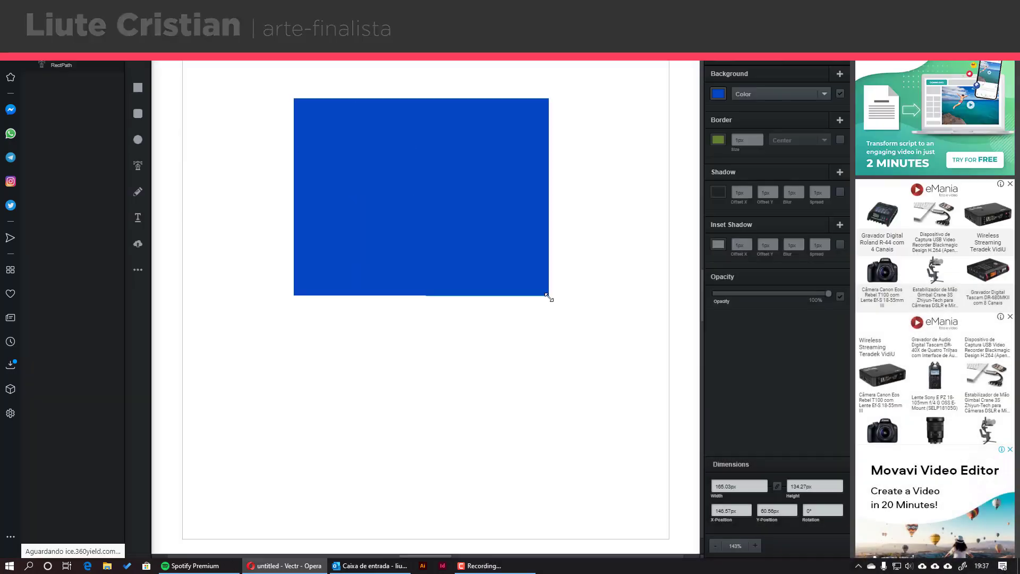
# Step: Enlarge the blue rectangle toward the bottom of the page and select it together with the circle
pyautogui.moveTo(548, 295); pyautogui.dragTo(555, 365)
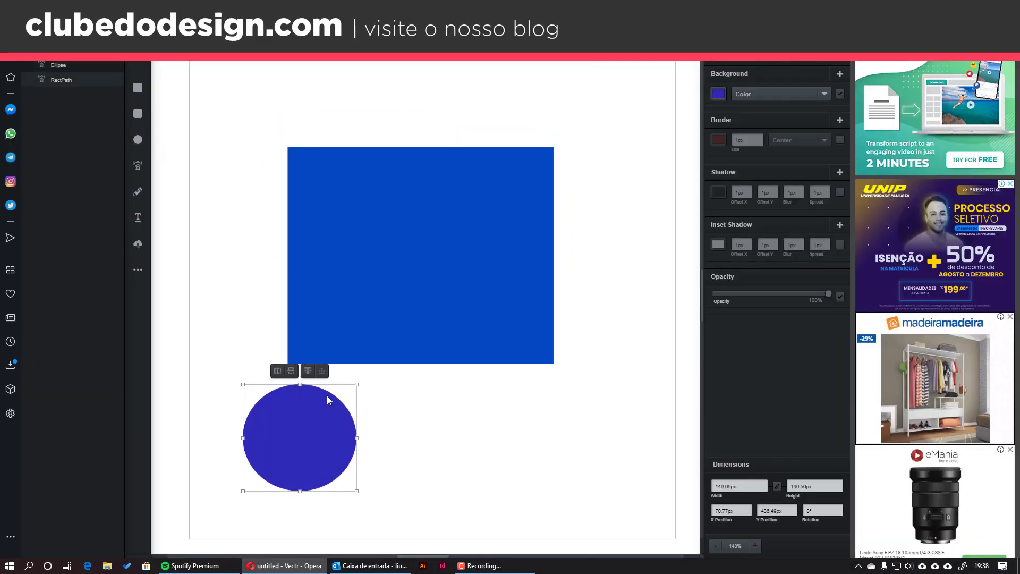
pyautogui.keyDown('shift'); pyautogui.click(492, 239); pyautogui.keyUp('shift')
pyautogui.click(392, 134)
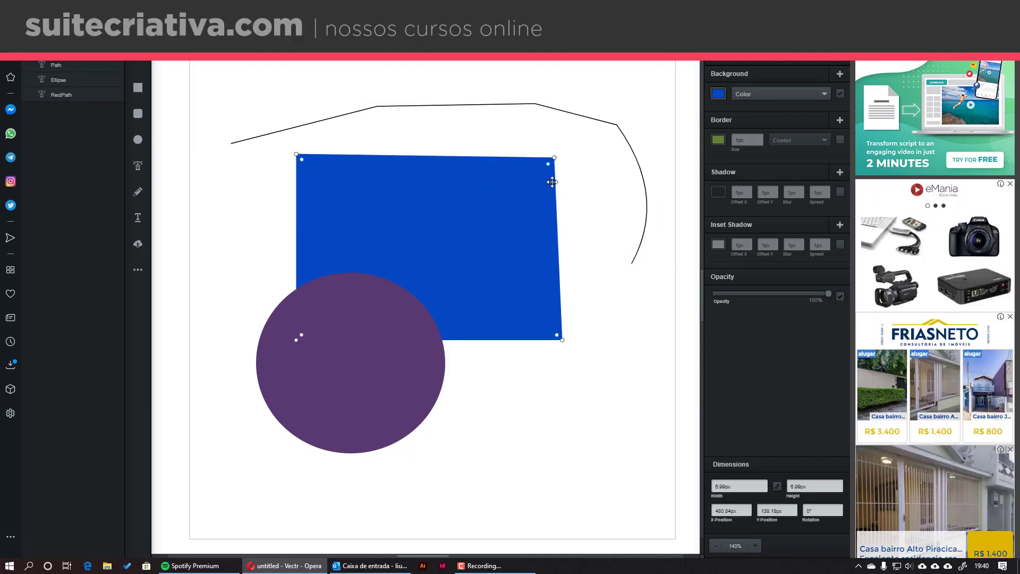
# Step: Curve the black path by adjusting the handle of its corner node near the upper right, and clear the selection
pyautogui.moveTo(617, 125); pyautogui.dragTo(624, 159)
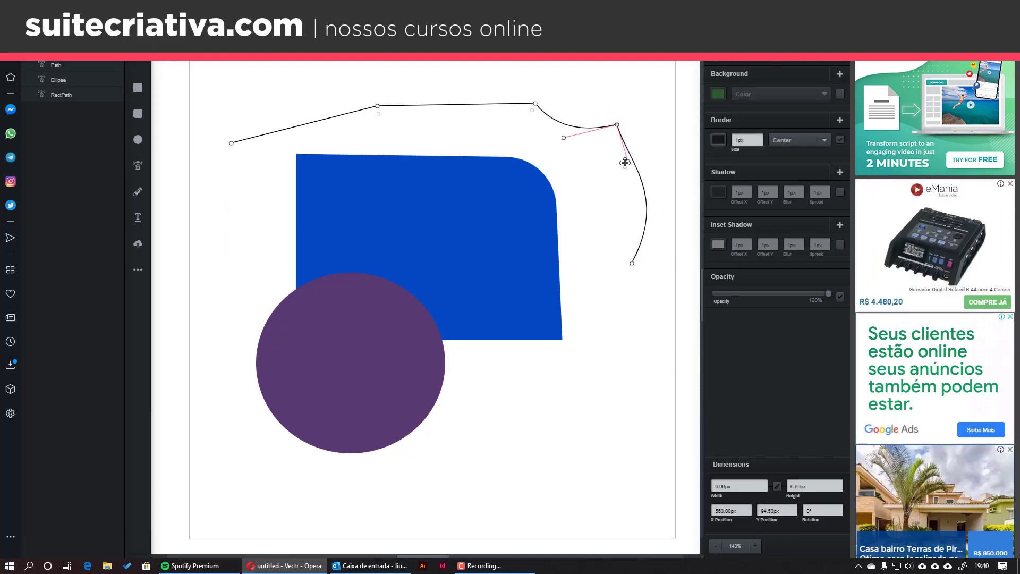
pyautogui.click(202, 69)
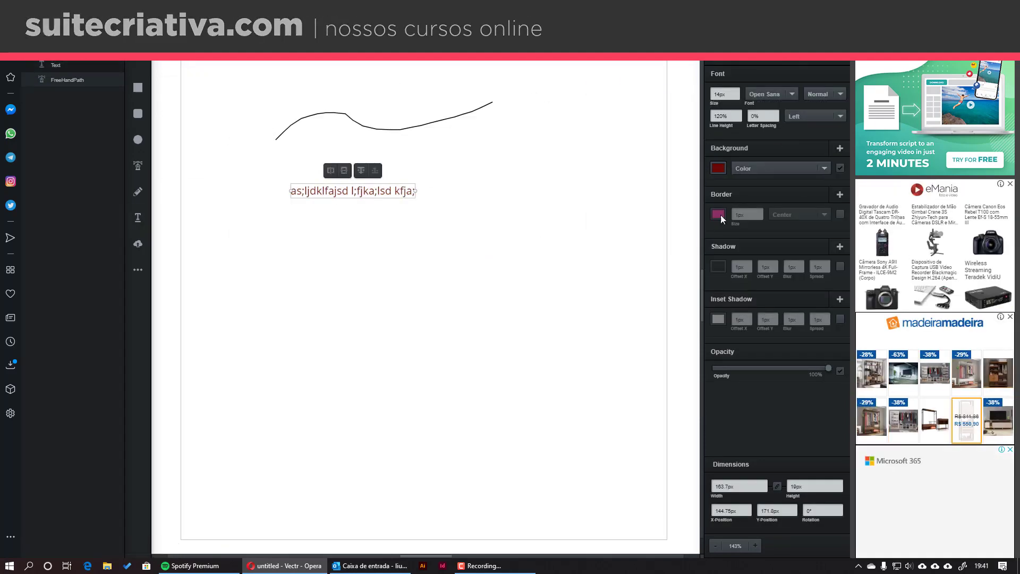
pyautogui.click(192, 277)
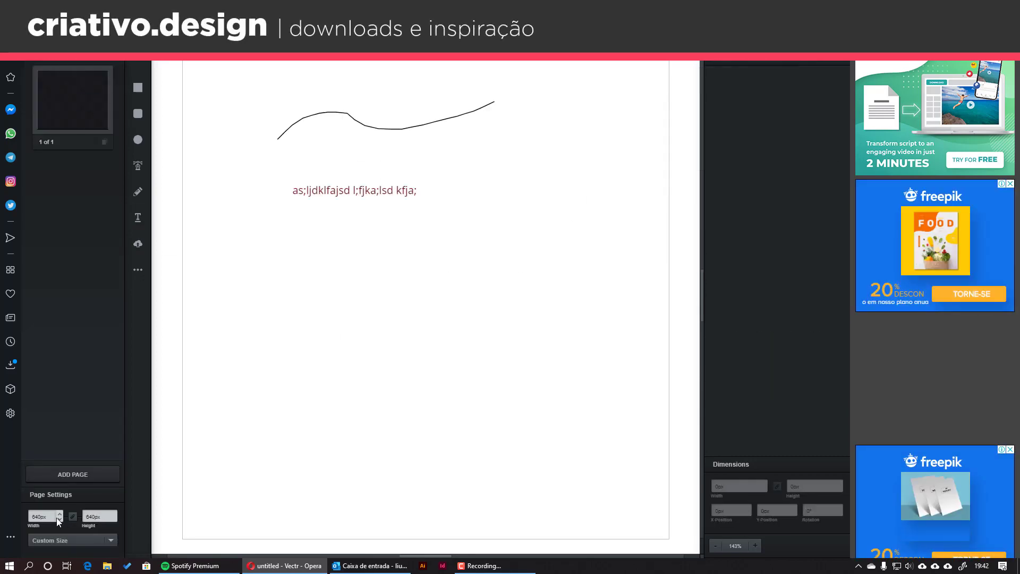
# Step: Browse the page size presets, from the paper and web ad formats to the social media sizes
pyautogui.click(110, 541)
pyautogui.scroll(-3, 99, 406)
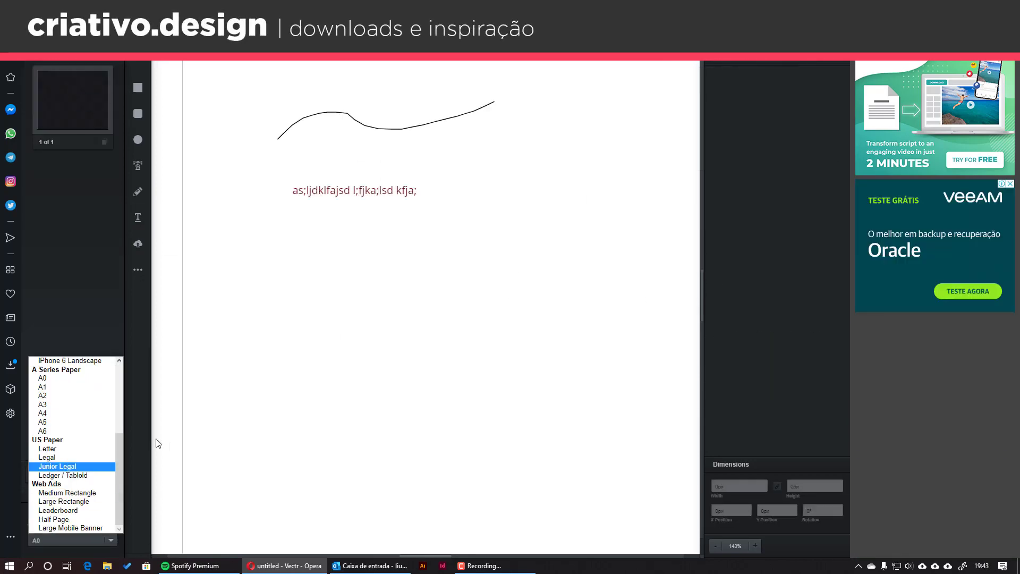
pyautogui.scroll(5, 74, 440)
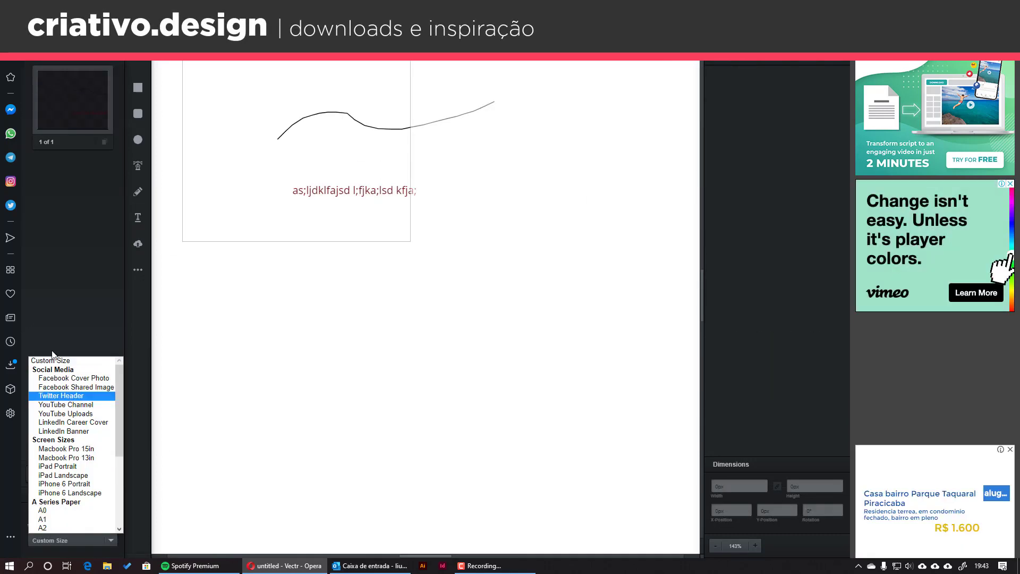
pyautogui.click(415, 291)
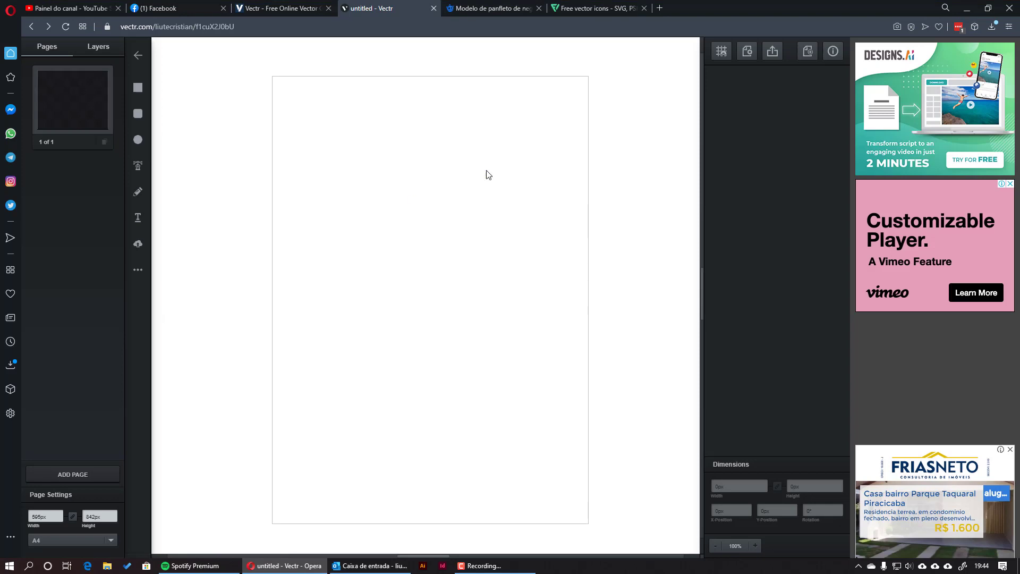
# Step: Import the sticky-notes artwork onto the A4 page and export it as untitled (1).png
pyautogui.click(137, 244)
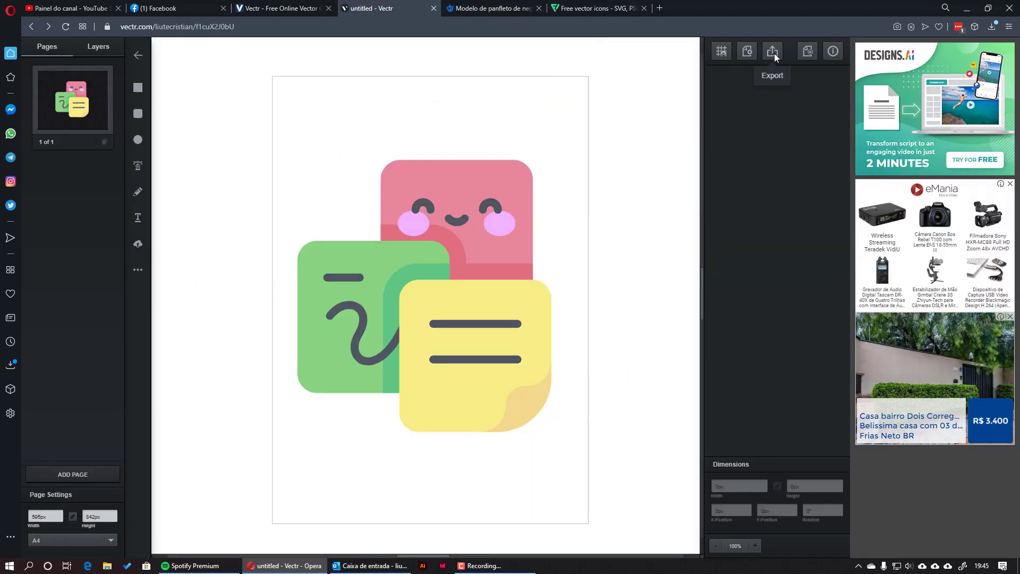
pyautogui.click(772, 51)
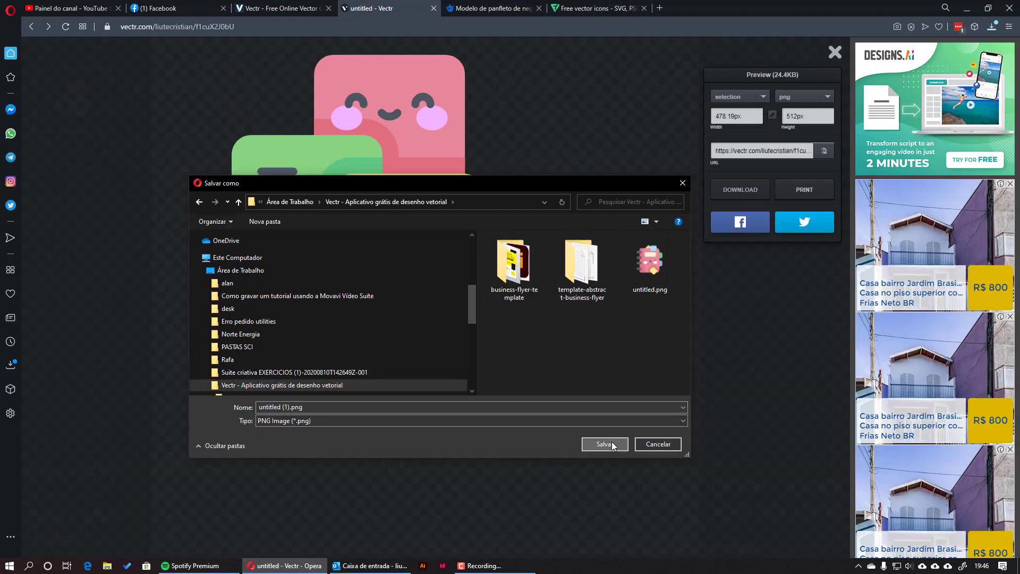
pyautogui.click(604, 444)
# Step: Share the exported drawing to the Facebook news feed
pyautogui.click(740, 223)
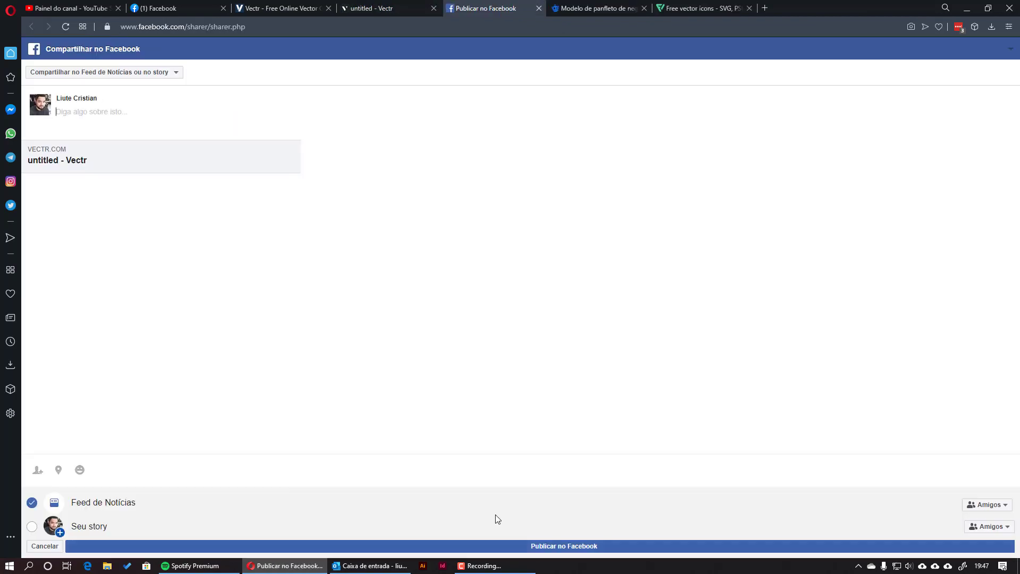
pyautogui.click(494, 545)
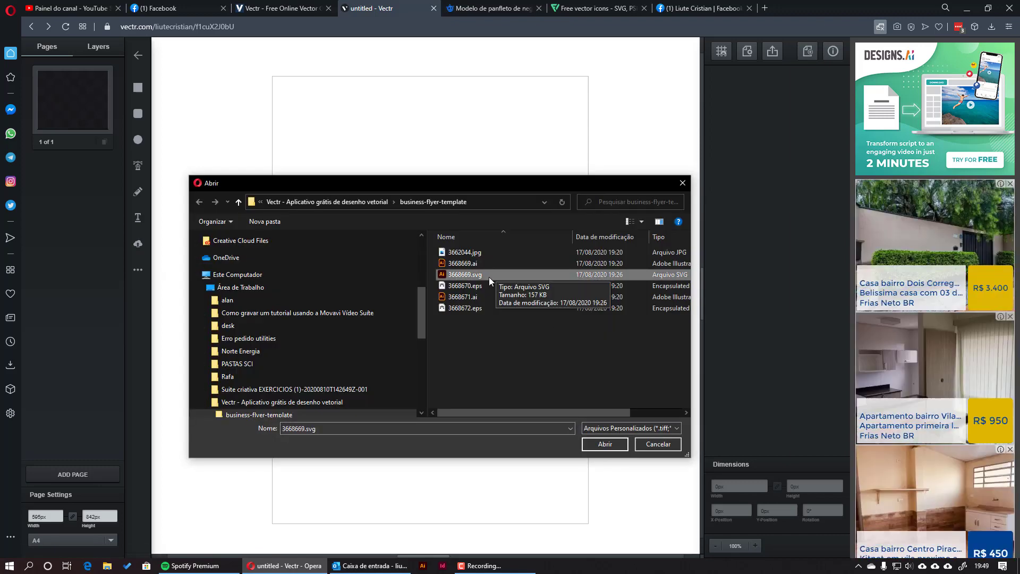
# Step: Import 3668669.svg from the business-flyer-template folder into the A4 document
pyautogui.click(605, 444)
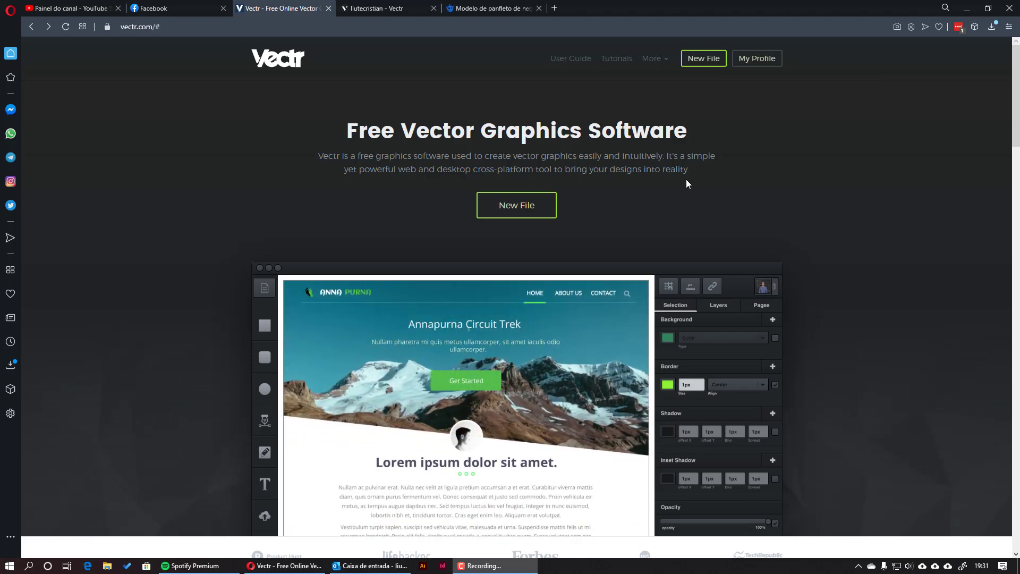
# Step: Read the Vectr home page sections on ease of learning, real-time sharing by URL and scalable vector graphics
pyautogui.scroll(-2, 770, 154)
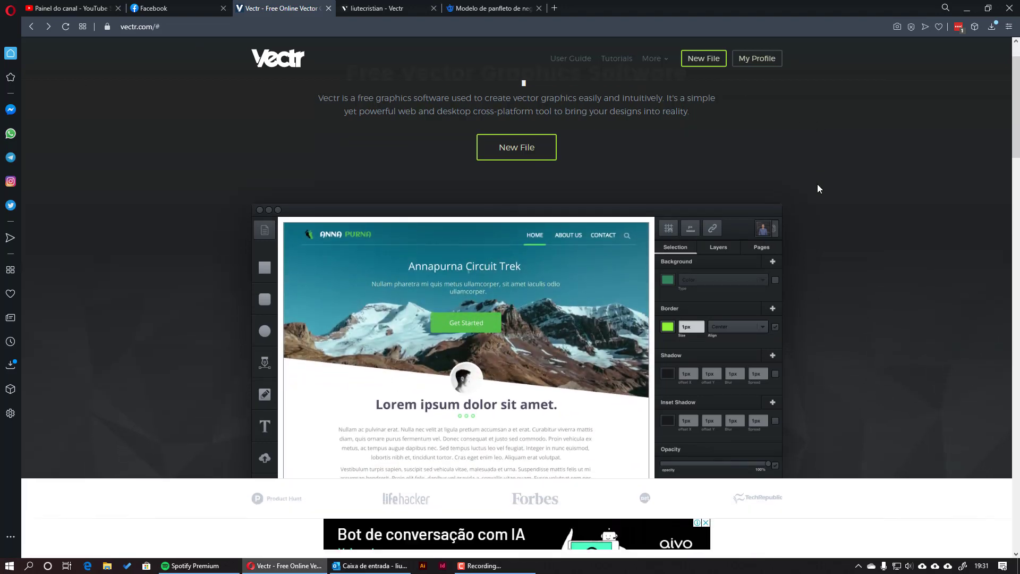
pyautogui.scroll(-6, 861, 244)
pyautogui.scroll(7, 861, 244)
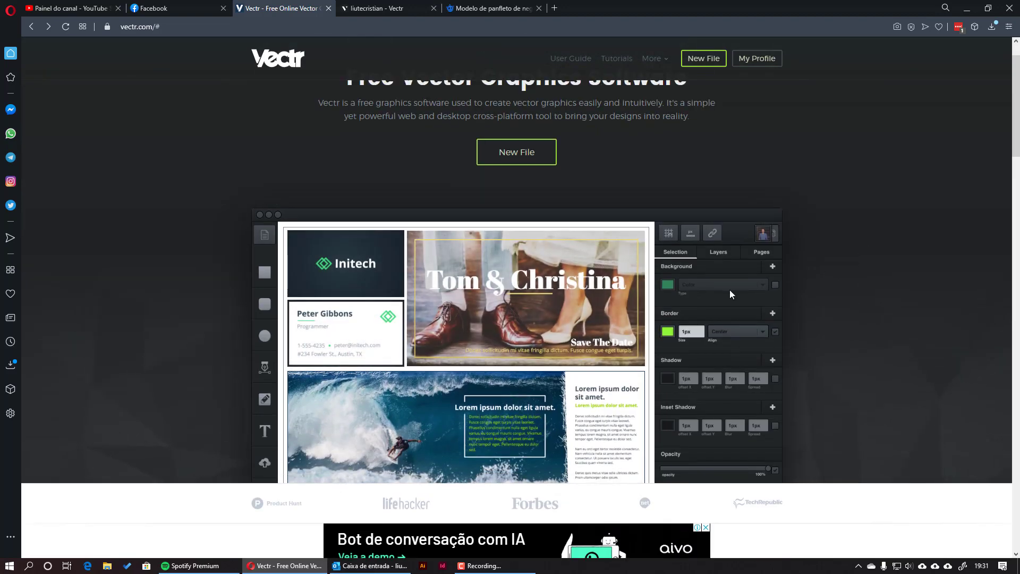
pyautogui.scroll(-9, 738, 289)
pyautogui.scroll(-2, 838, 297)
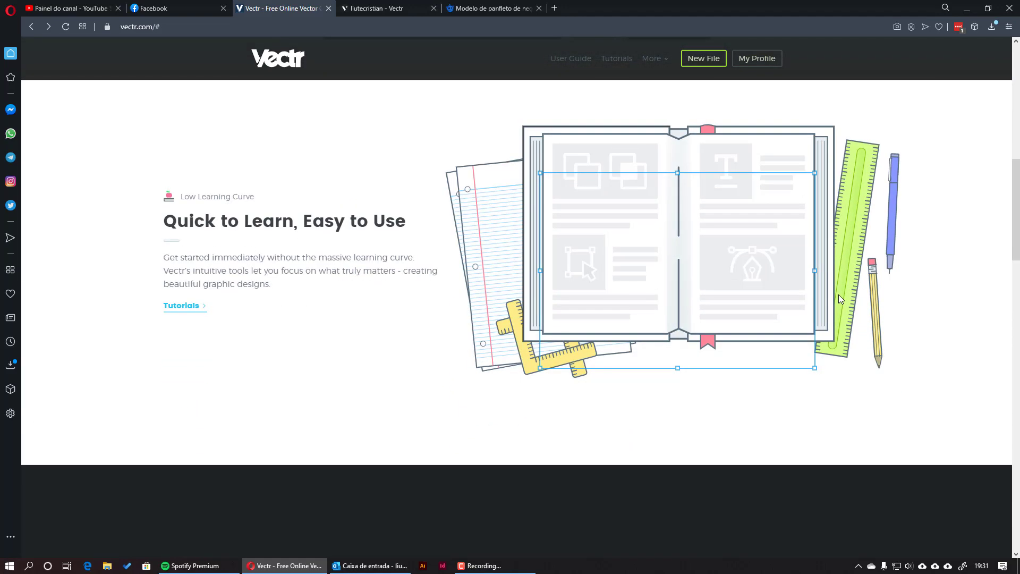
pyautogui.scroll(1, 838, 297)
pyautogui.scroll(2, 839, 299)
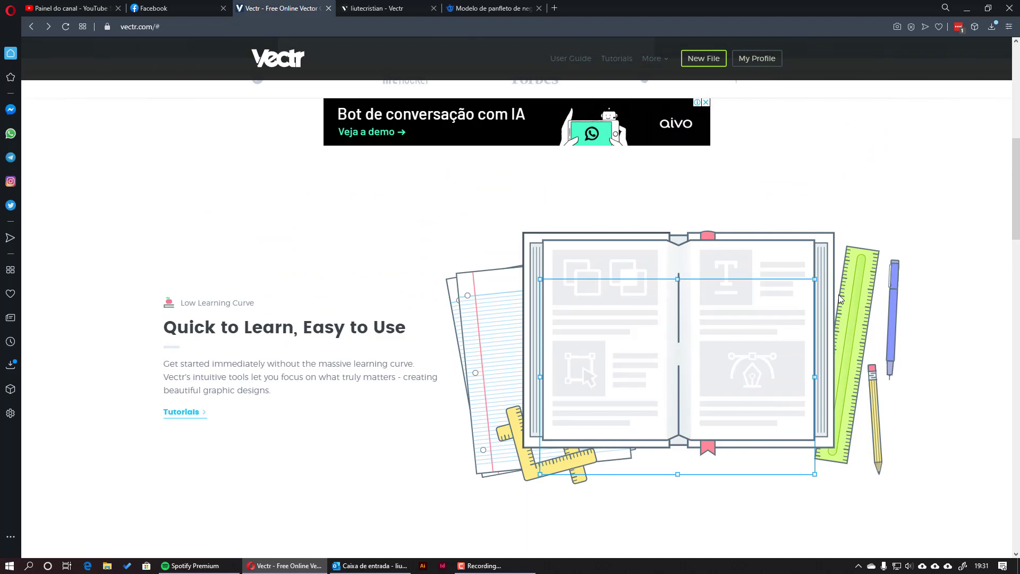
pyautogui.scroll(-7, 845, 308)
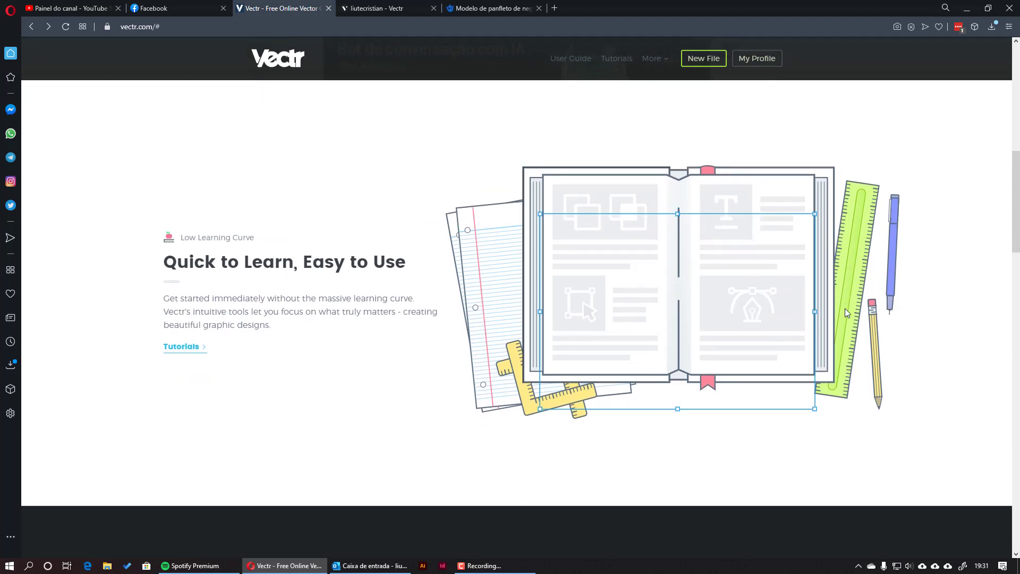
pyautogui.scroll(-3, 846, 313)
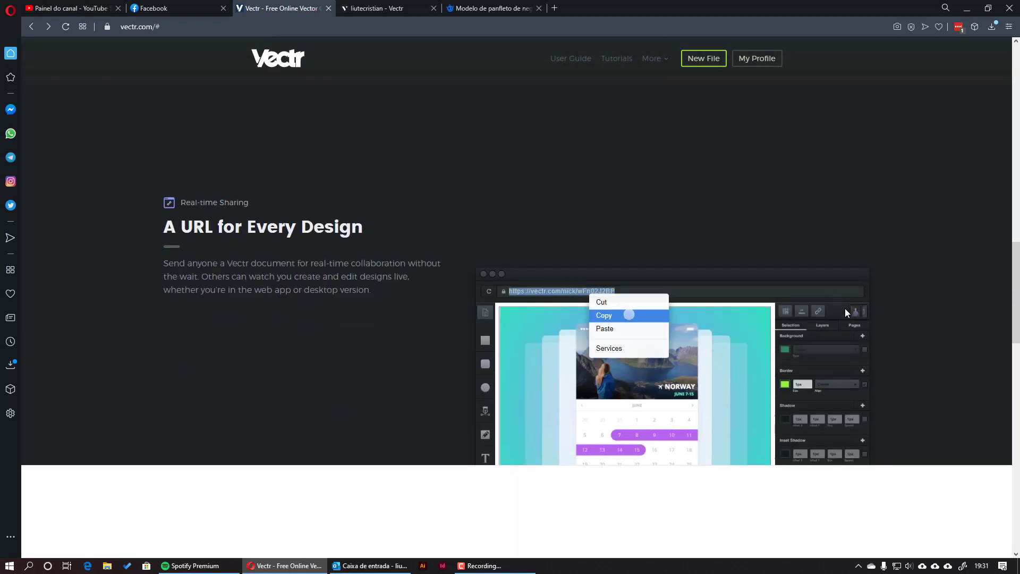
pyautogui.scroll(-1, 847, 313)
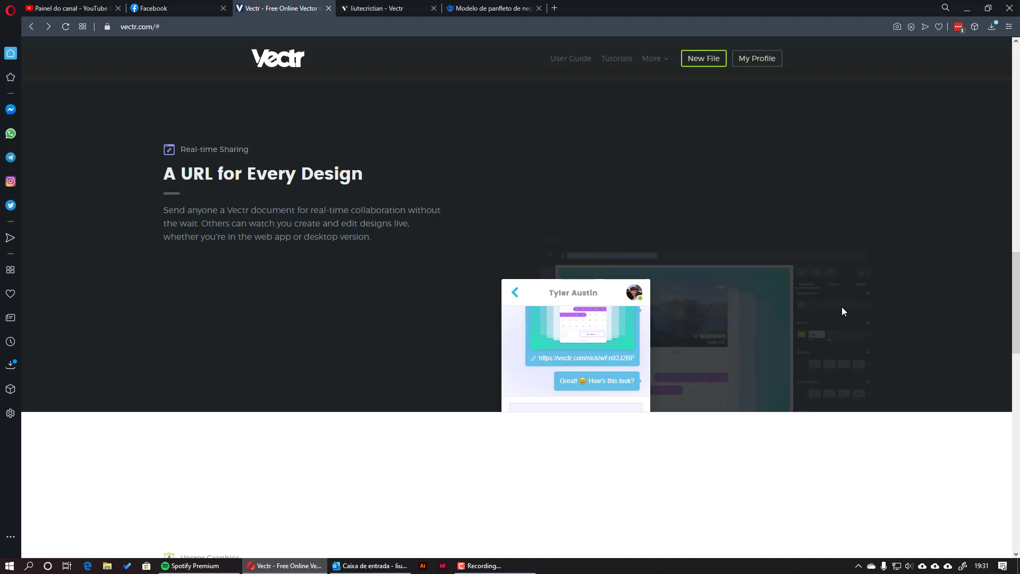
pyautogui.scroll(-5, 843, 309)
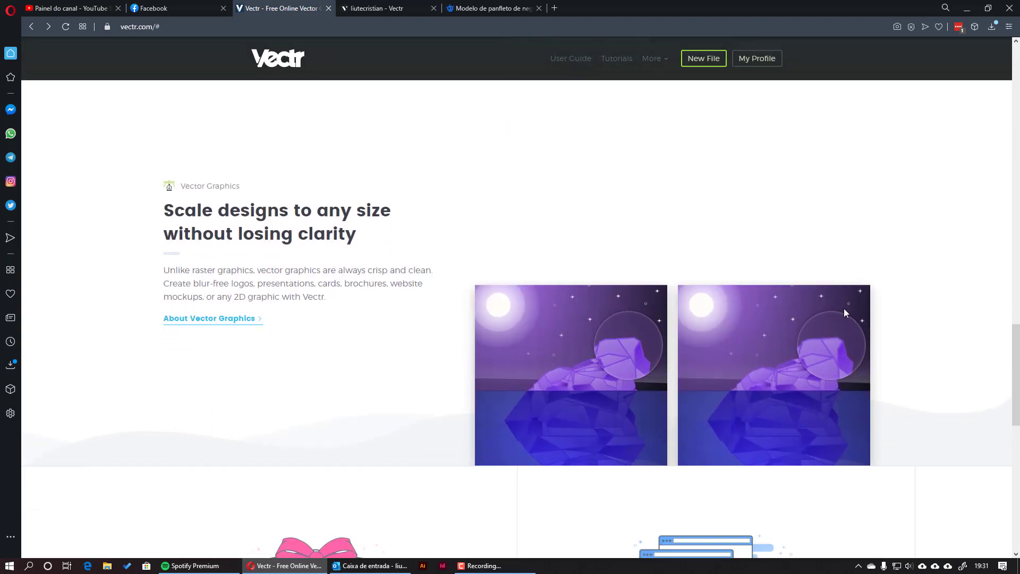
pyautogui.scroll(-1, 846, 313)
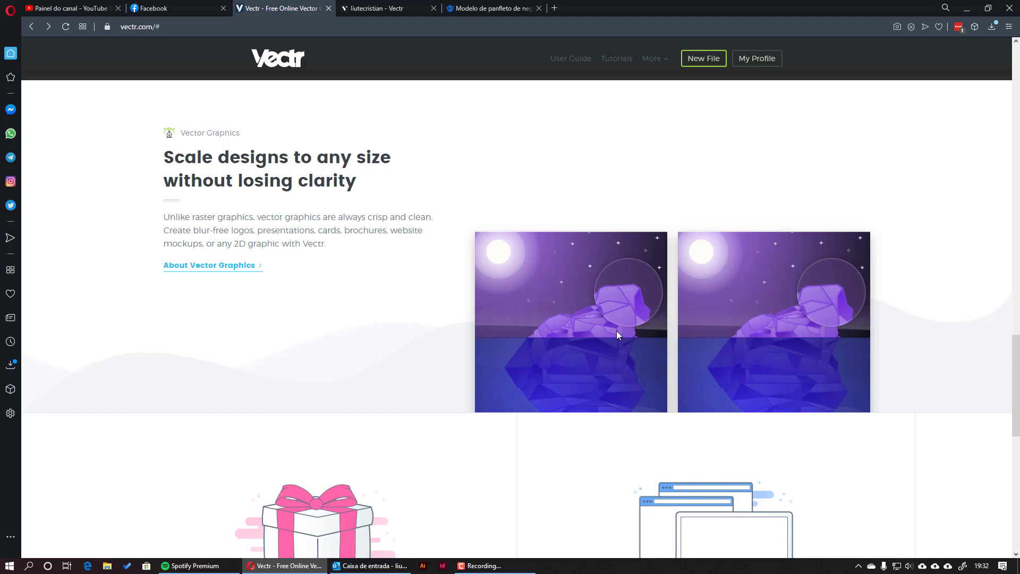
# Step: Read the Free Forever and Cross Platform sections through to the footer, and return to the home page's header
pyautogui.scroll(-6, 616, 330)
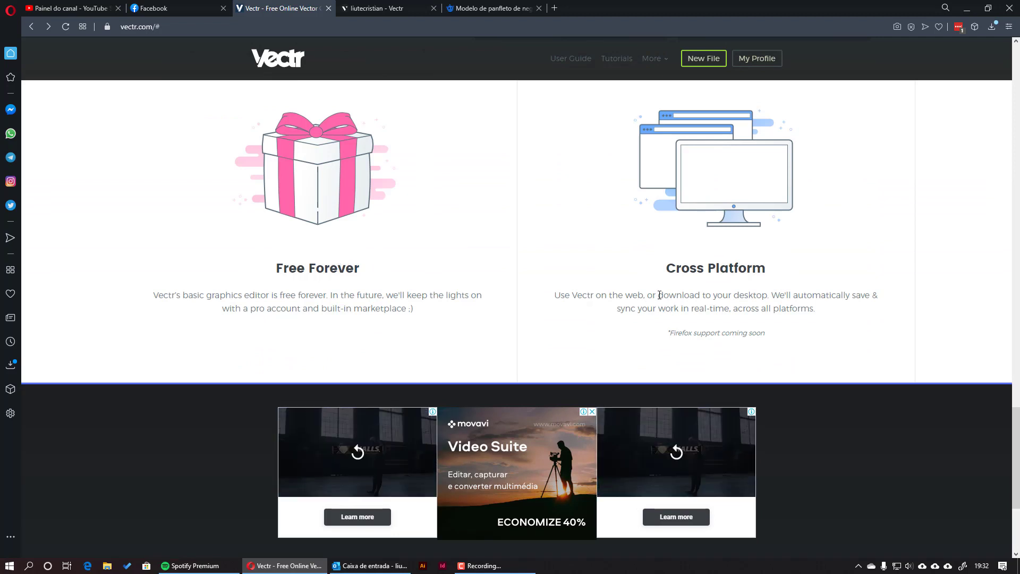
pyautogui.moveTo(660, 294); pyautogui.dragTo(717, 295)
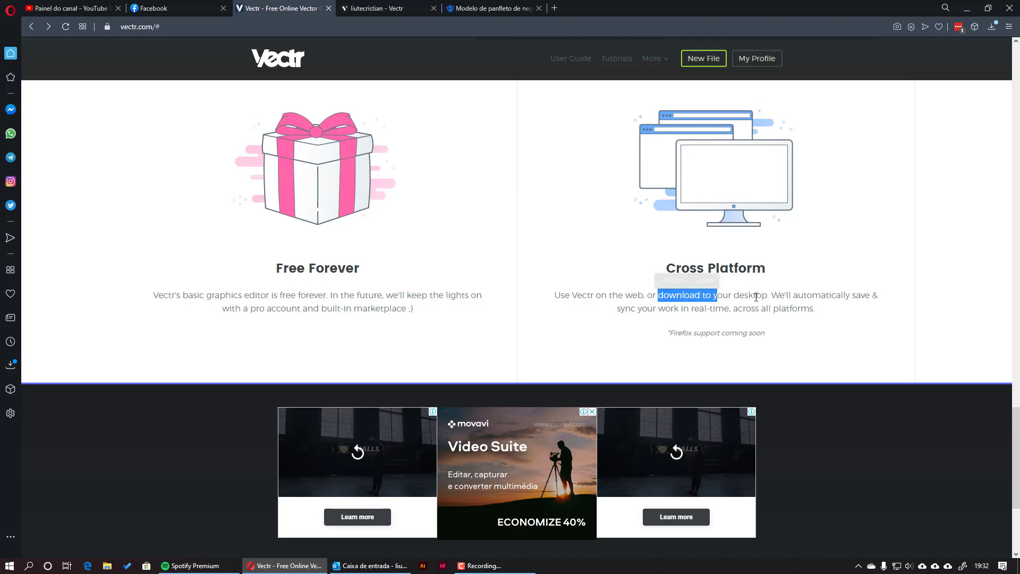
pyautogui.click(827, 286)
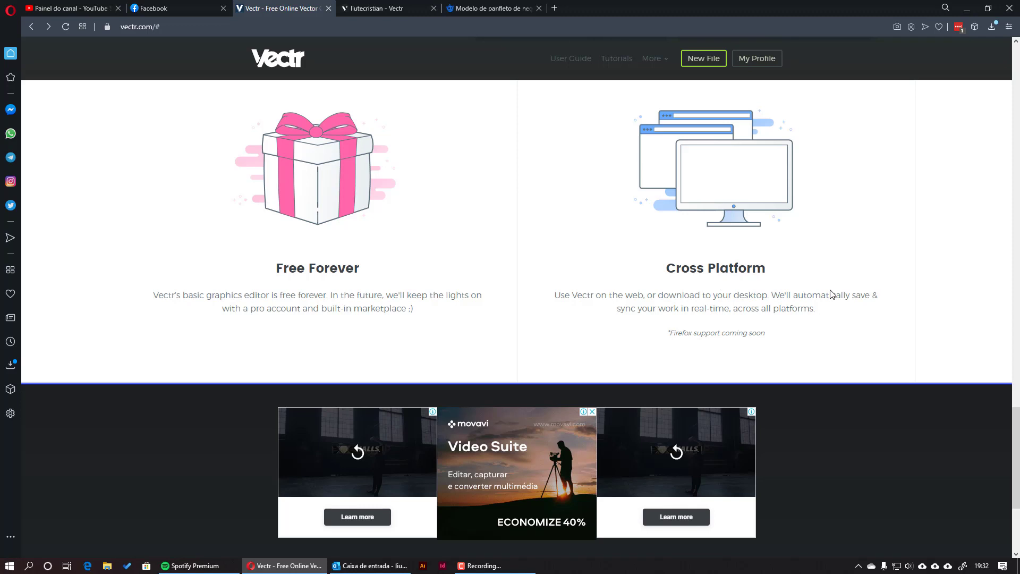
pyautogui.scroll(-4, 777, 253)
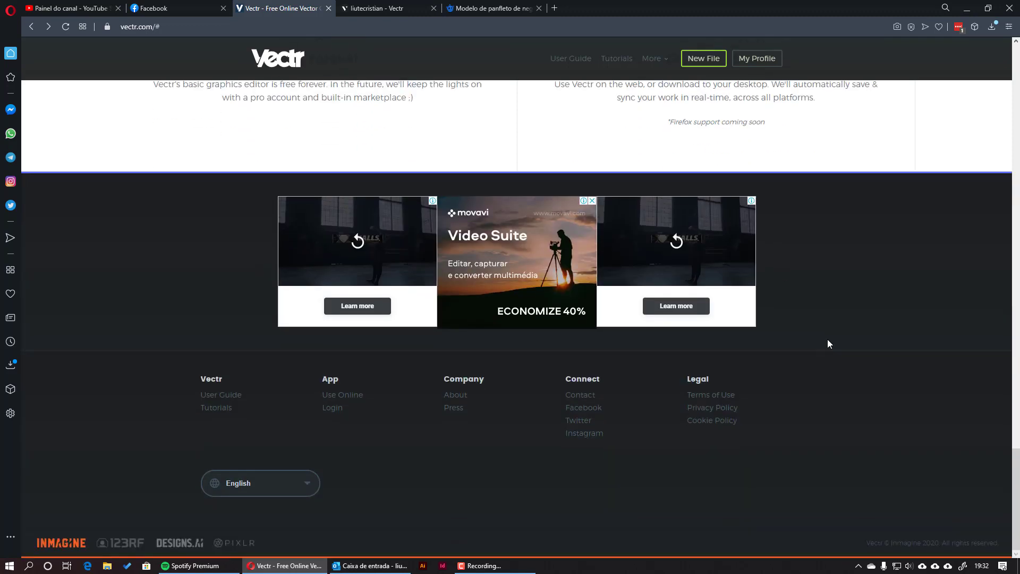
pyautogui.scroll(7, 817, 378)
pyautogui.scroll(10, 817, 378)
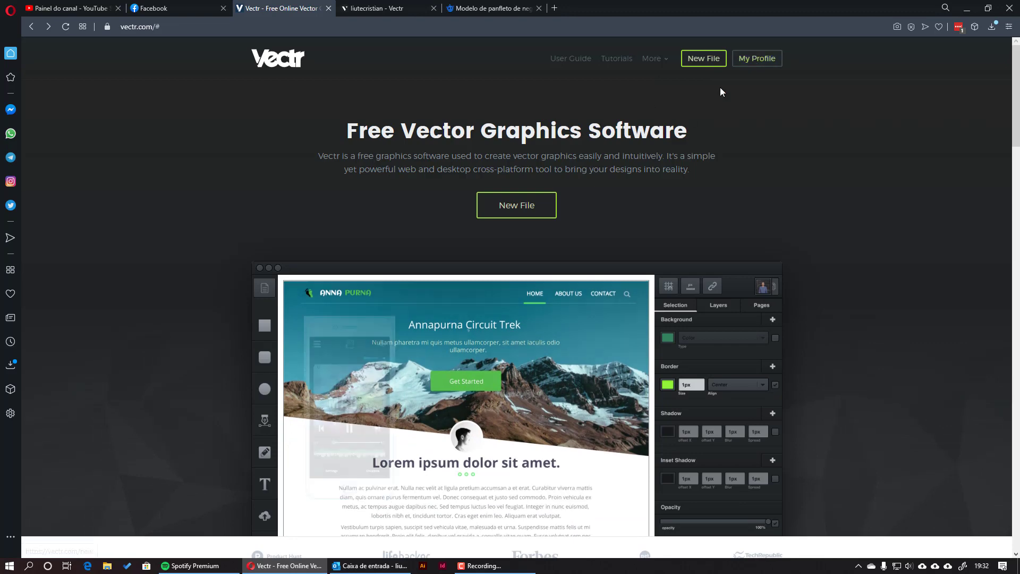
# Step: Go to the profile's saved files page and open a new blank untitled document
pyautogui.click(384, 7)
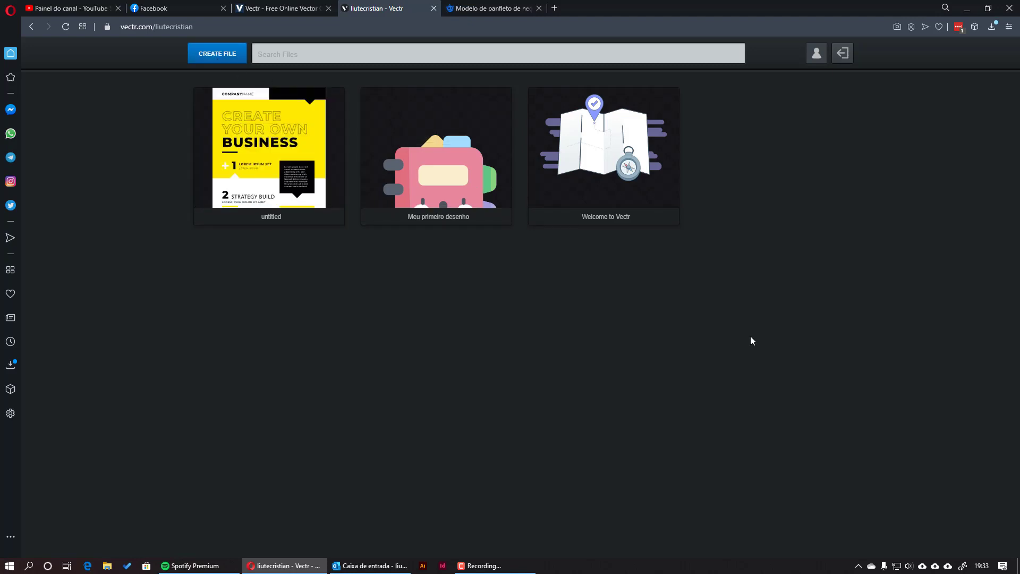
pyautogui.press('F5')
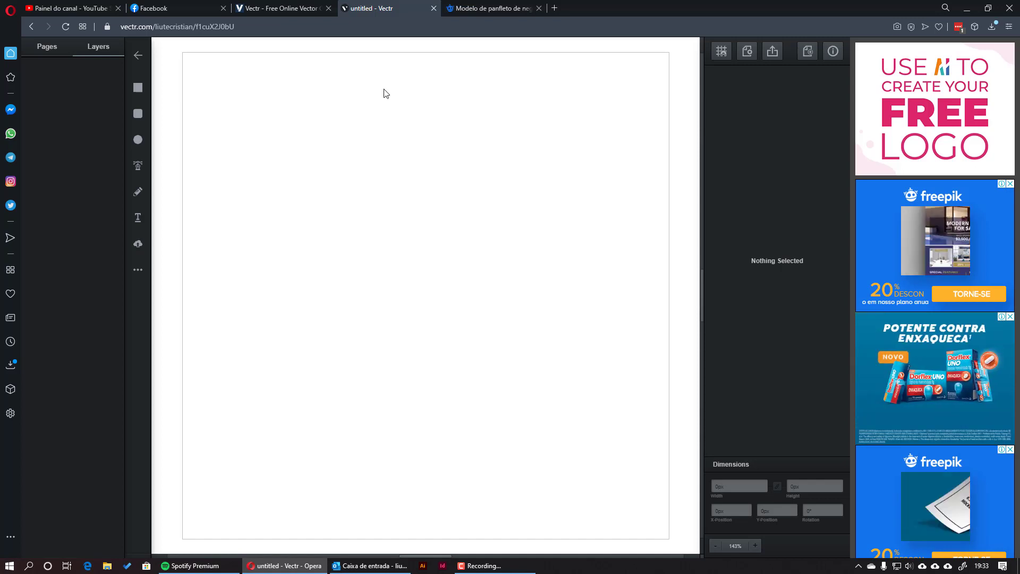
# Step: Examine where the document's pages, layers and additional drawing tools are located
pyautogui.click(46, 49)
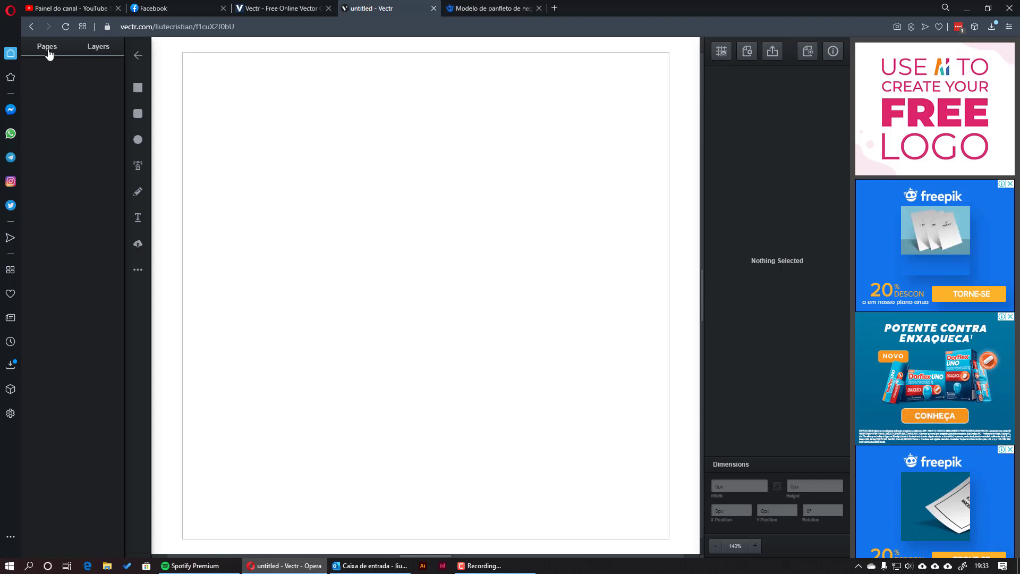
pyautogui.click(92, 51)
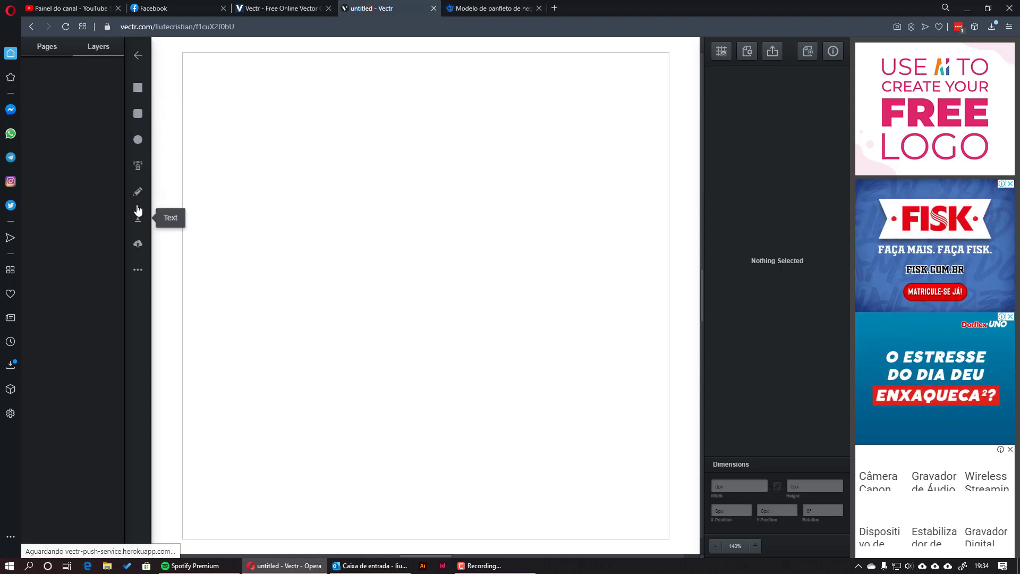
pyautogui.click(139, 272)
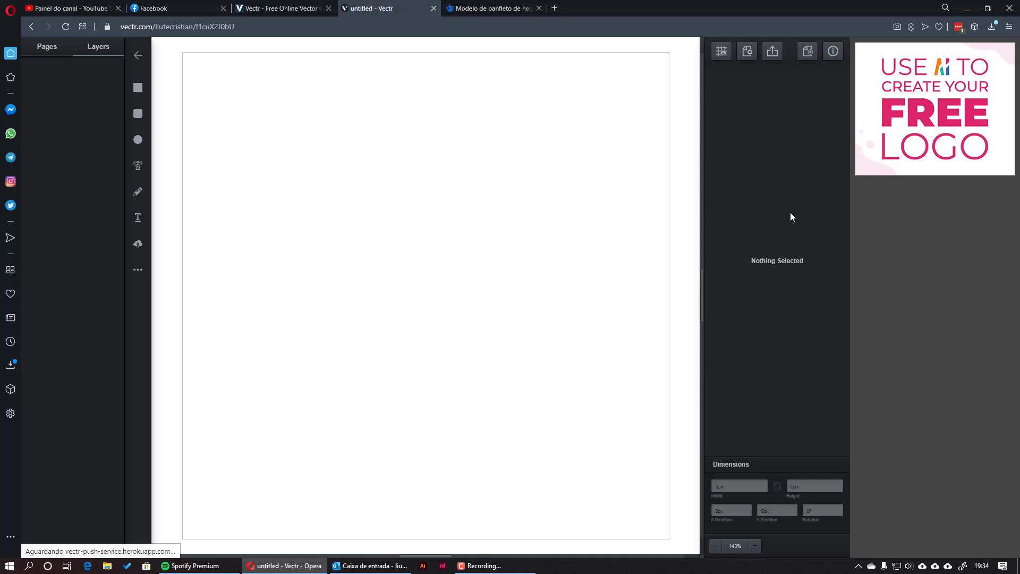
# Step: Show the grid on the canvas, switch back to Snapping, and review the remaining snapping and grid options
pyautogui.click(718, 51)
pyautogui.click(721, 90)
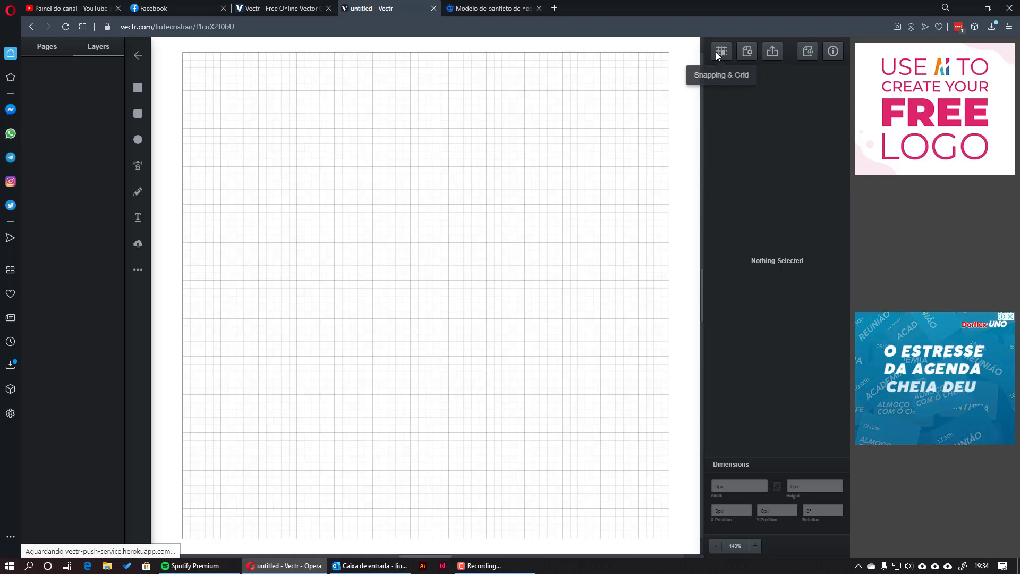
pyautogui.click(716, 52)
pyautogui.click(725, 78)
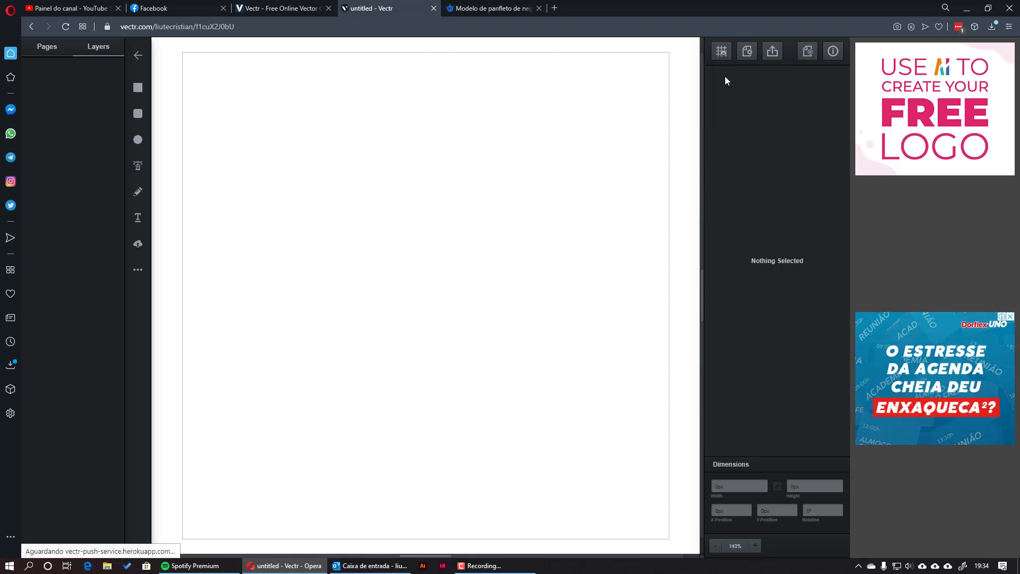
pyautogui.click(718, 51)
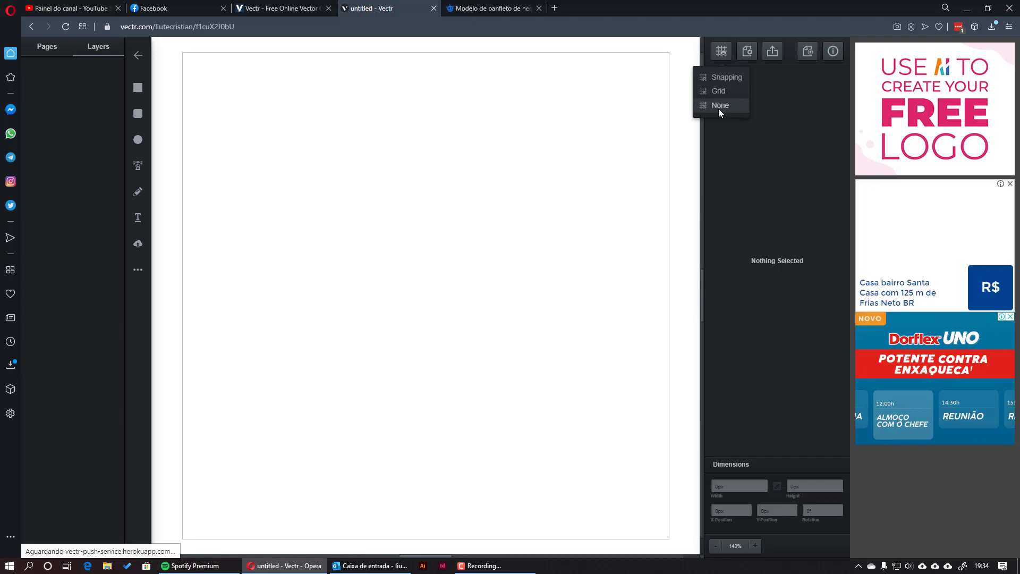
pyautogui.click(742, 152)
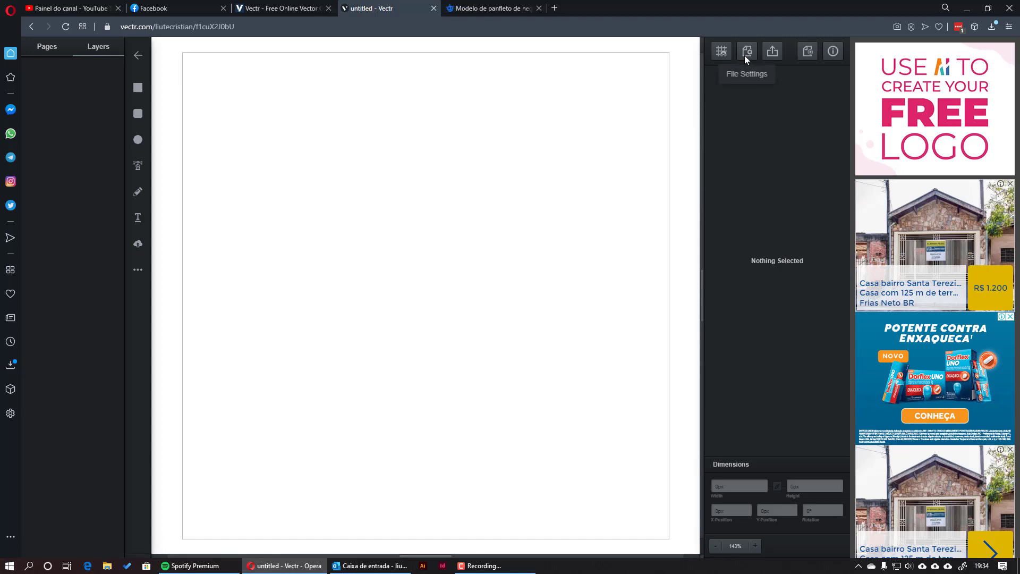
# Step: Set the untitled file's measurement unit to centimetres in its file settings
pyautogui.click(746, 53)
pyautogui.click(736, 130)
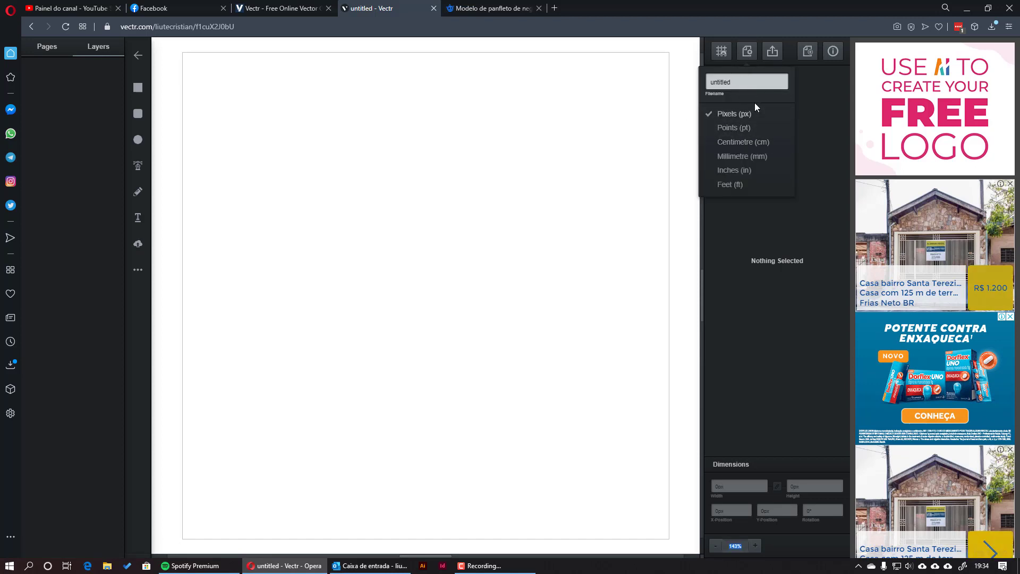
pyautogui.click(743, 127)
pyautogui.click(747, 141)
pyautogui.click(743, 156)
pyautogui.click(726, 131)
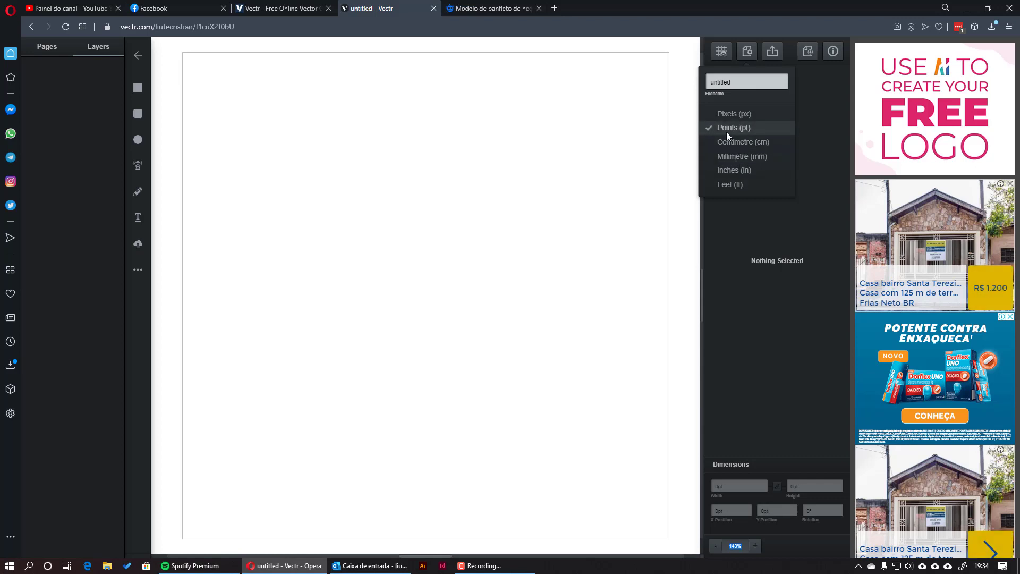
pyautogui.click(738, 141)
pyautogui.click(822, 149)
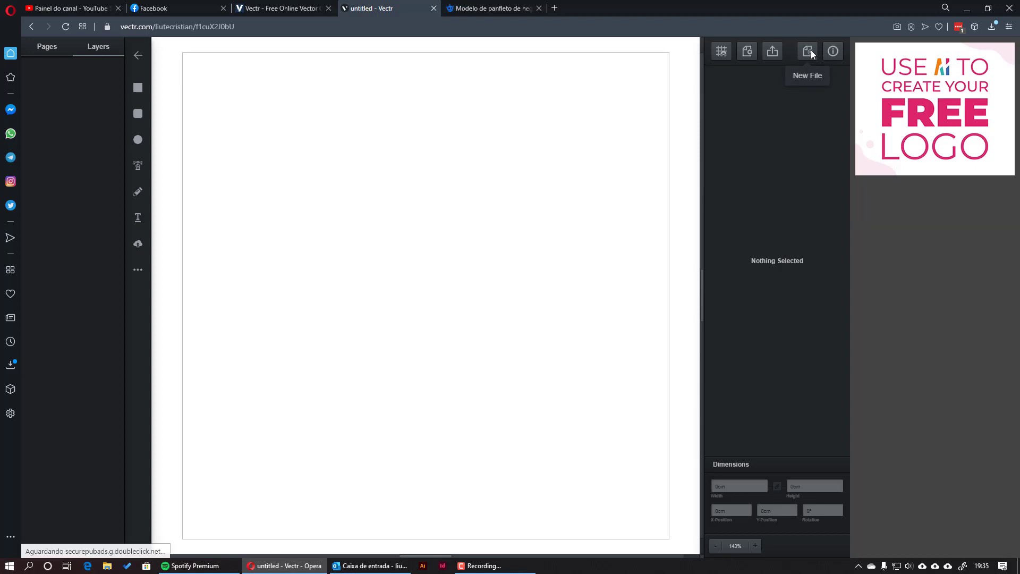
# Step: Examine the keyboard shortcuts cheatsheet among the help resources and close it
pyautogui.click(832, 51)
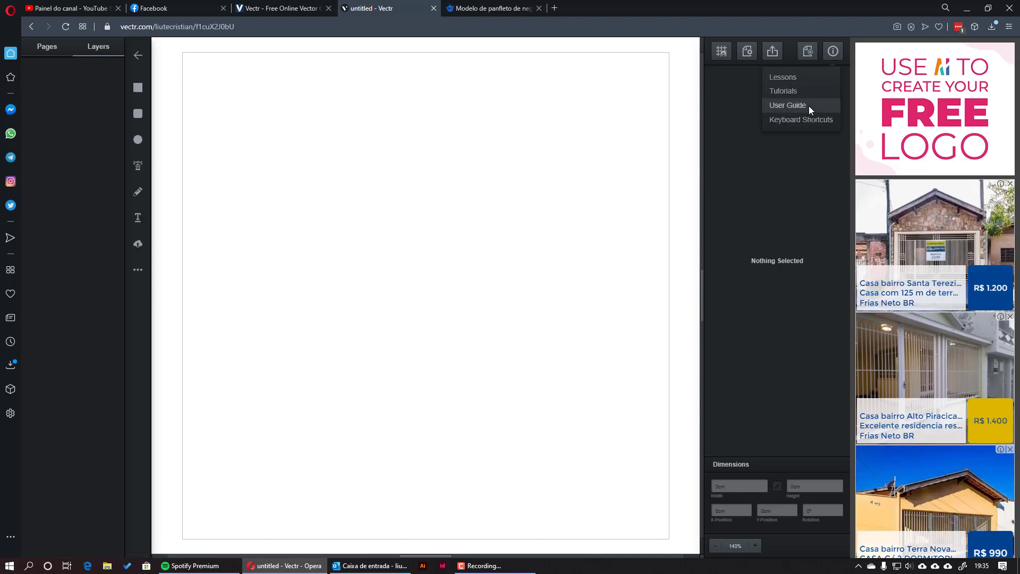
pyautogui.click(820, 120)
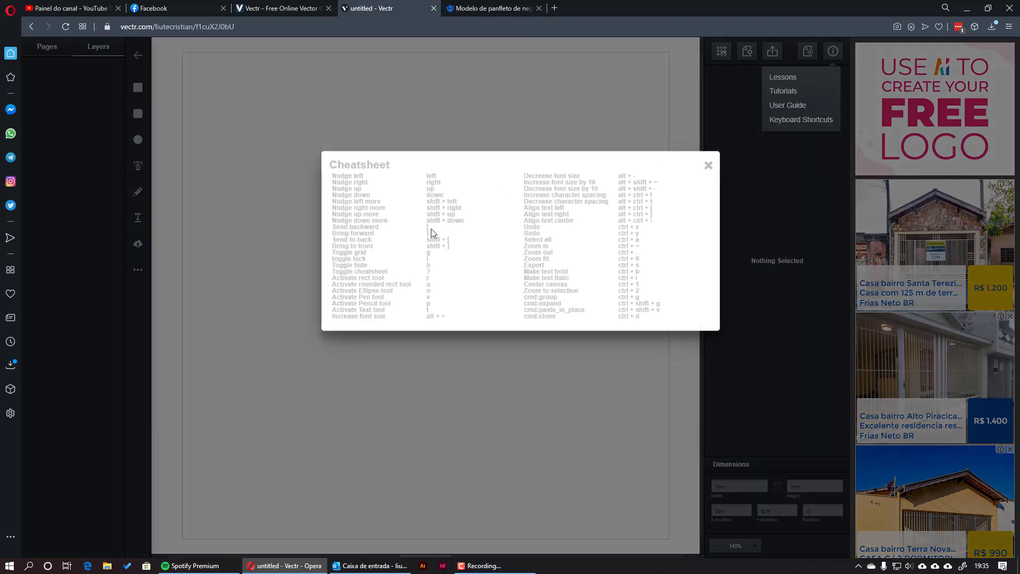
pyautogui.click(708, 165)
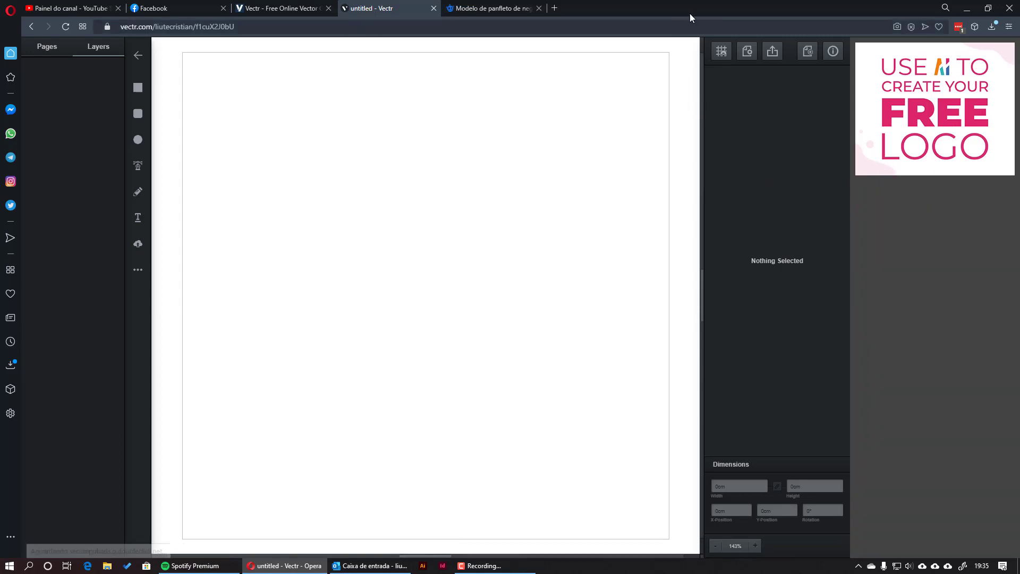
# Step: Restore the browser window to a smaller size, resize and reposition it on the desktop, and maximize it again
pyautogui.doubleClick(692, 16)
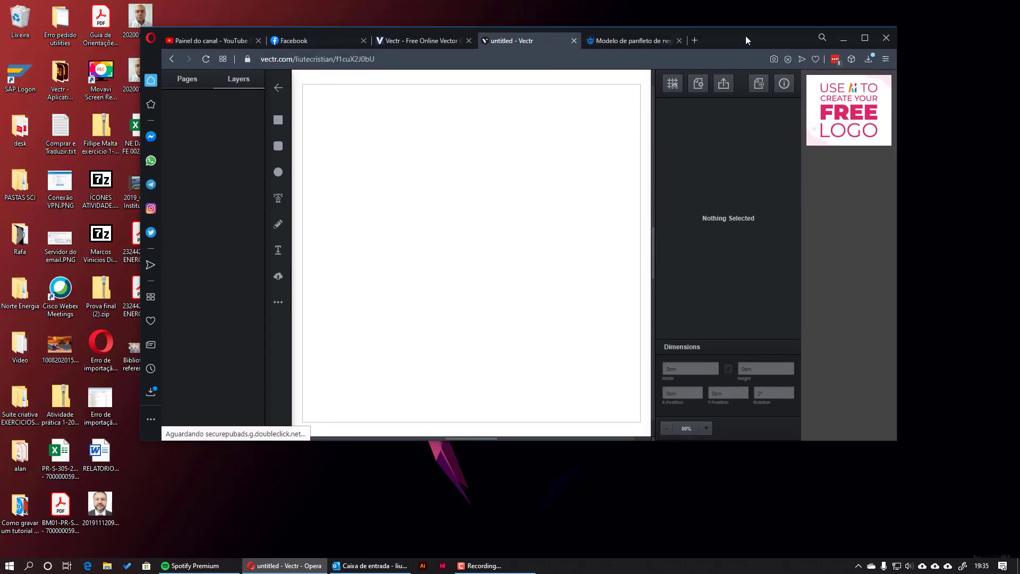
pyautogui.moveTo(745, 46); pyautogui.dragTo(602, 21)
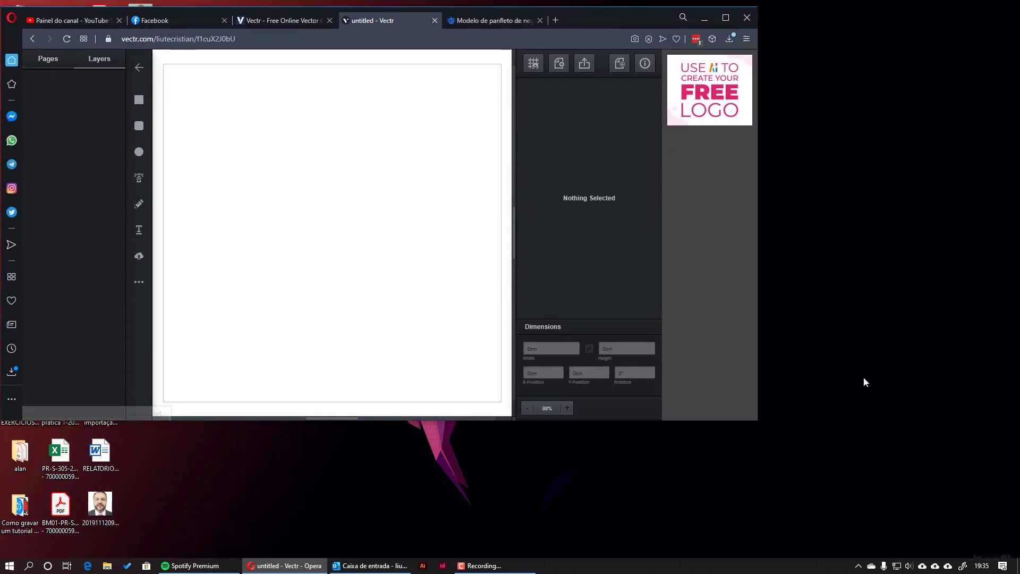
pyautogui.moveTo(880, 476); pyautogui.dragTo(1019, 476)
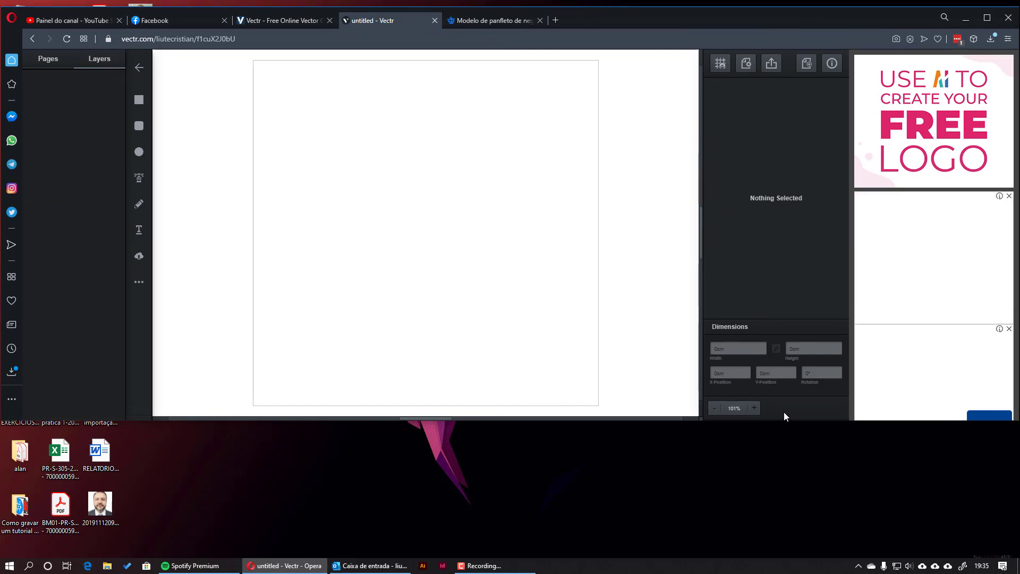
pyautogui.moveTo(782, 422); pyautogui.dragTo(785, 550)
pyautogui.moveTo(700, 21); pyautogui.dragTo(867, 19)
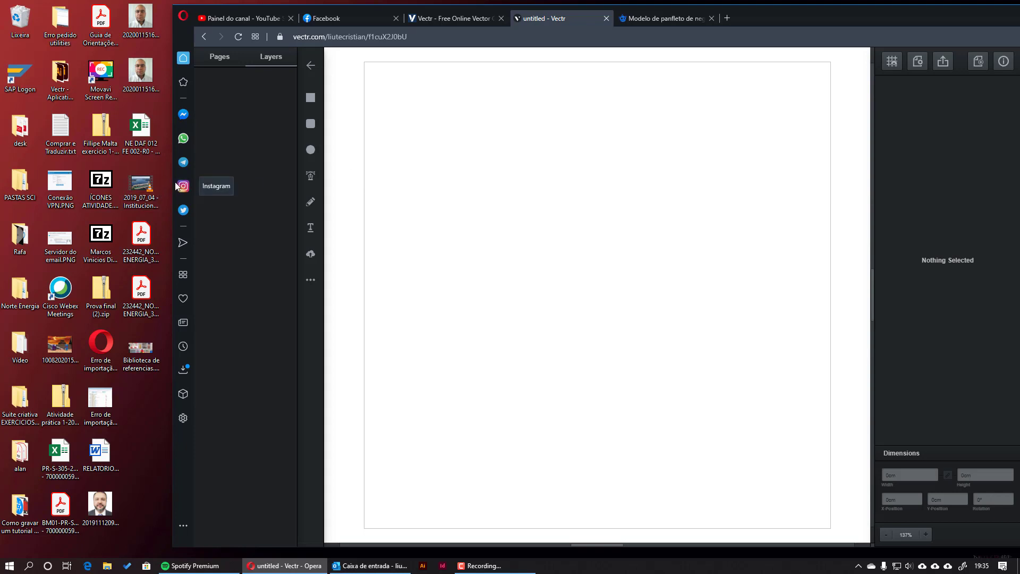
pyautogui.moveTo(172, 181); pyautogui.dragTo(3, 151)
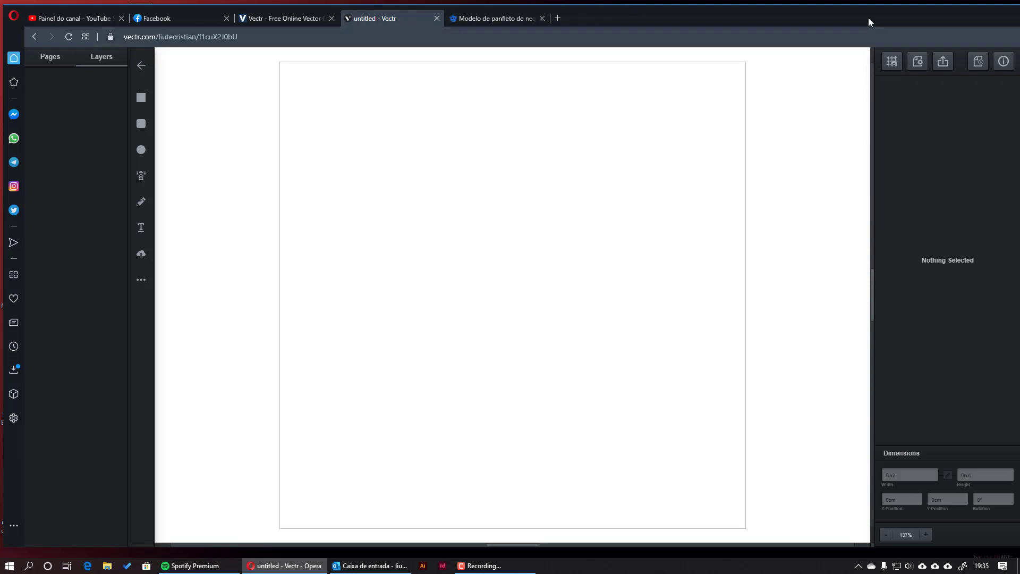
pyautogui.moveTo(868, 17); pyautogui.dragTo(770, 63)
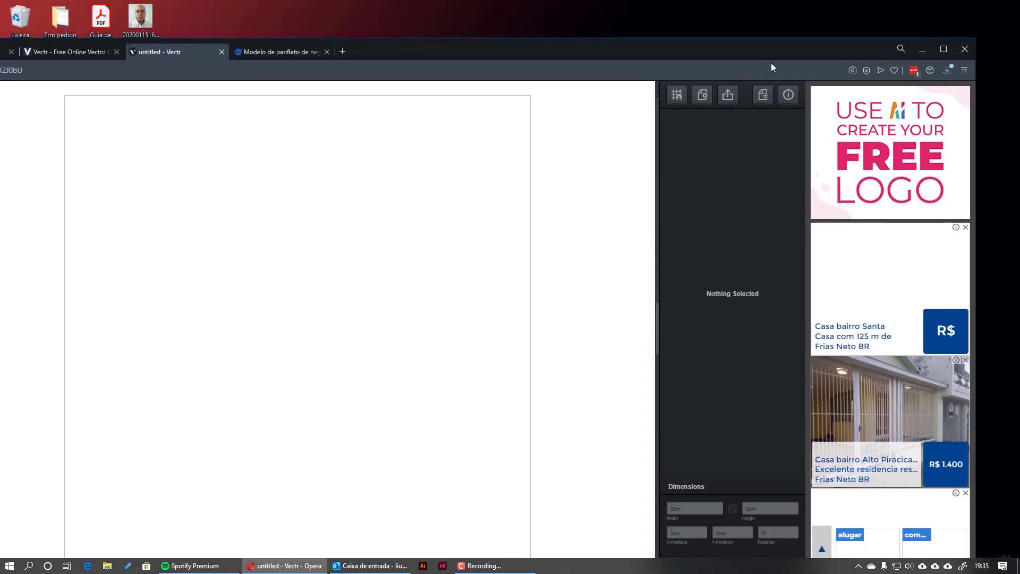
pyautogui.click(944, 49)
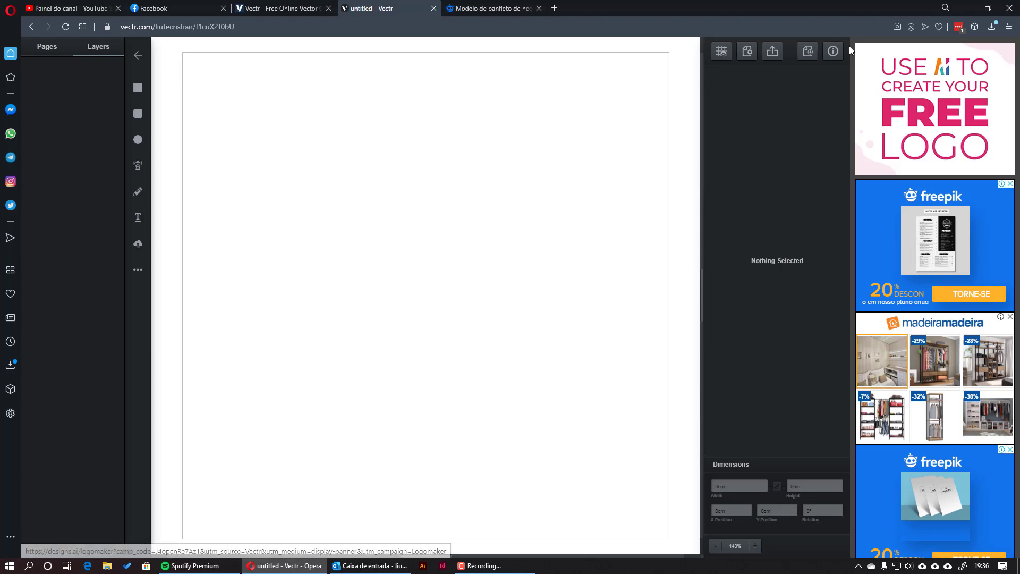
# Step: Open the interactive lessons from the help resources and start the Selections lesson
pyautogui.click(834, 53)
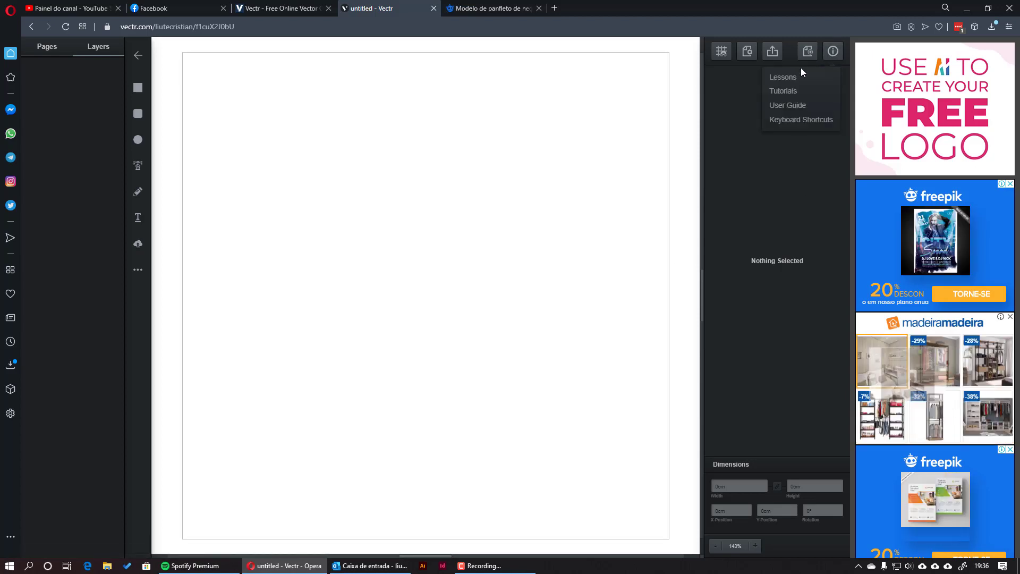
pyautogui.click(789, 76)
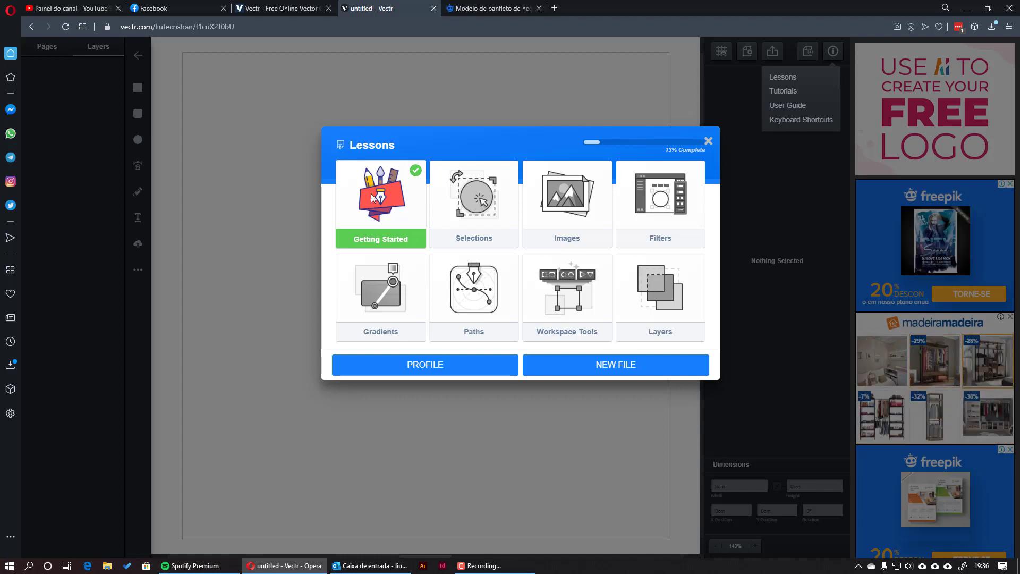
pyautogui.click(482, 211)
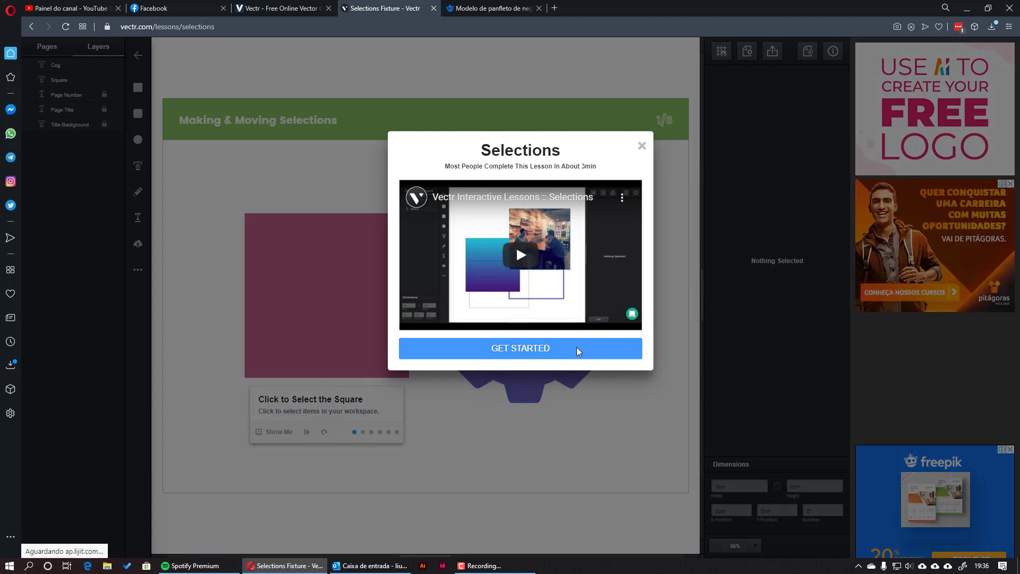
pyautogui.click(537, 348)
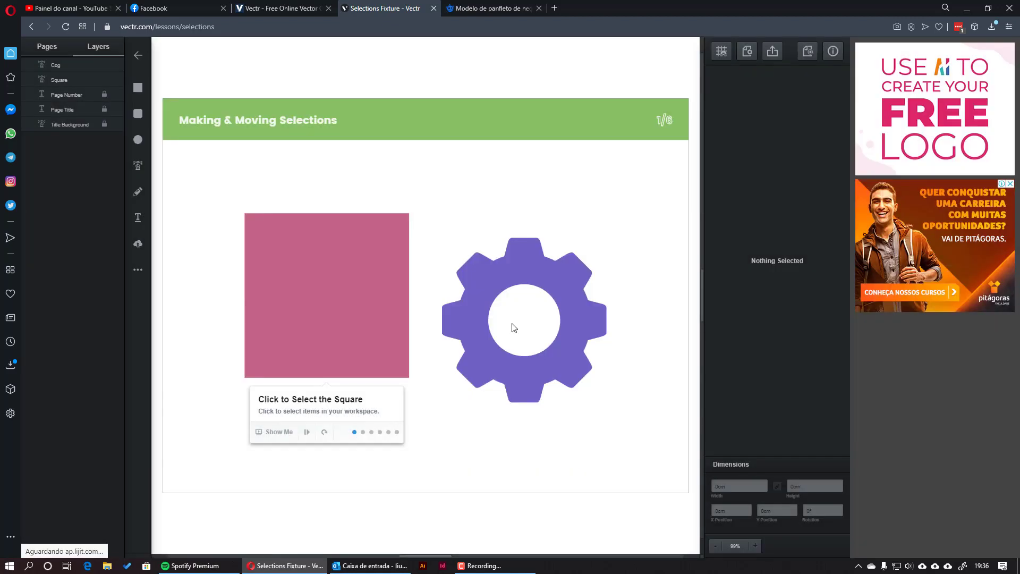
# Step: Complete the first lesson page by selecting the square and cog together and moving them down, and skip the hexagon task
pyautogui.click(337, 281)
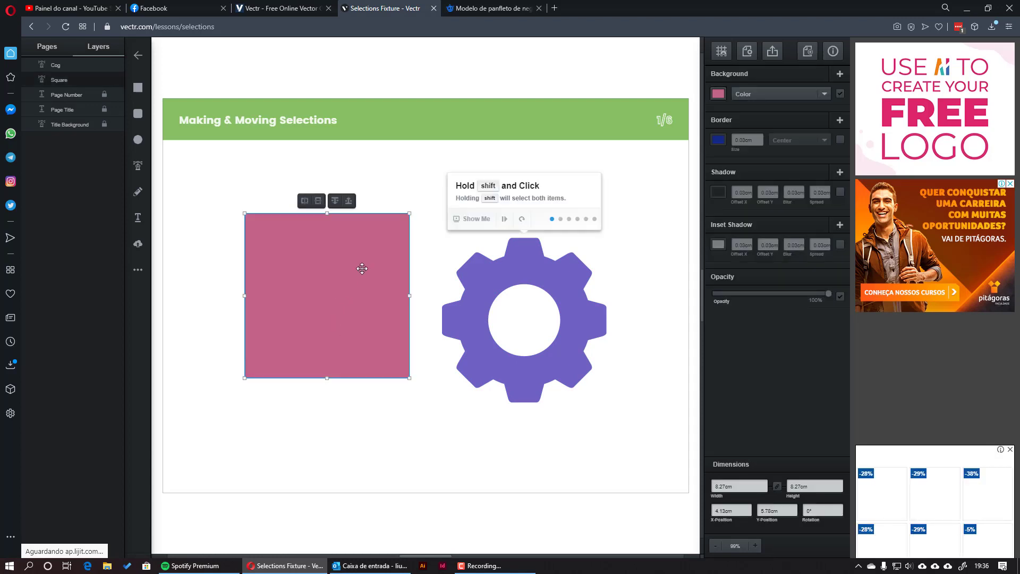
pyautogui.keyDown('shift'); pyautogui.click(542, 276); pyautogui.keyUp('shift')
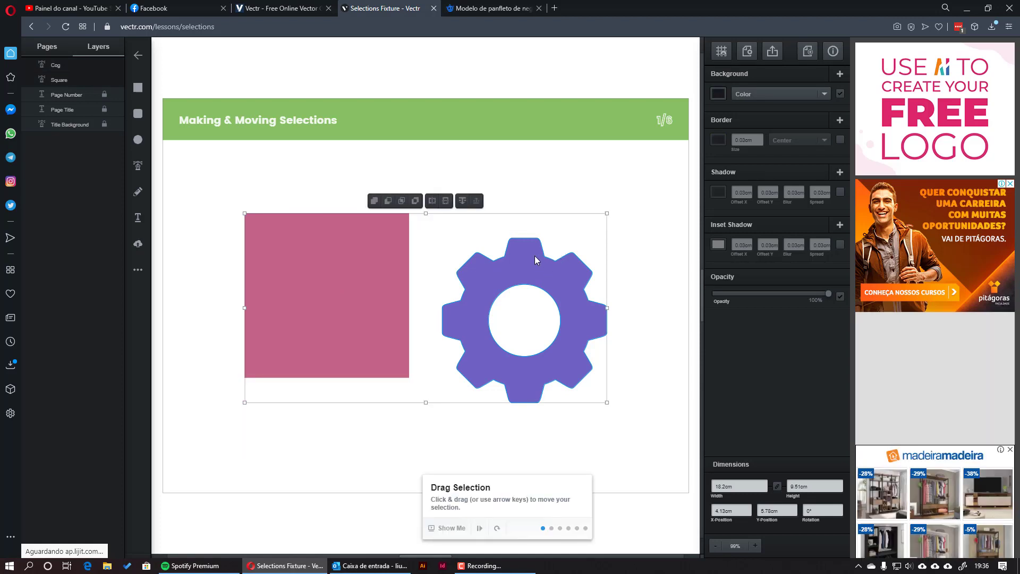
pyautogui.moveTo(534, 256); pyautogui.dragTo(545, 300)
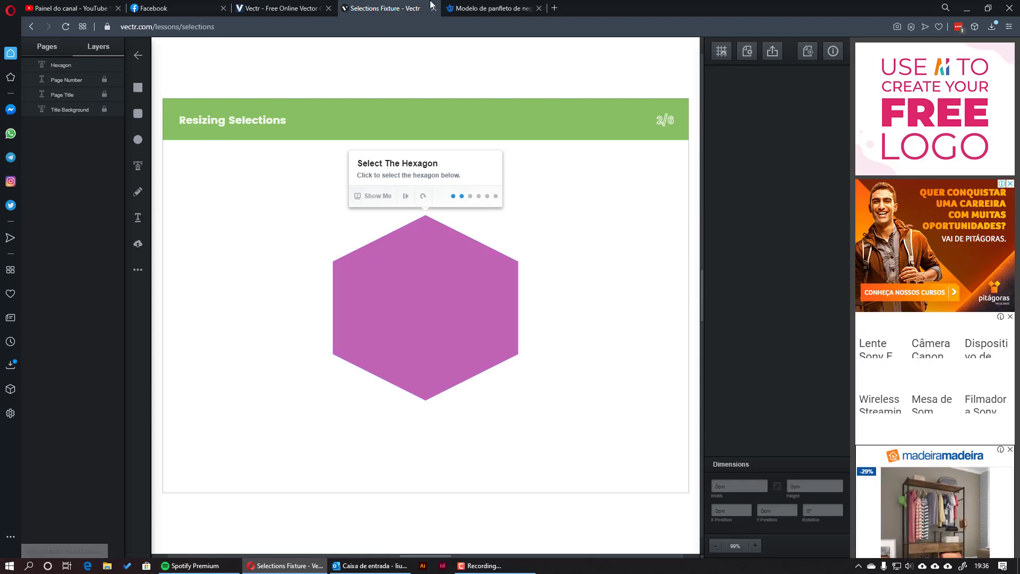
pyautogui.click(407, 195)
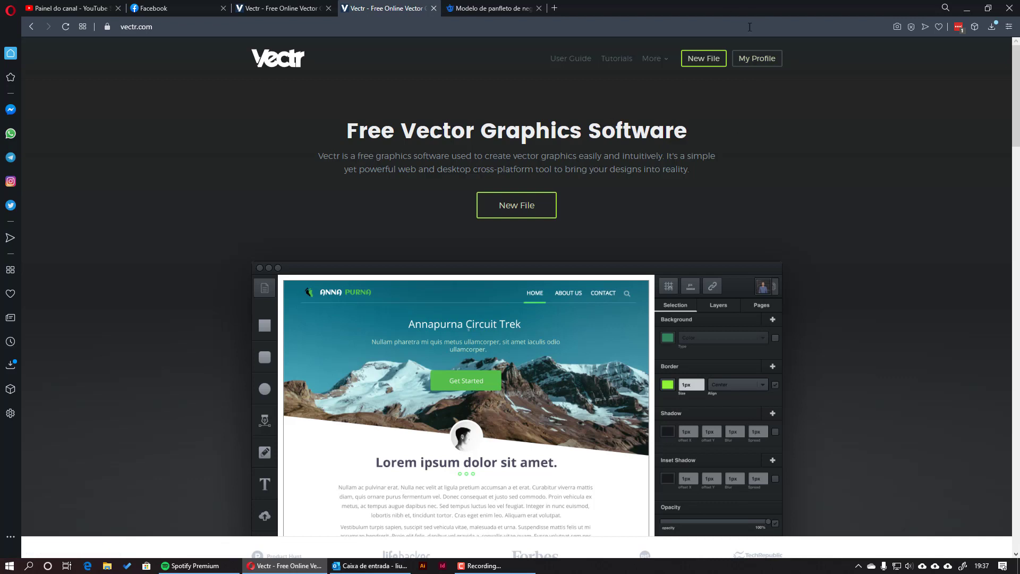
# Step: Return to the profile's saved files and reopen the most recent blank untitled file
pyautogui.click(748, 60)
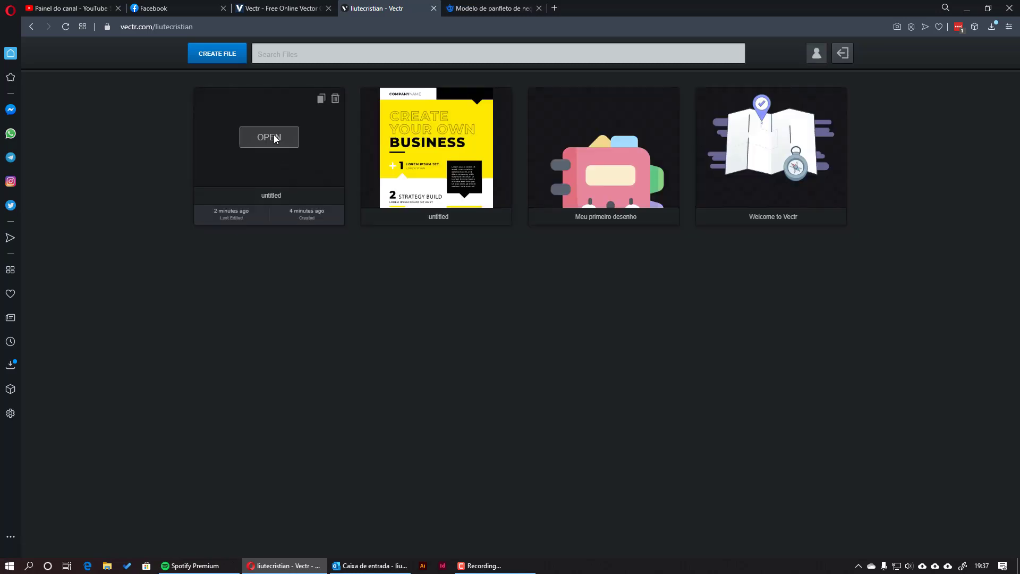
pyautogui.click(269, 138)
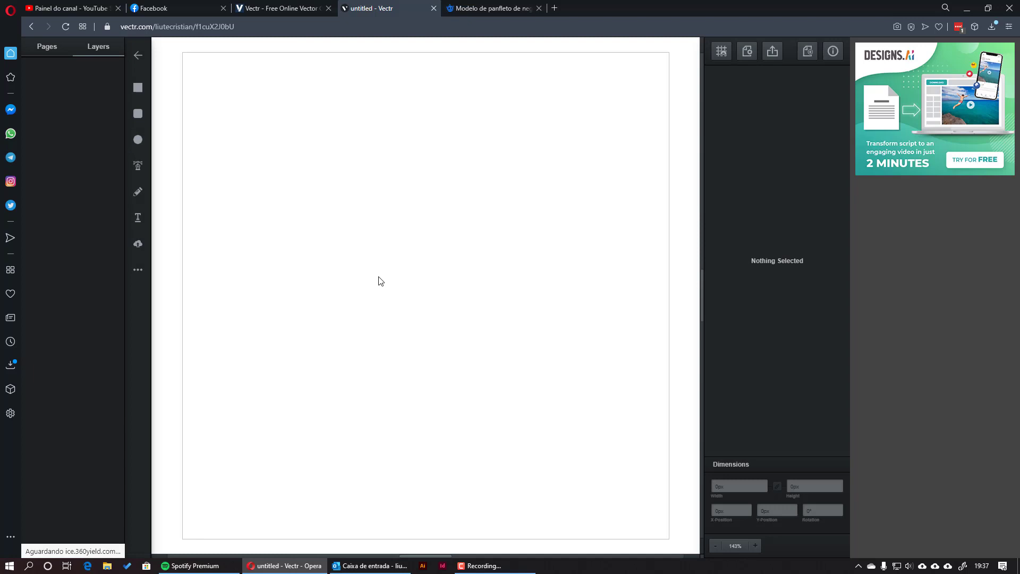
# Step: Draw a blue rectangle about 350 × 285 px on the page and move it to about X 143 px, Y 131 px
pyautogui.click(137, 87)
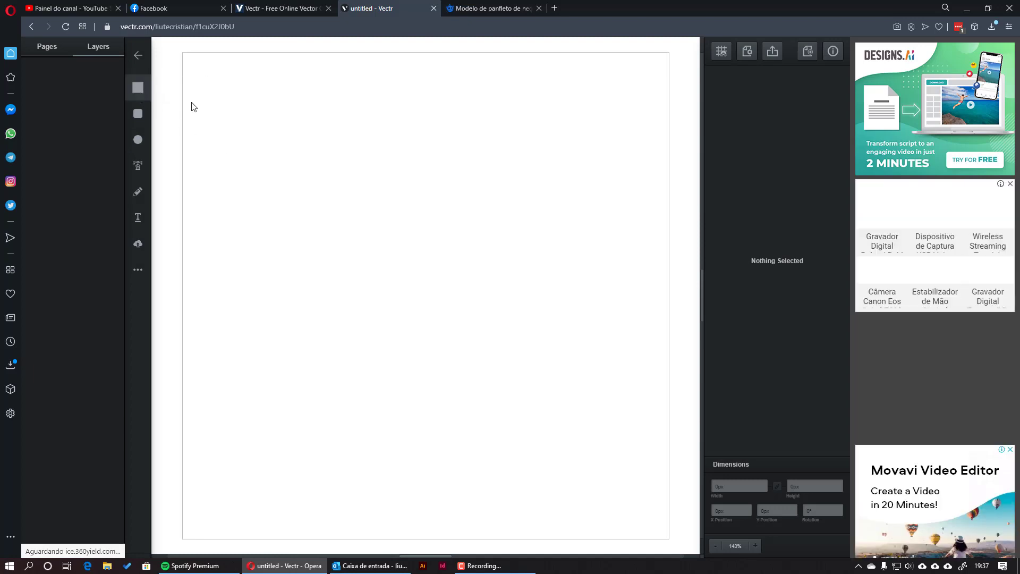
pyautogui.moveTo(294, 98); pyautogui.dragTo(490, 273)
pyautogui.press('alt')
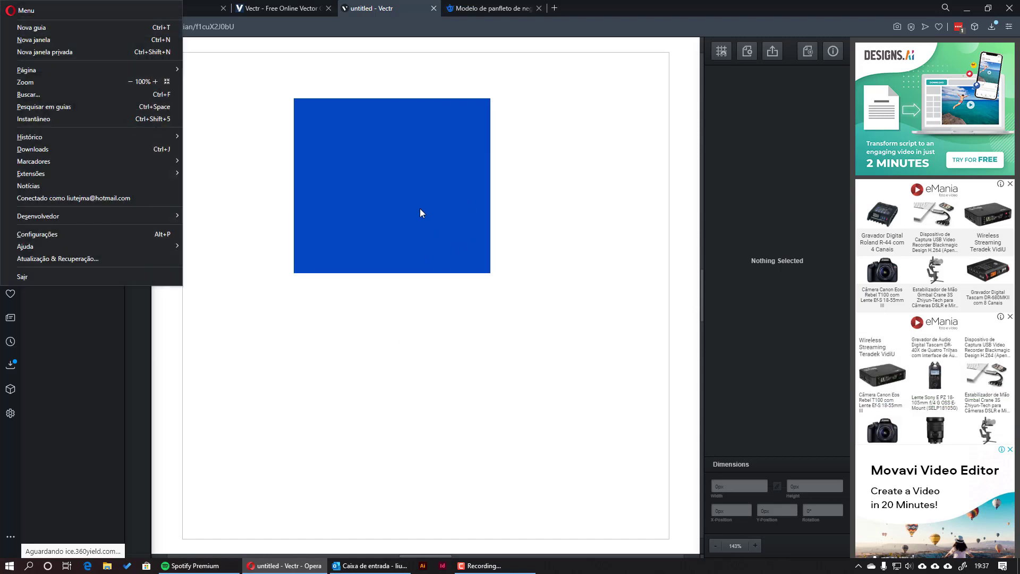
pyautogui.moveTo(419, 208)
pyautogui.mouseDown()
pyautogui.moveTo(492, 300)
pyautogui.moveTo(610, 303)
pyautogui.moveTo(501, 193)
pyautogui.moveTo(557, 228)
pyautogui.moveTo(485, 241)
pyautogui.moveTo(489, 213)
pyautogui.mouseUp()
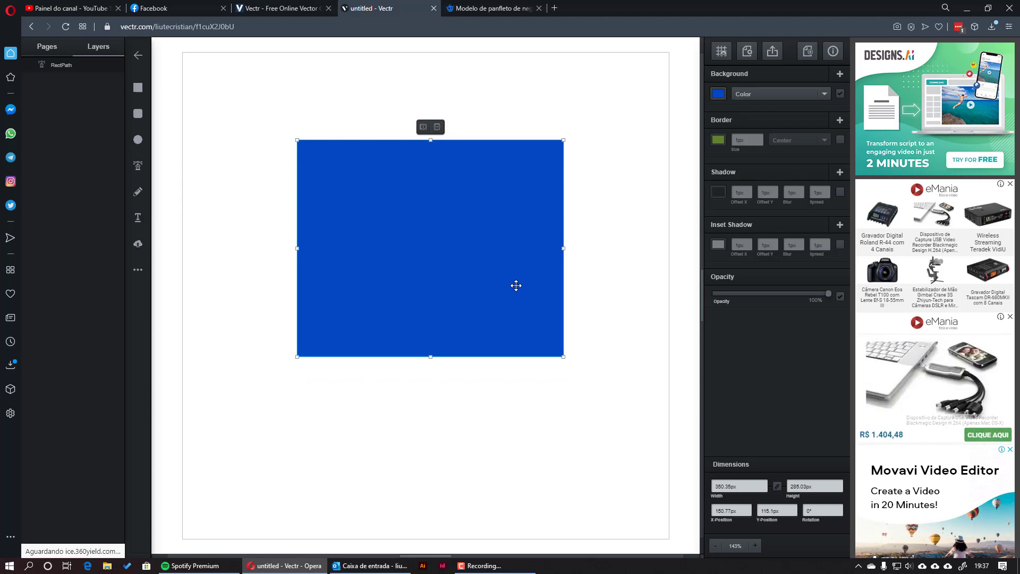
pyautogui.moveTo(516, 285); pyautogui.dragTo(540, 310)
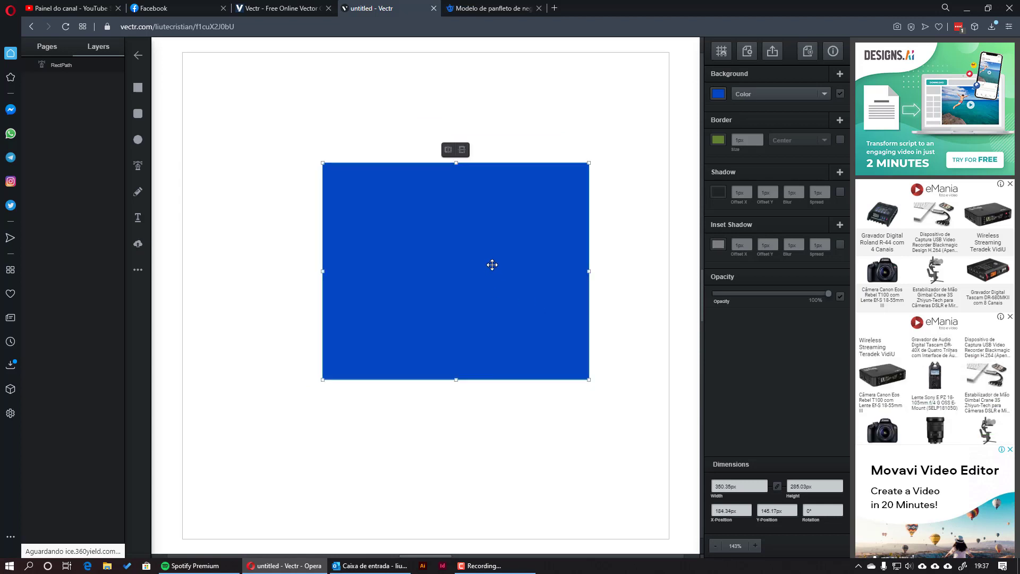
pyautogui.moveTo(492, 264); pyautogui.dragTo(473, 228)
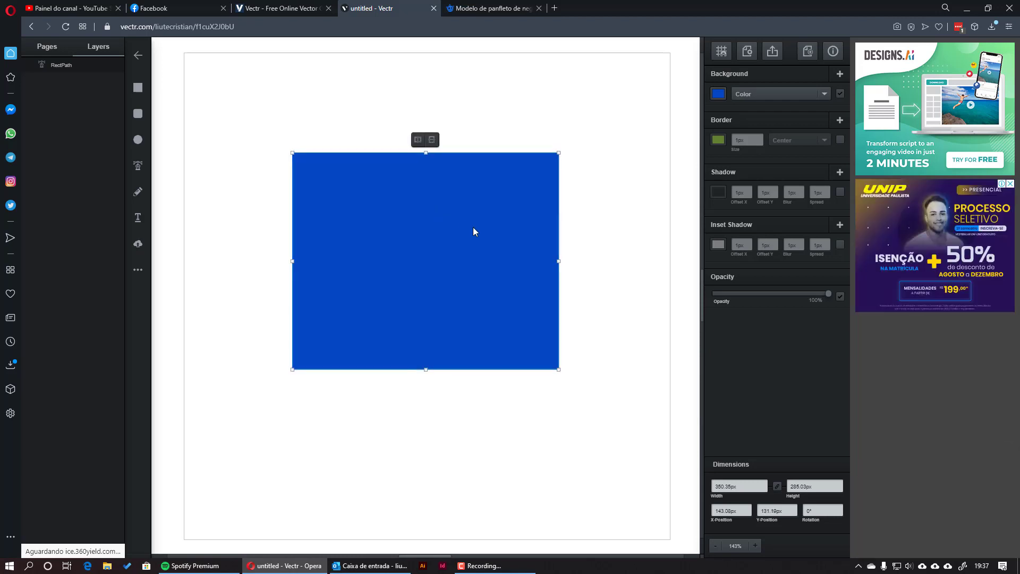
pyautogui.scroll(-1, 451, 234)
pyautogui.hscroll(2, 435, 234)
pyautogui.hscroll(-3, 419, 256)
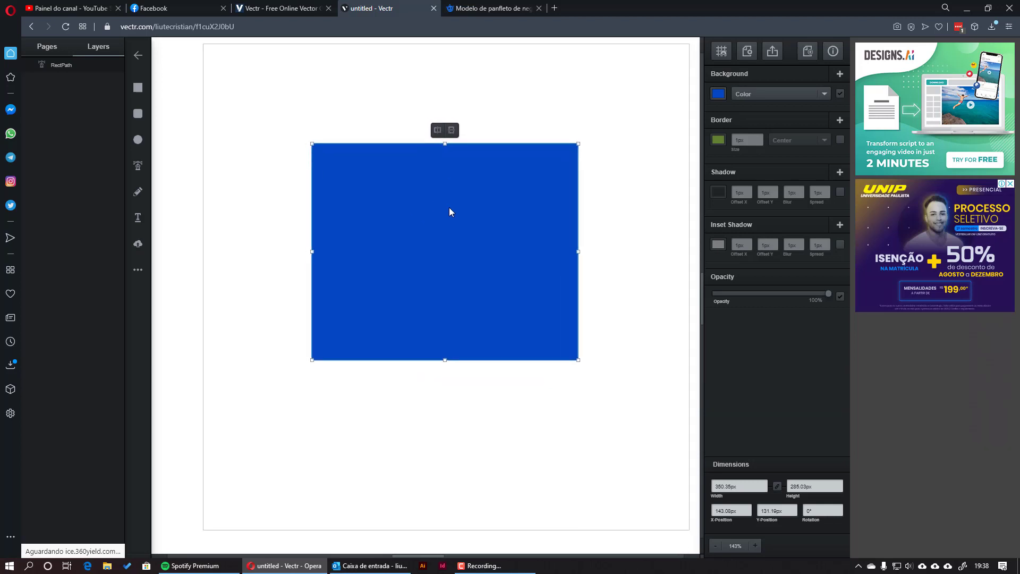
pyautogui.hscroll(1, 448, 207)
pyautogui.scroll(2, 320, 266)
pyautogui.scroll(-3, 539, 186)
pyautogui.scroll(5, 382, 280)
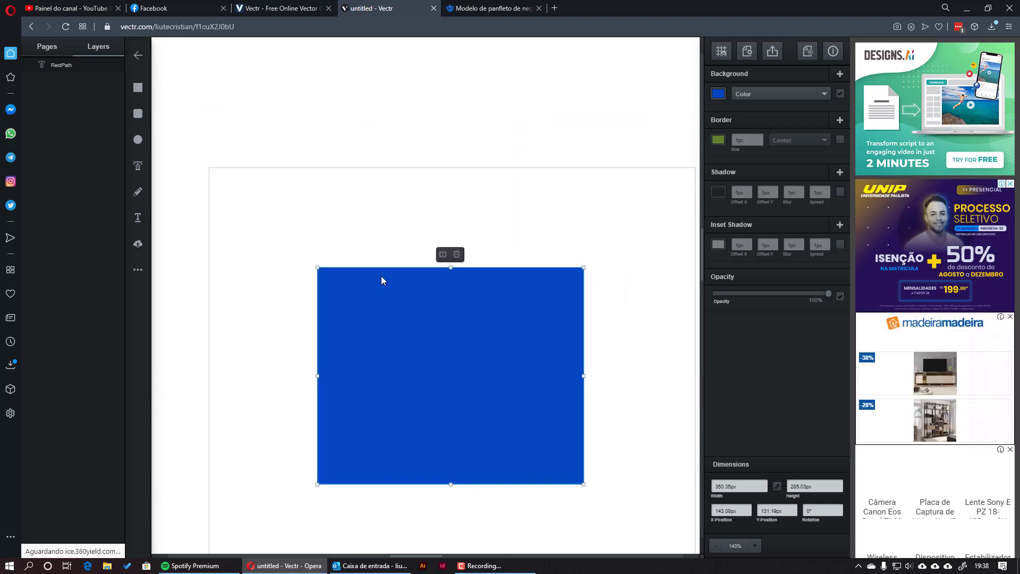
pyautogui.scroll(-4, 460, 205)
pyautogui.hscroll(2, 460, 205)
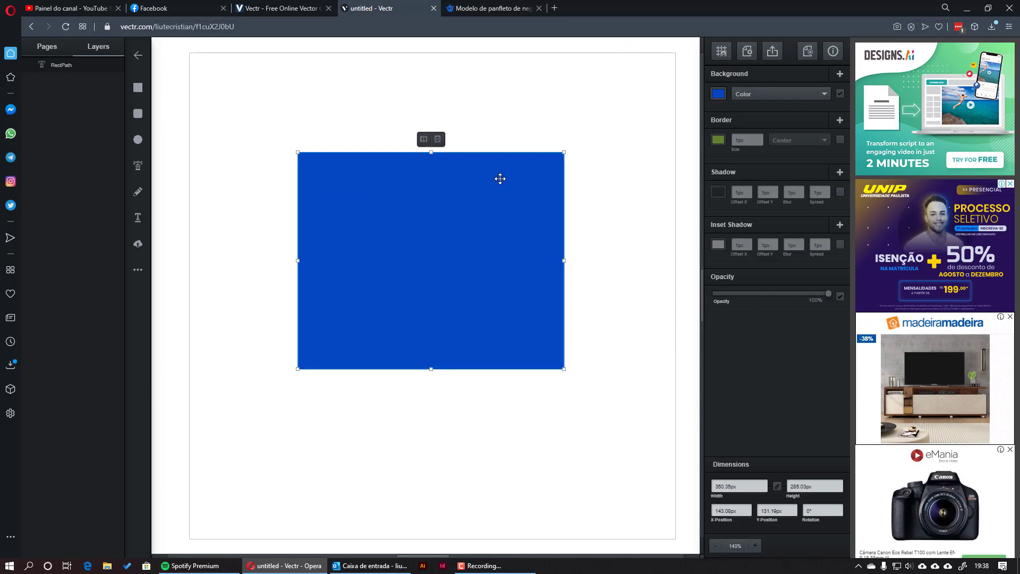
# Step: Move the blue rectangle to about X 130 px, Y 124 px on the page
pyautogui.moveTo(506, 180); pyautogui.dragTo(497, 175)
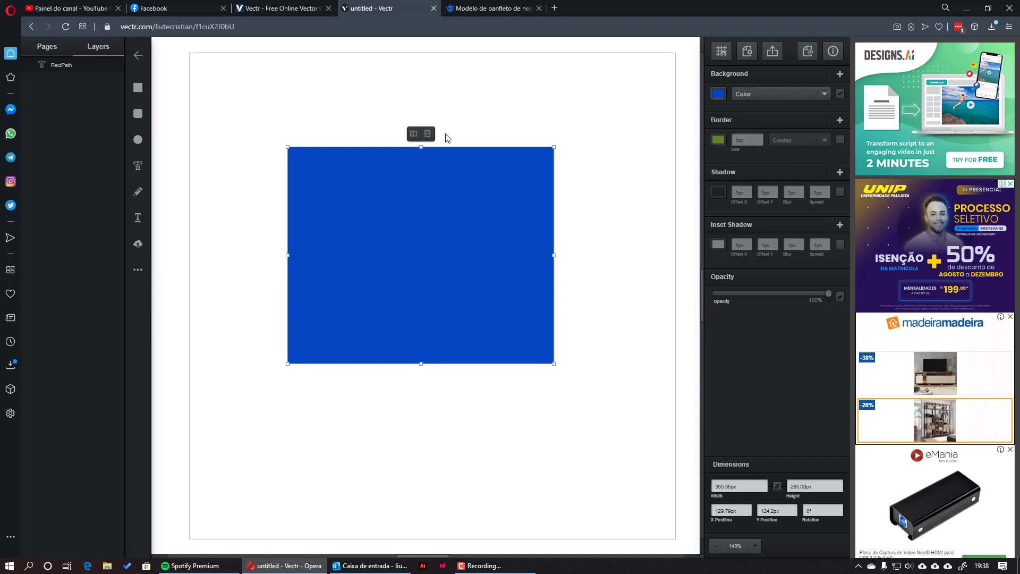
# Step: Draw a trial circle about 150 × 141 px overlapping the rectangle's lower-left corner and delete it
pyautogui.click(140, 140)
pyautogui.moveTo(243, 491)
pyautogui.mouseDown()
pyautogui.moveTo(374, 398)
pyautogui.moveTo(348, 384)
pyautogui.moveTo(356, 384)
pyautogui.mouseUp()
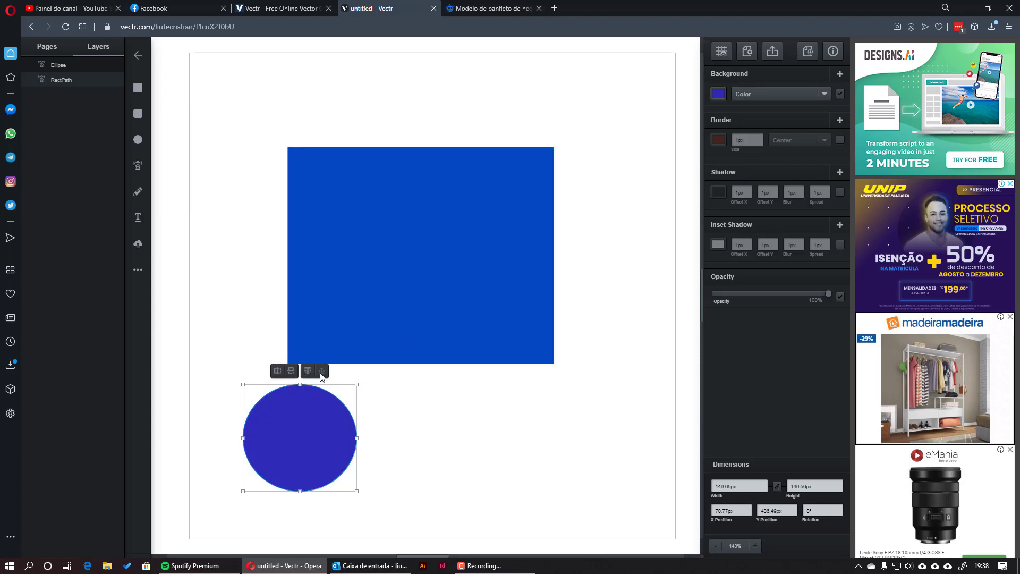
pyautogui.moveTo(303, 433); pyautogui.dragTo(318, 356)
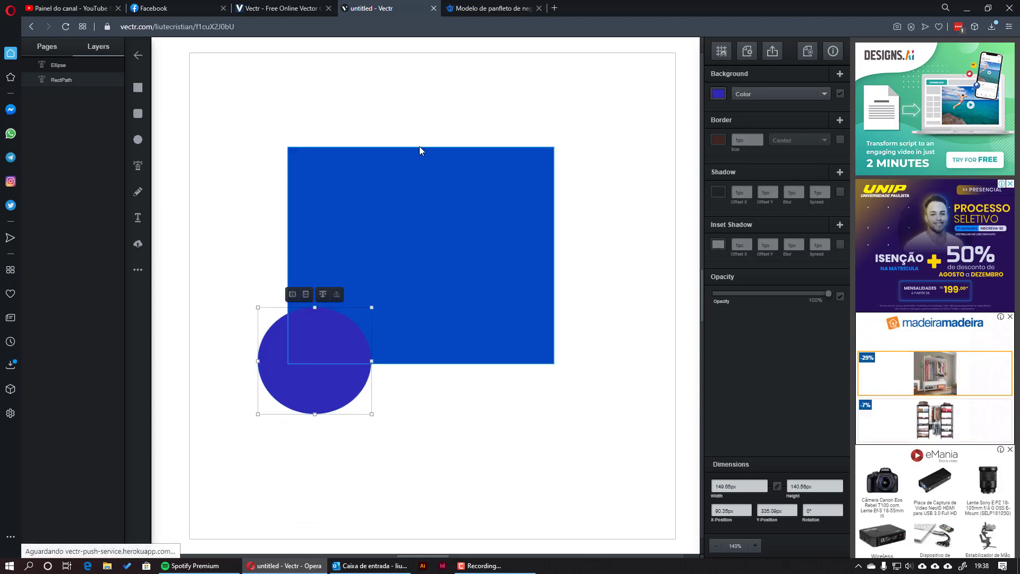
pyautogui.press('Delete')
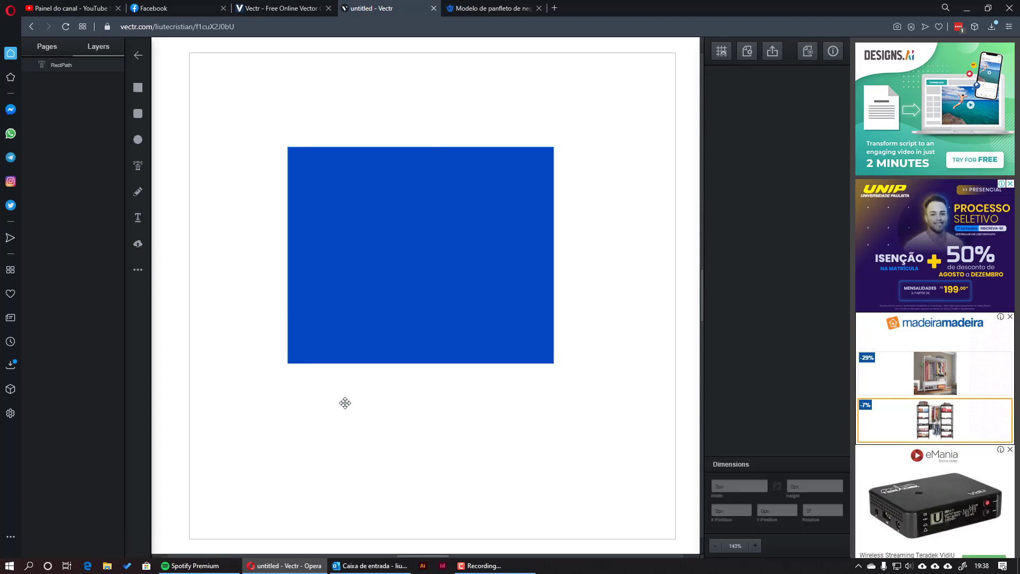
pyautogui.click(448, 280)
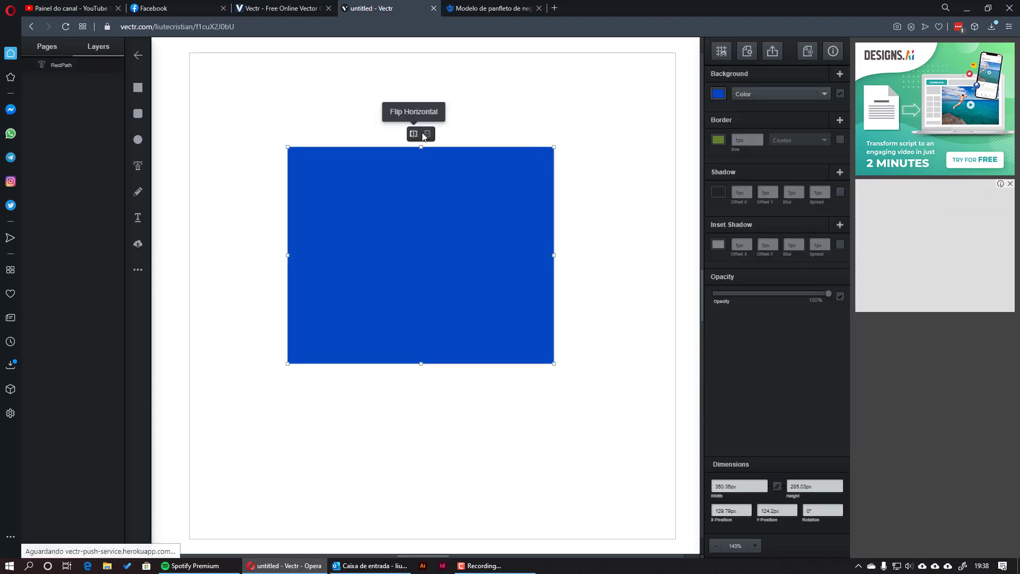
# Step: Draw an ellipse about 249 × 238 px overlapping the rectangle's lower-left corner, at about X 77 px, Y 281 px
pyautogui.click(138, 139)
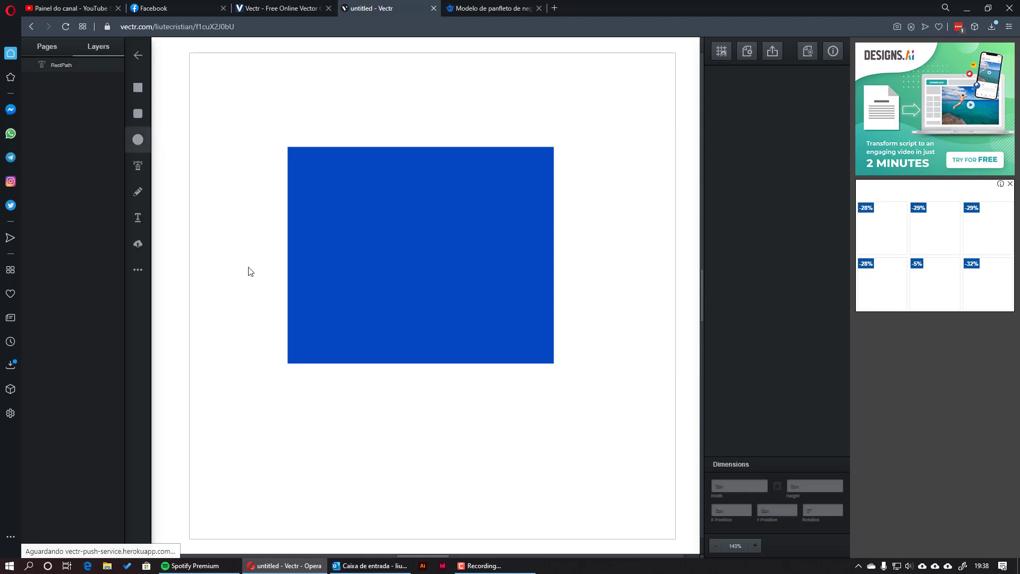
pyautogui.moveTo(250, 271); pyautogui.dragTo(435, 450)
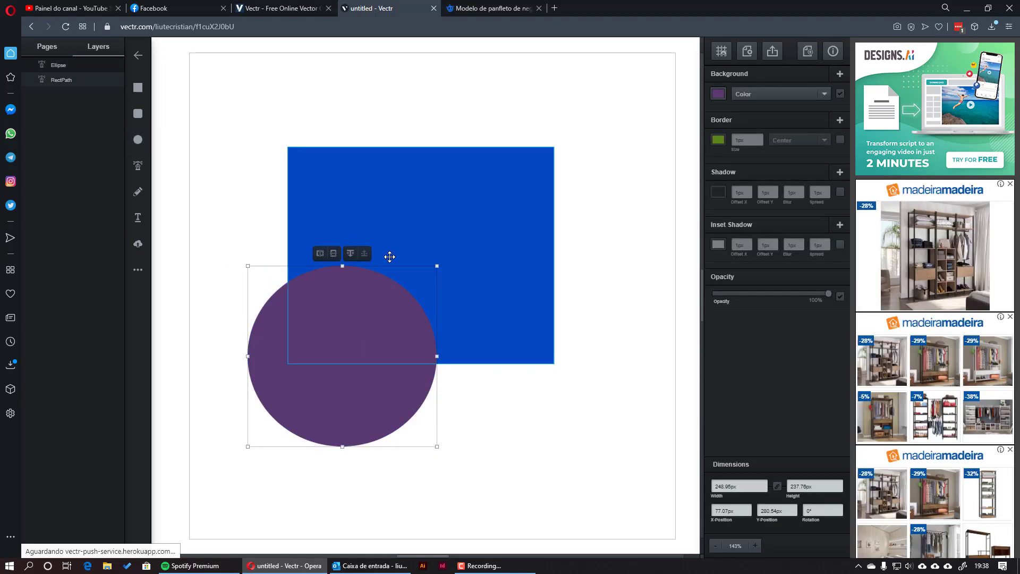
# Step: Try sending the purple ellipse behind the blue rectangle and bringing it forward, and undo the last order change
pyautogui.click(350, 254)
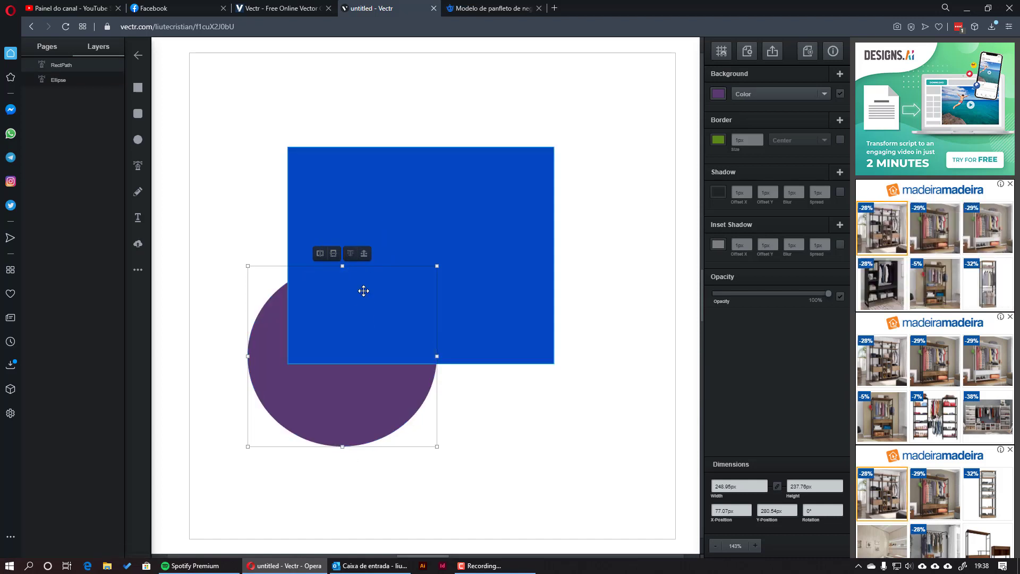
pyautogui.click(360, 255)
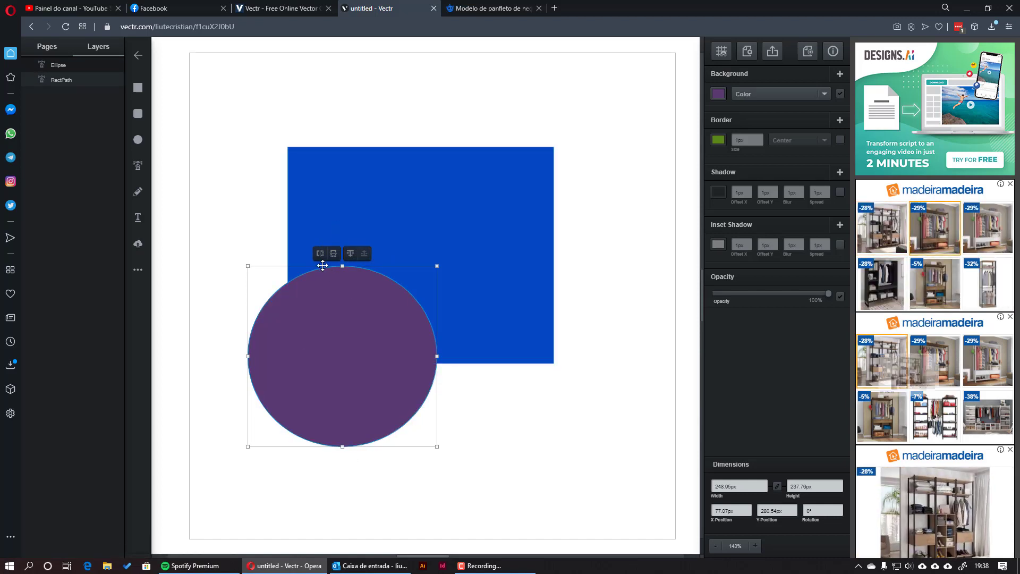
pyautogui.click(350, 254)
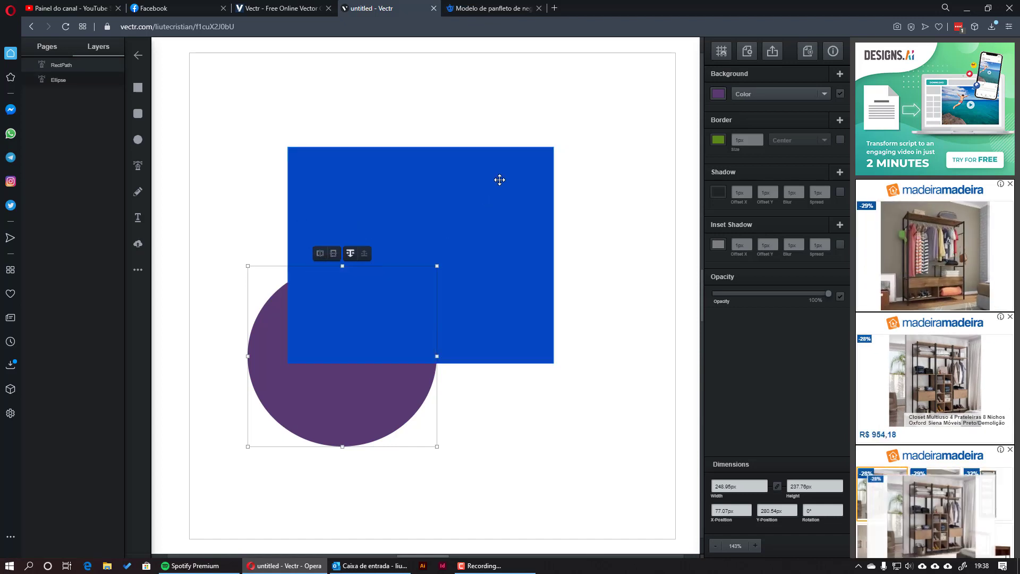
pyautogui.hotkey('ctrl', 'z')
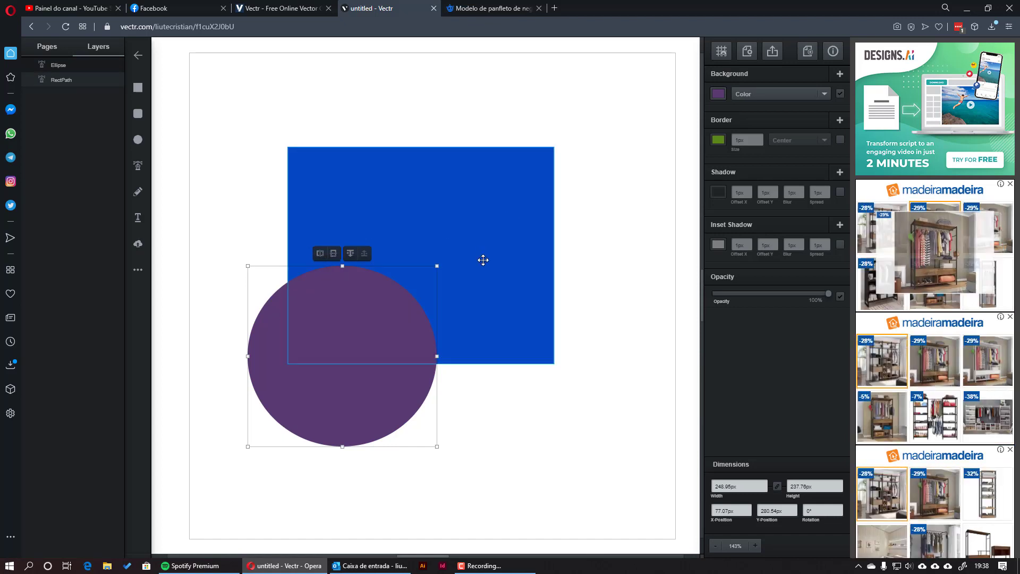
# Step: Select the ellipse and rectangle together and try the Unite, Subtract, Intersect and Exclude operations, restoring the two separate shapes
pyautogui.keyDown('shift'); pyautogui.click(493, 241); pyautogui.keyUp('shift')
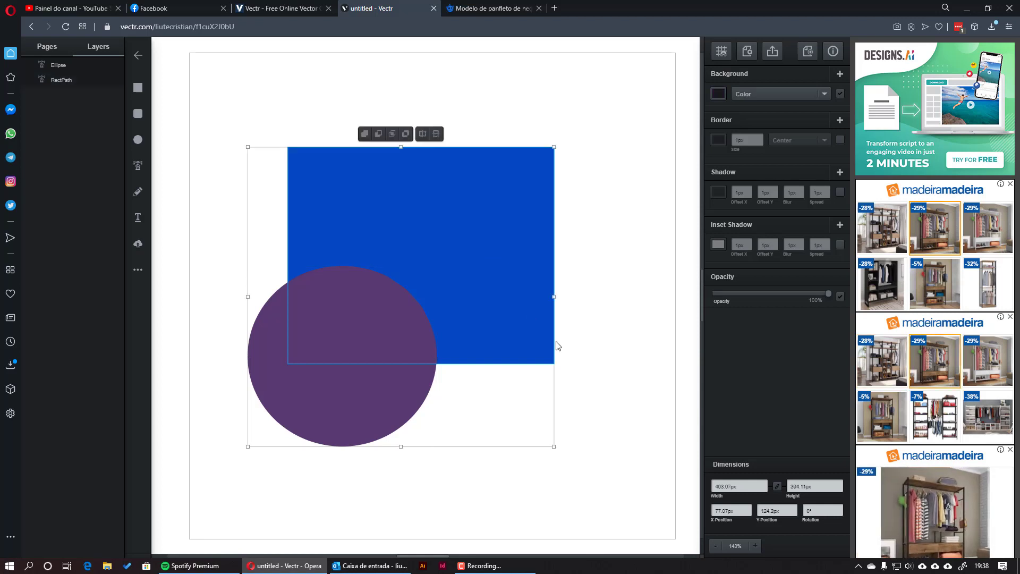
pyautogui.click(364, 133)
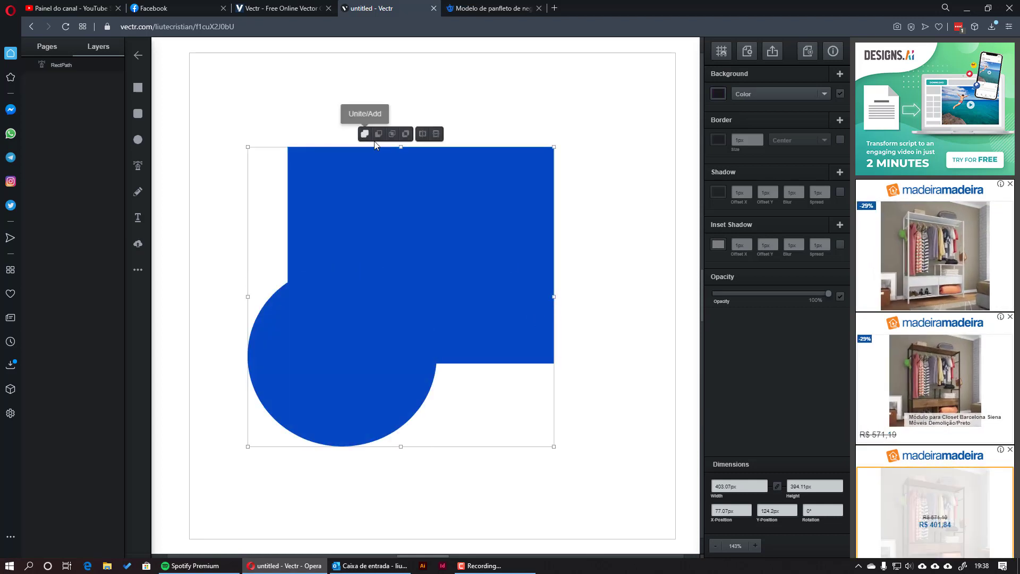
pyautogui.click(405, 133)
pyautogui.click(364, 134)
pyautogui.click(392, 134)
pyautogui.click(405, 133)
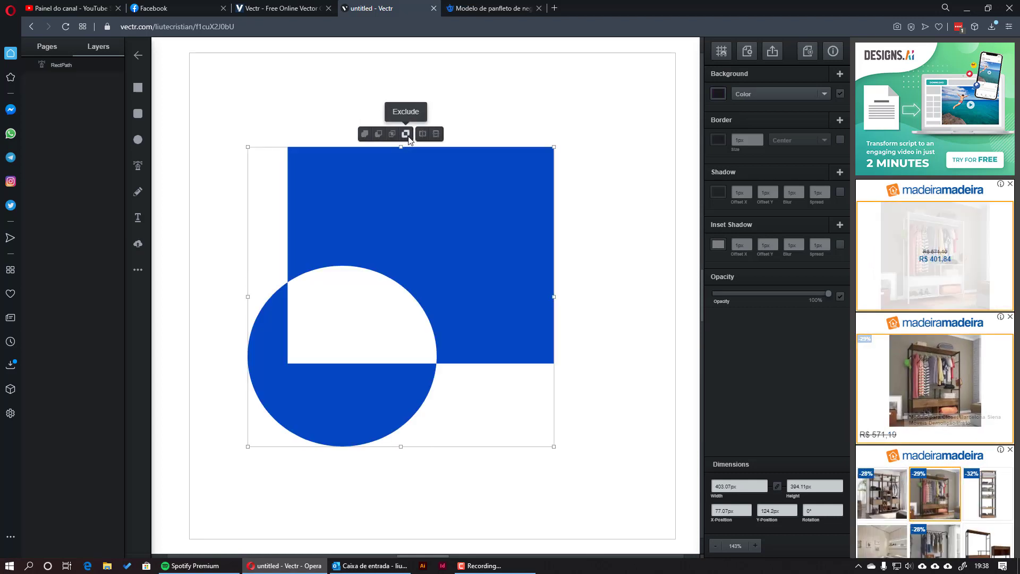
pyautogui.click(378, 133)
pyautogui.click(379, 133)
pyautogui.click(405, 133)
pyautogui.click(392, 134)
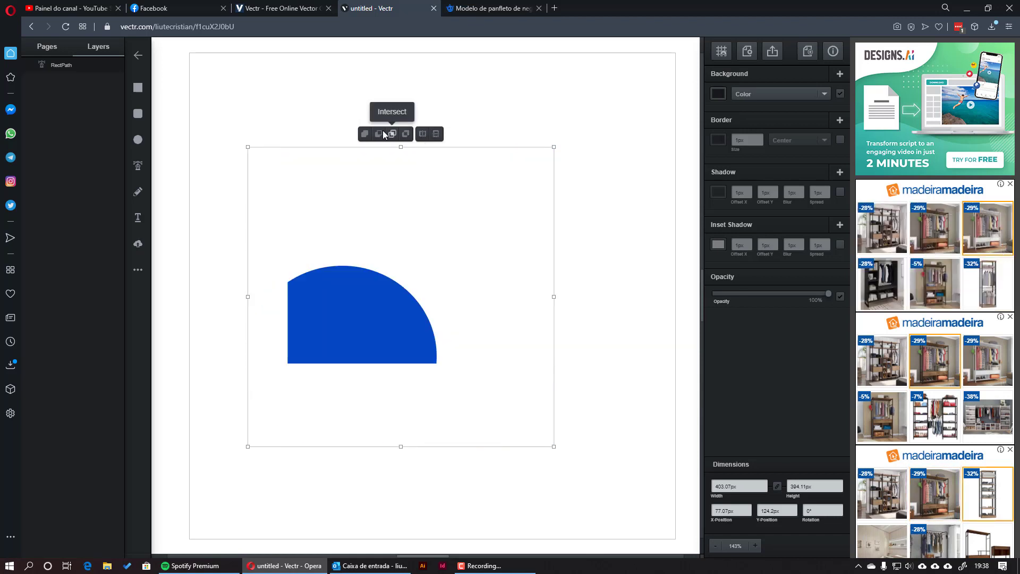
pyautogui.click(364, 133)
pyautogui.click(392, 134)
pyautogui.click(378, 134)
pyautogui.click(365, 133)
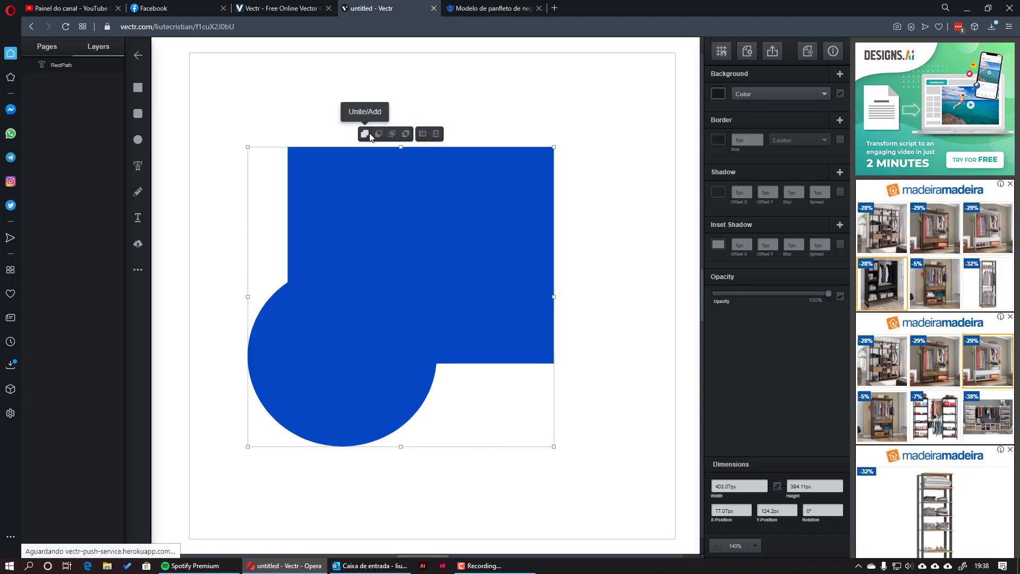
pyautogui.click(378, 134)
pyautogui.click(405, 133)
pyautogui.click(392, 134)
pyautogui.click(365, 133)
pyautogui.click(392, 134)
pyautogui.click(405, 133)
pyautogui.click(392, 134)
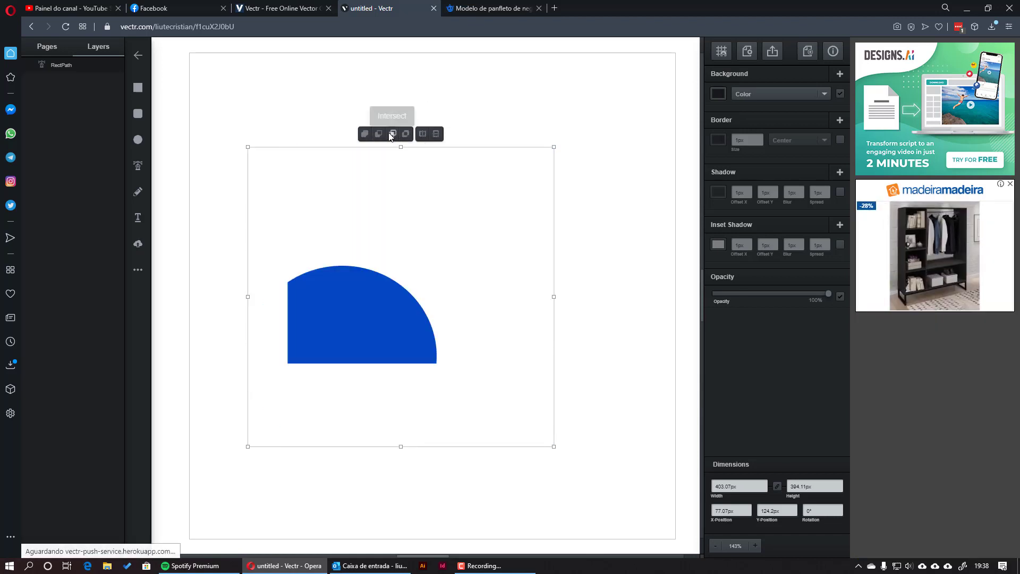
pyautogui.click(365, 134)
pyautogui.click(378, 134)
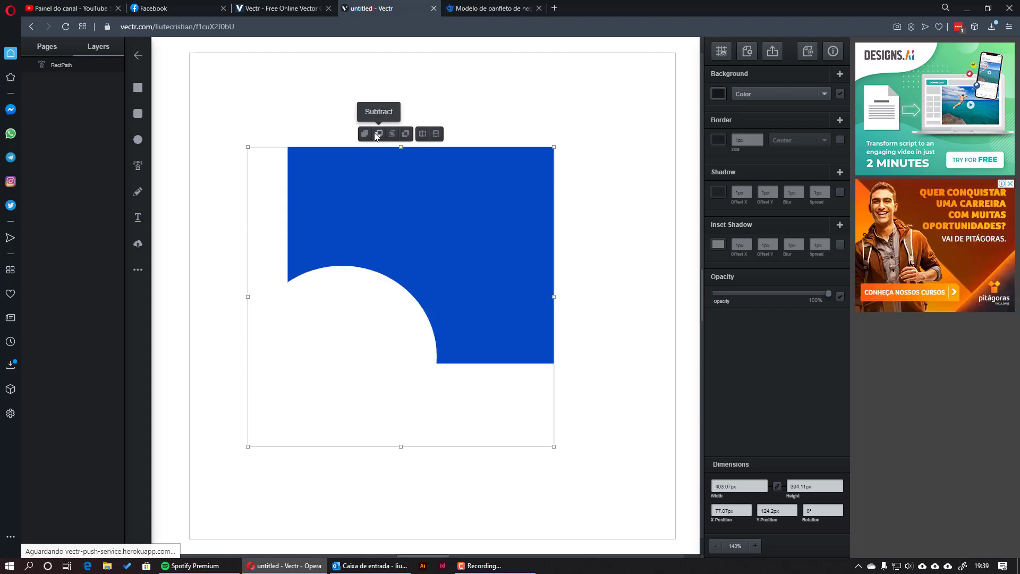
pyautogui.click(392, 134)
pyautogui.click(392, 134)
pyautogui.click(392, 134)
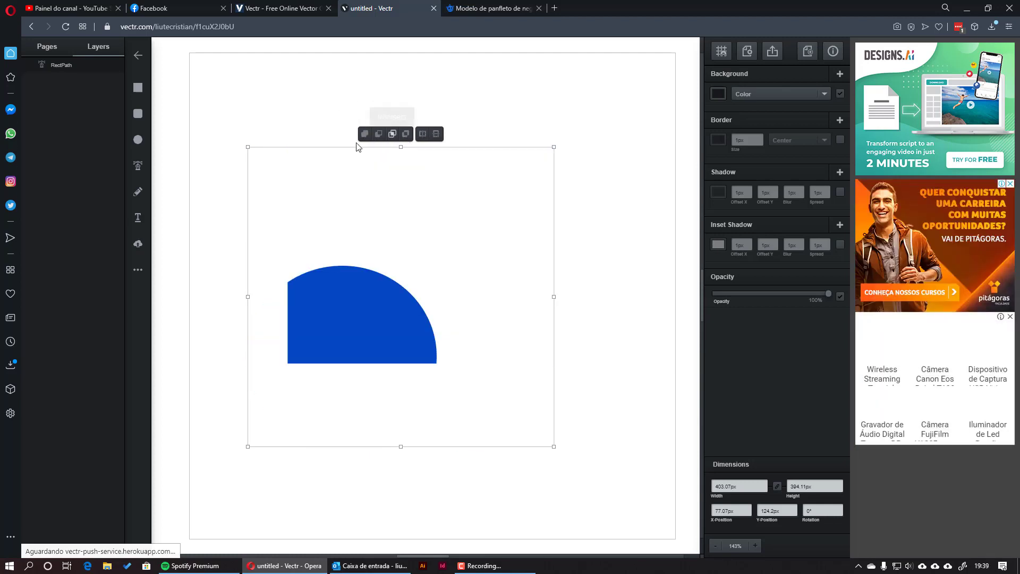
pyautogui.click(392, 134)
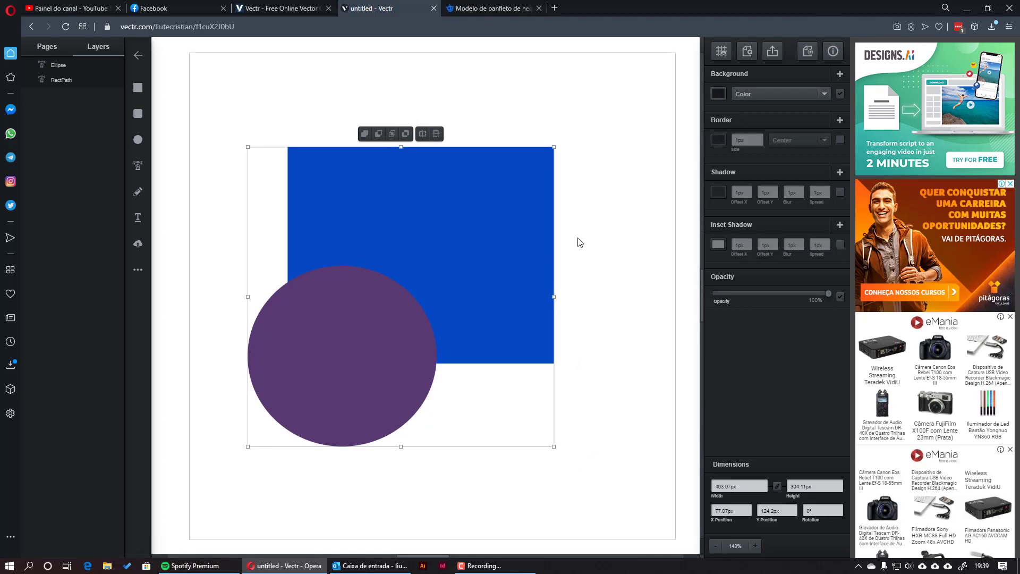
# Step: Look over the alignment options for the two selected shapes, and view and close the keyboard shortcuts cheatsheet
pyautogui.rightClick(420, 227)
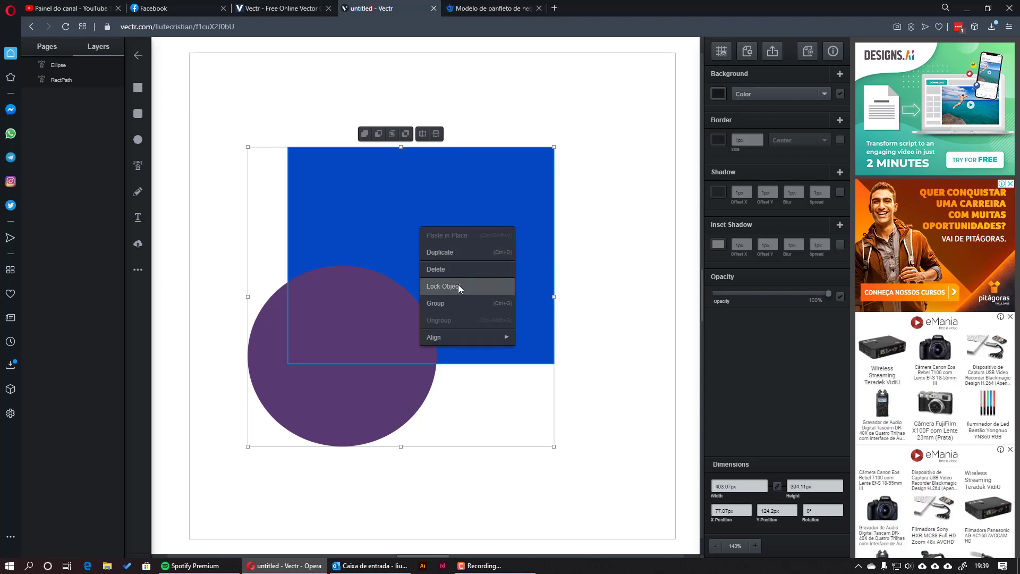
pyautogui.moveTo(464, 340)
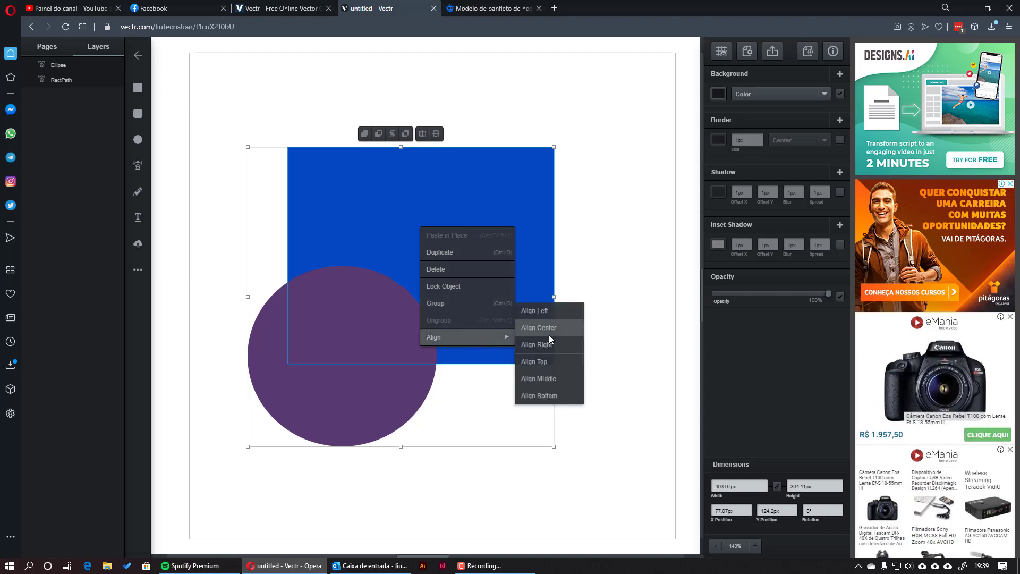
pyautogui.click(832, 51)
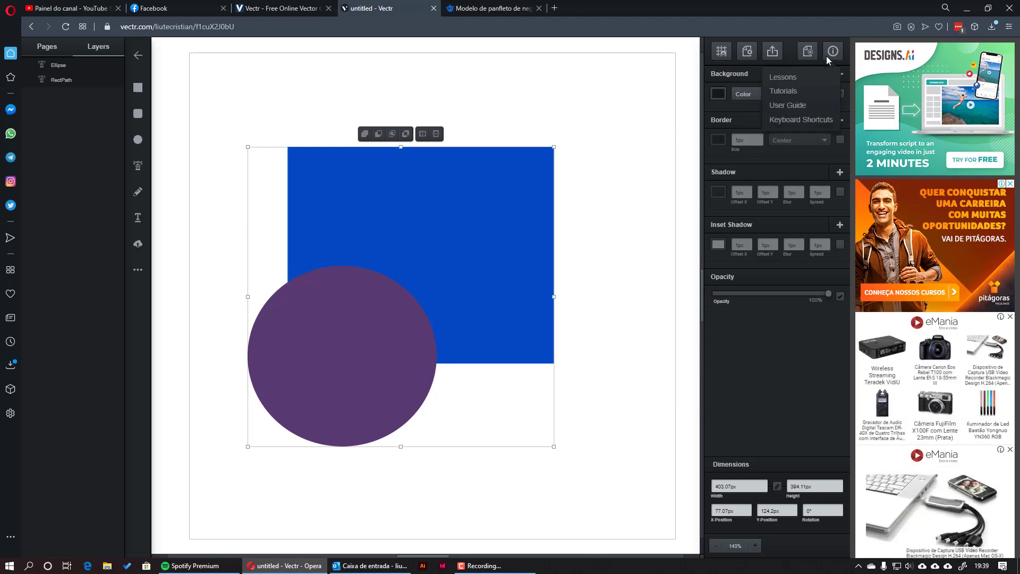
pyautogui.click(786, 121)
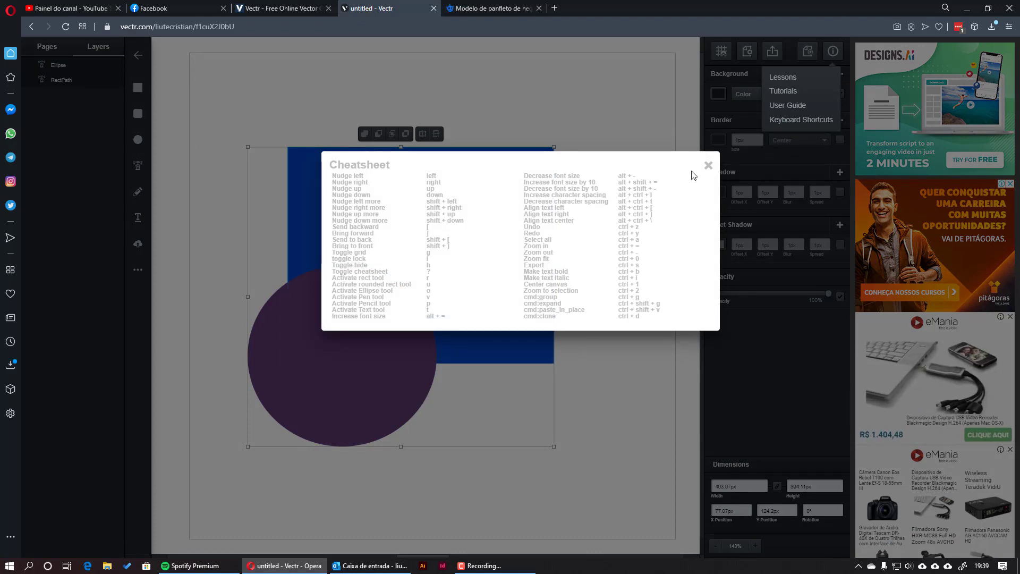
pyautogui.click(708, 165)
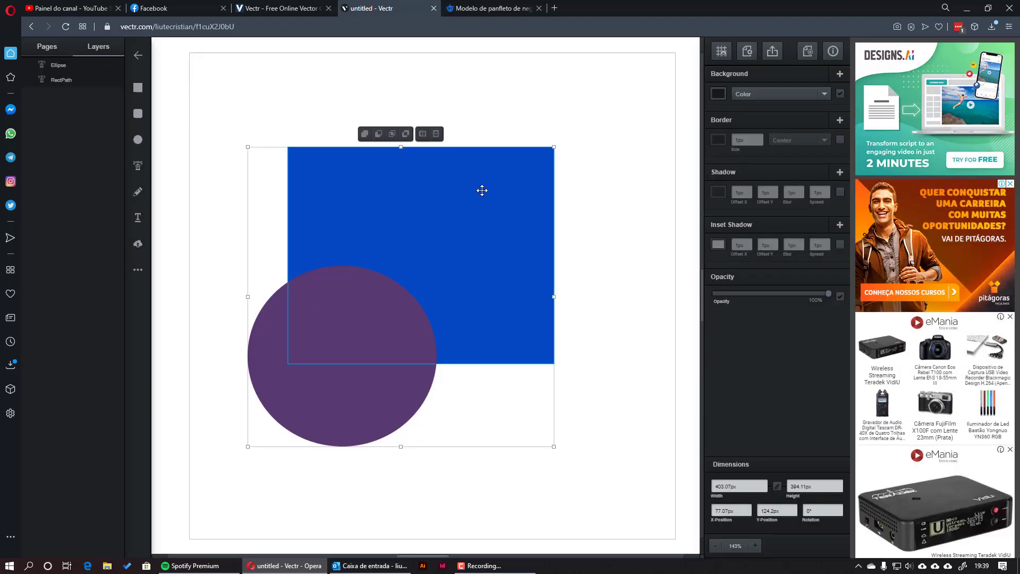
# Step: Move the rectangle and ellipse together so the rectangle sits at about X 141 px, Y 133 px, and deselect them
pyautogui.moveTo(457, 194); pyautogui.dragTo(466, 200)
pyautogui.click(538, 118)
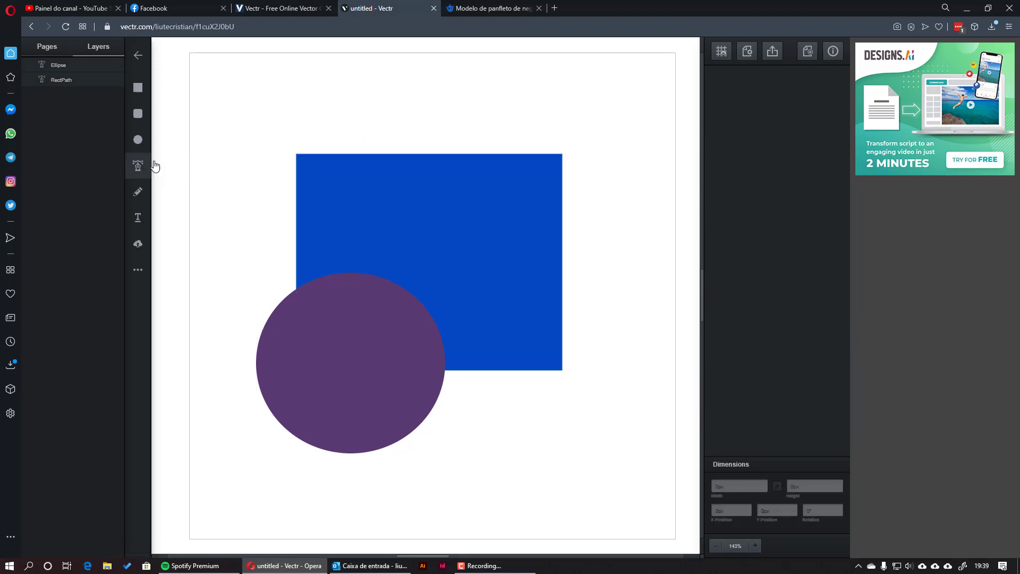
# Step: Draw an open path about 547 × 210 px with the Pen tool around the rectangle's upper side, ending in a curved segment on the right
pyautogui.click(231, 143)
pyautogui.click(378, 107)
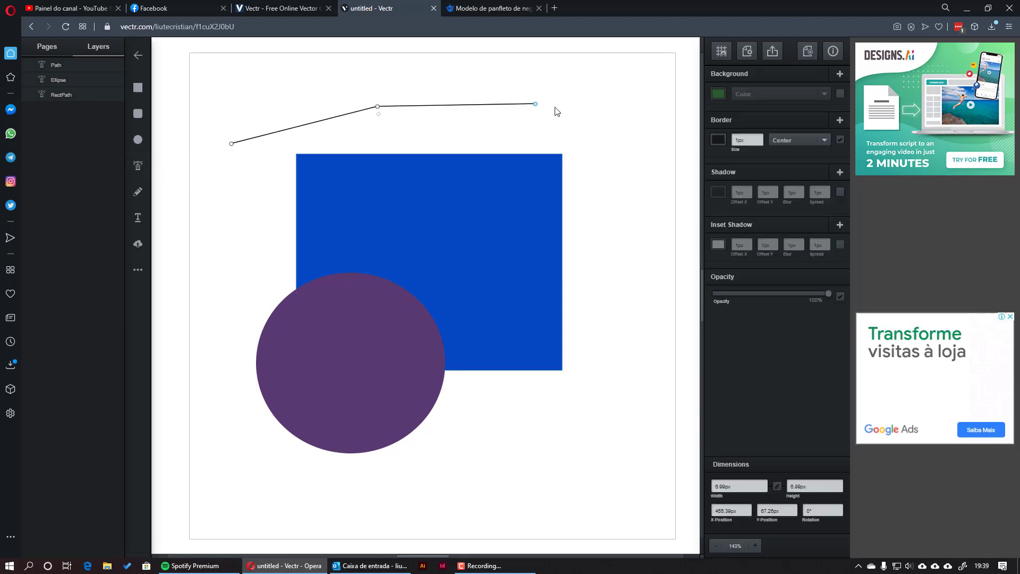
pyautogui.click(617, 125)
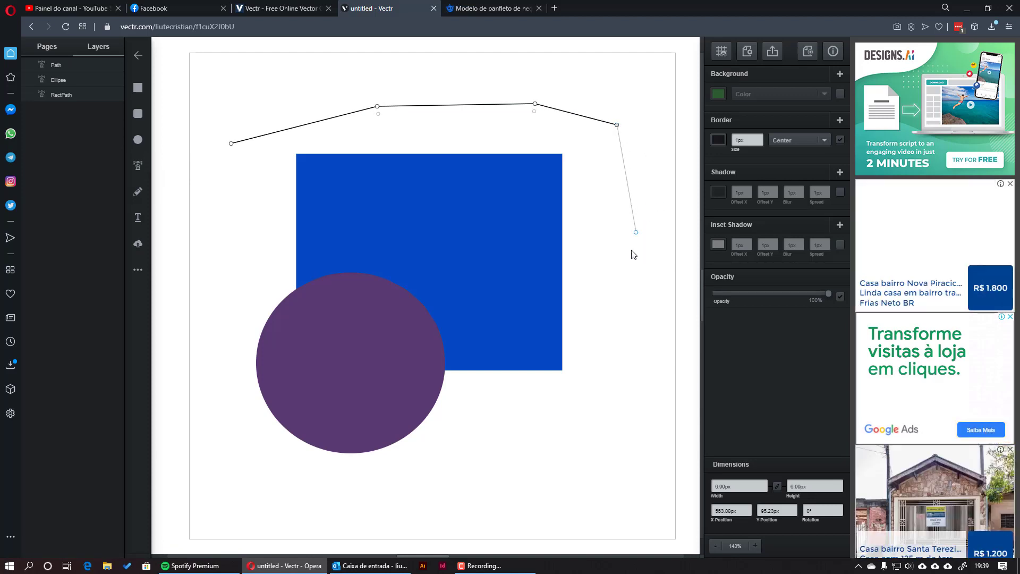
pyautogui.moveTo(632, 264); pyautogui.dragTo(595, 331)
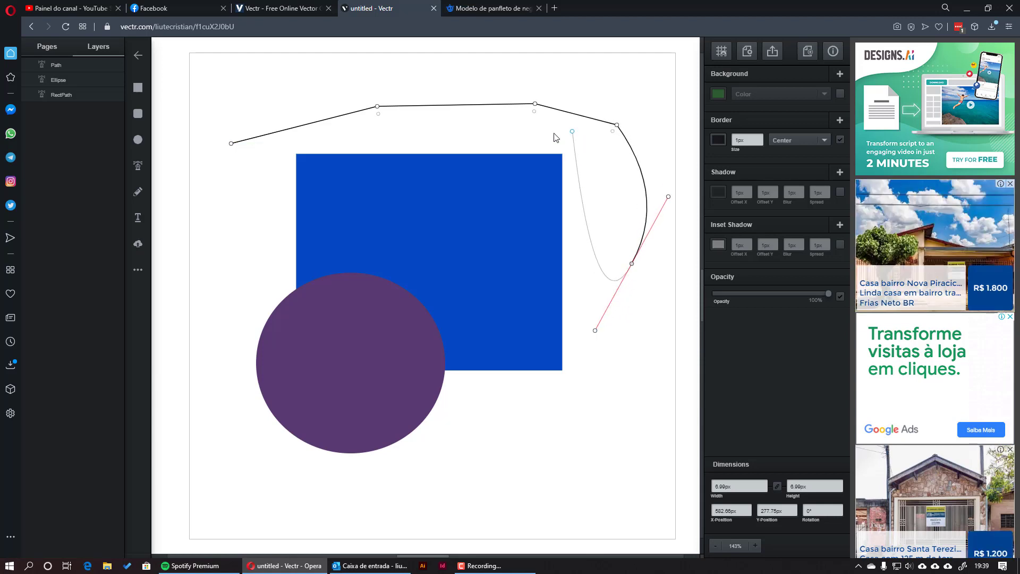
pyautogui.press('Escape')
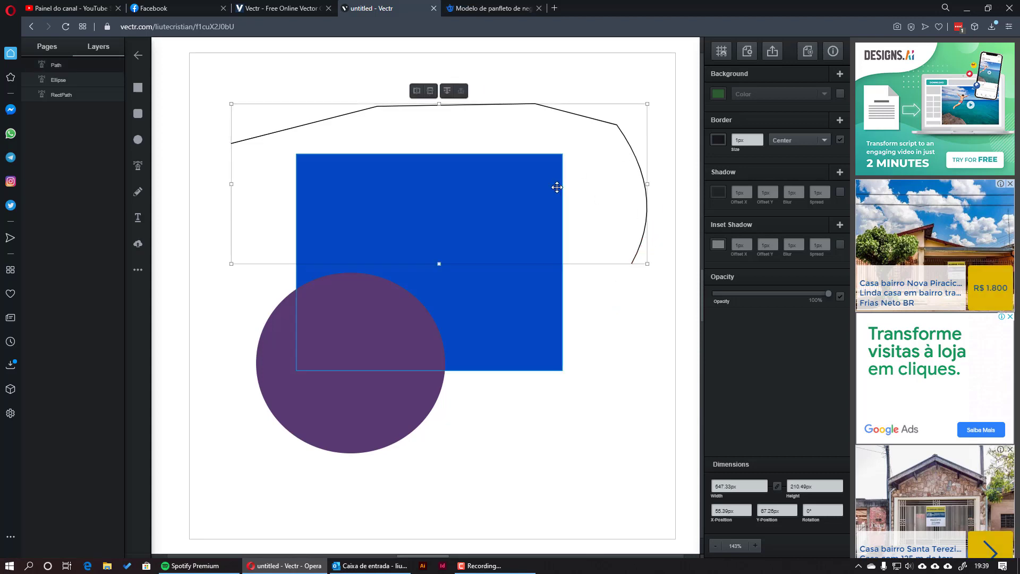
# Step: Reduce the blue rectangle's height to about 245 px, keeping its width
pyautogui.click(472, 178)
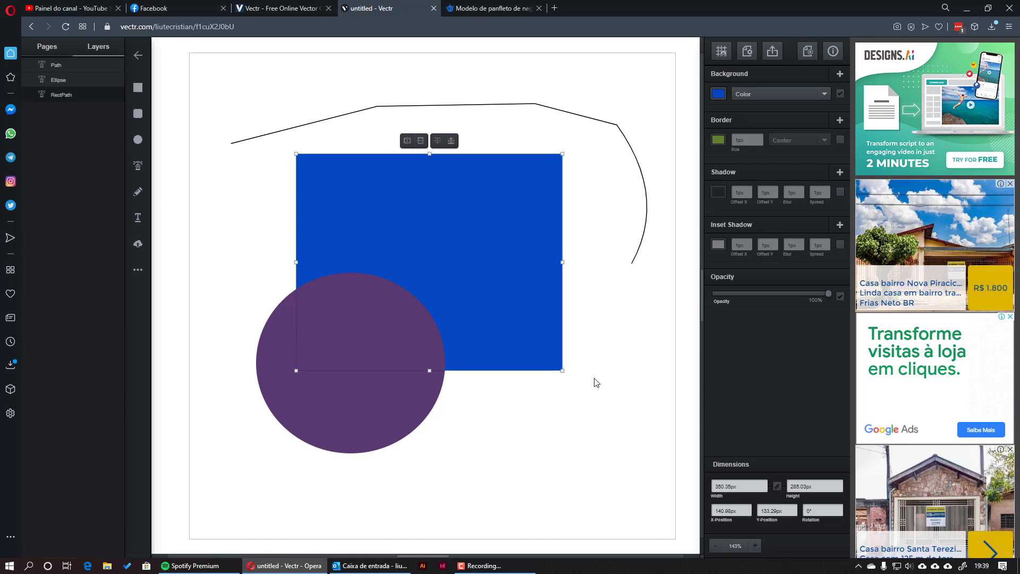
pyautogui.moveTo(564, 370); pyautogui.dragTo(562, 339)
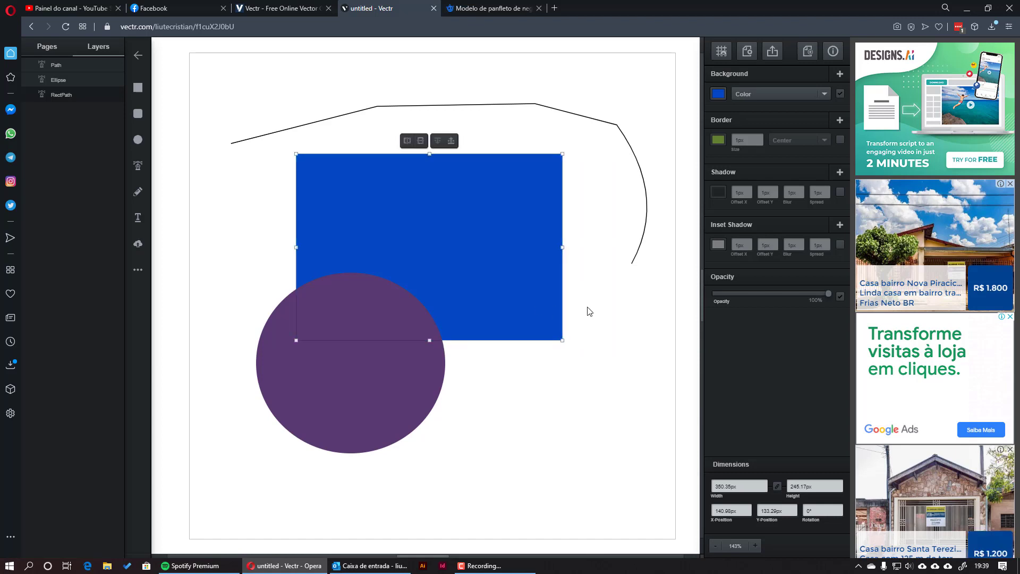
# Step: Edit the rectangle's points to shift its upper-right corner slightly inward and round it generously, and select the open path
pyautogui.doubleClick(555, 274)
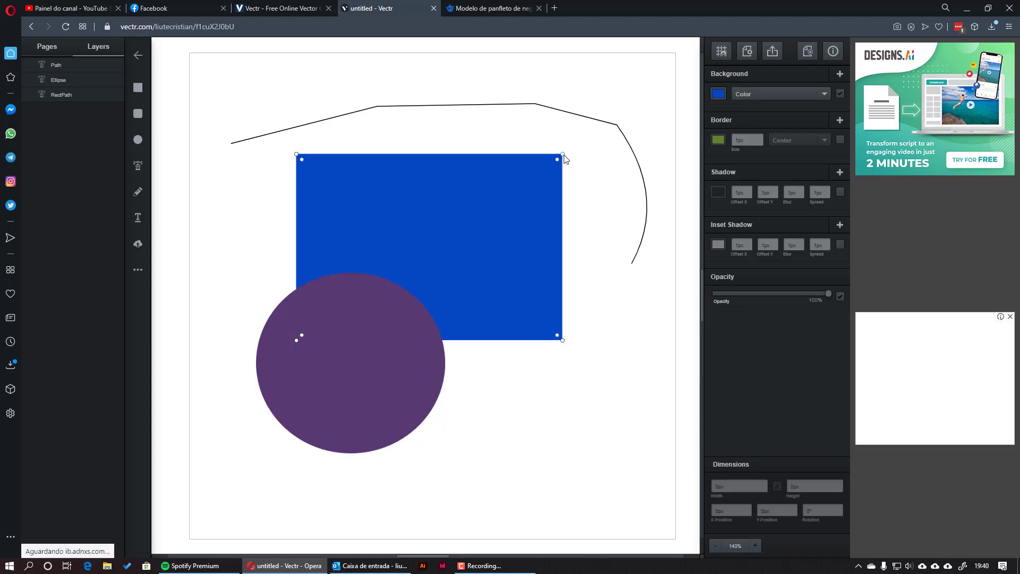
pyautogui.moveTo(560, 158); pyautogui.dragTo(536, 209)
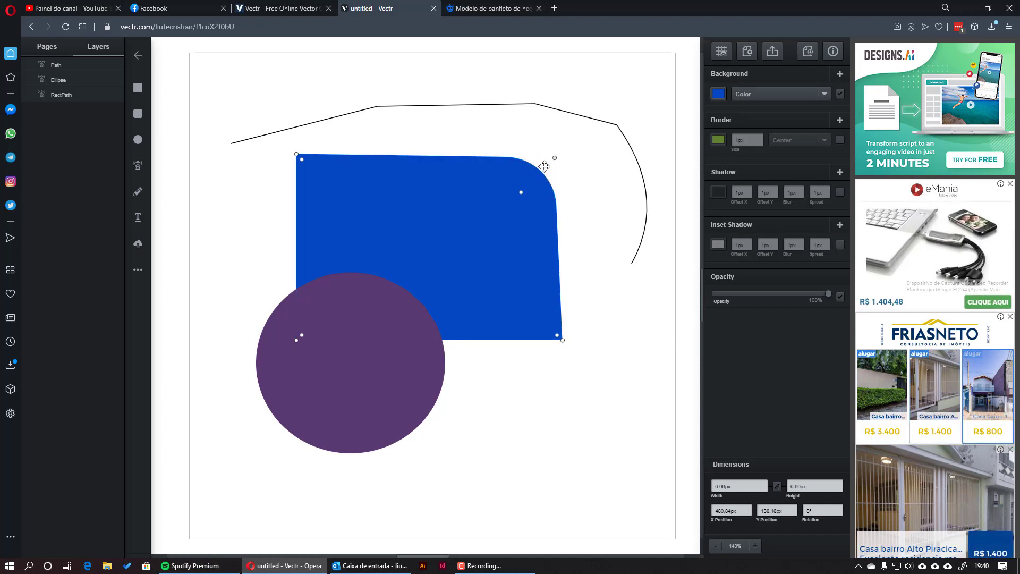
pyautogui.click(606, 123)
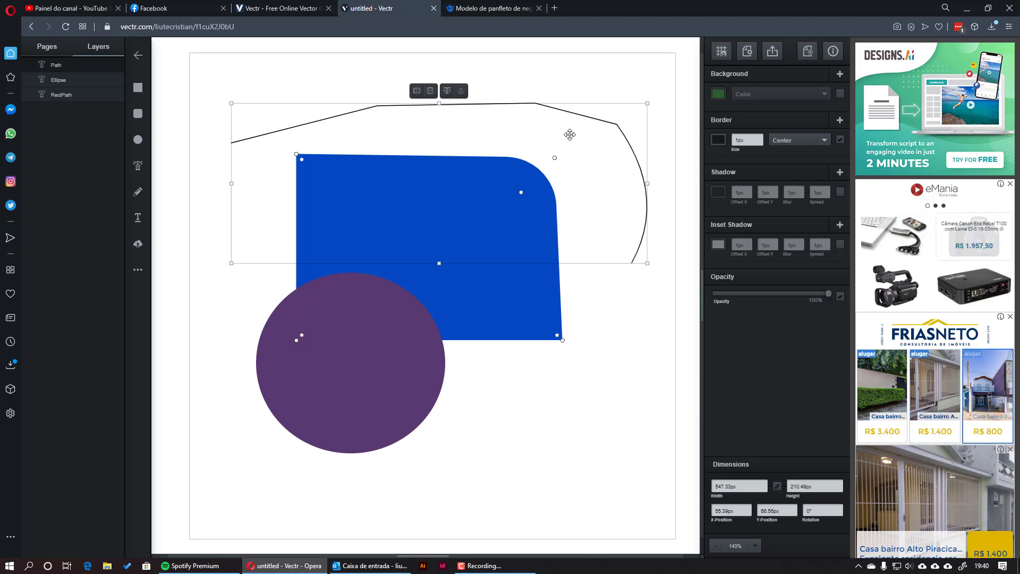
# Step: Edit the open path's points to smooth its right-hand corner with curve handles, trying an inward bend before rounding it gently
pyautogui.doubleClick(614, 125)
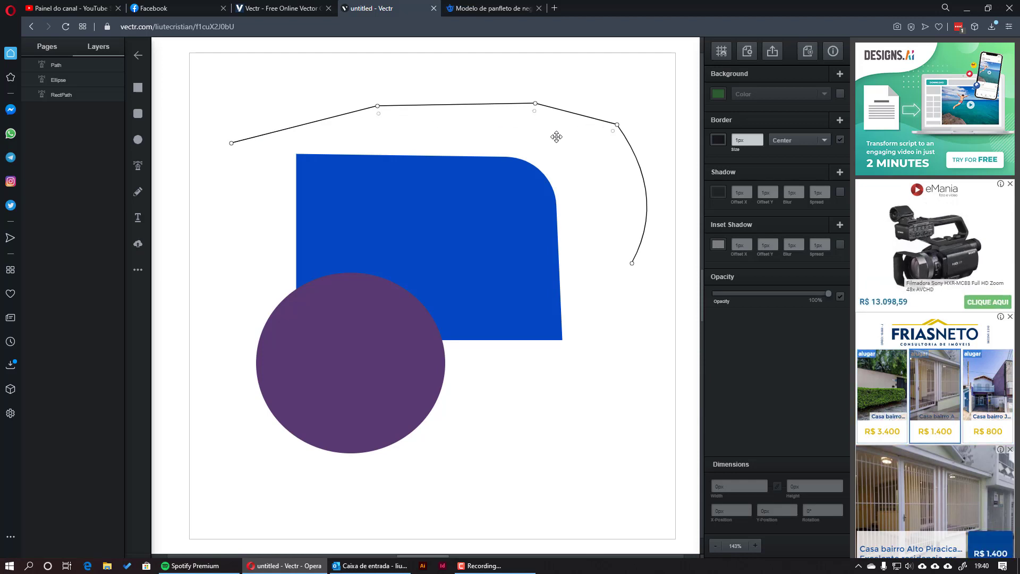
pyautogui.click(617, 124)
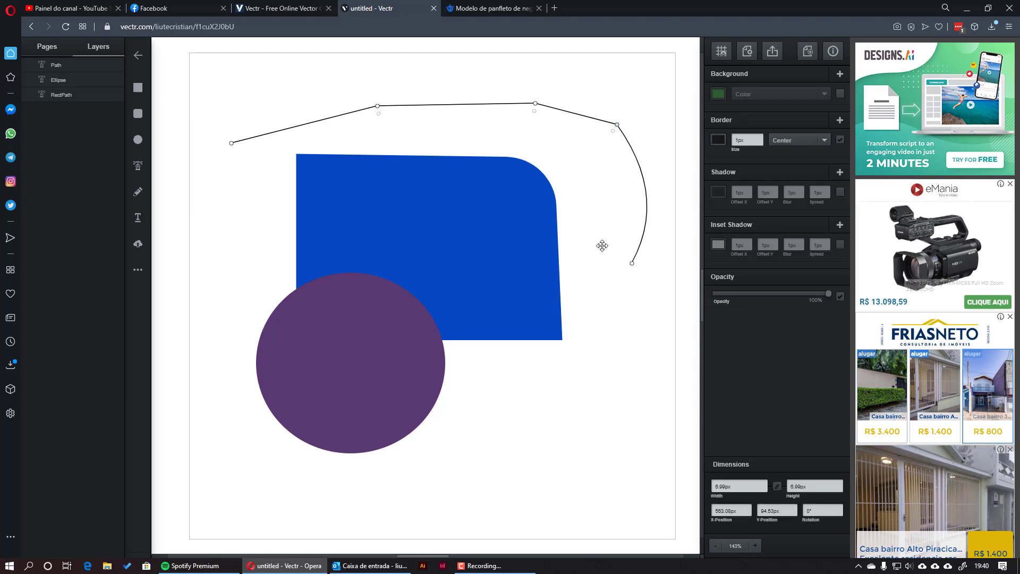
pyautogui.doubleClick(617, 126)
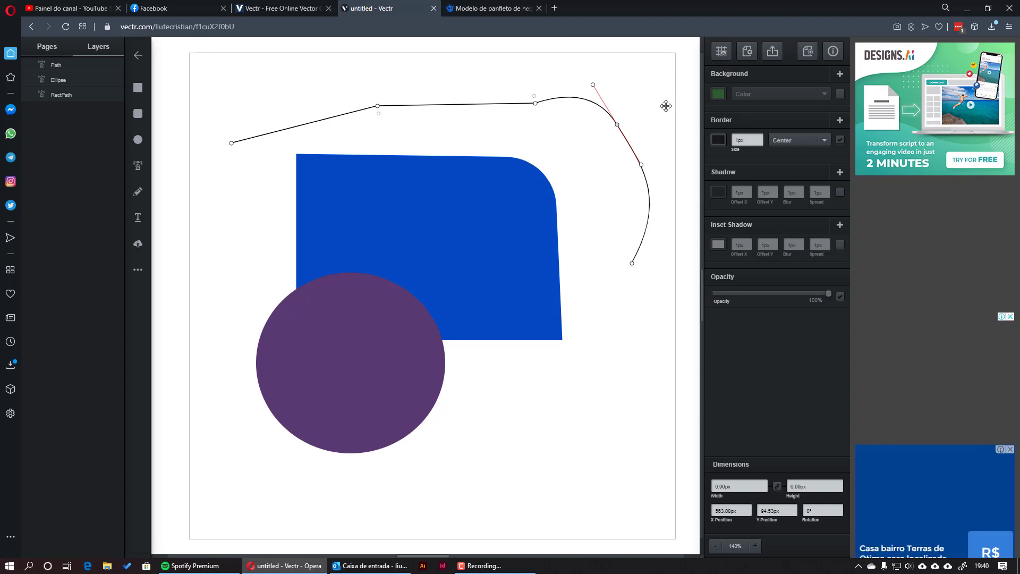
pyautogui.moveTo(593, 85)
pyautogui.mouseDown()
pyautogui.moveTo(589, 99)
pyautogui.moveTo(608, 69)
pyautogui.moveTo(597, 107)
pyautogui.moveTo(614, 91)
pyautogui.moveTo(592, 133)
pyautogui.moveTo(611, 97)
pyautogui.moveTo(601, 126)
pyautogui.moveTo(604, 98)
pyautogui.moveTo(591, 98)
pyautogui.mouseUp()
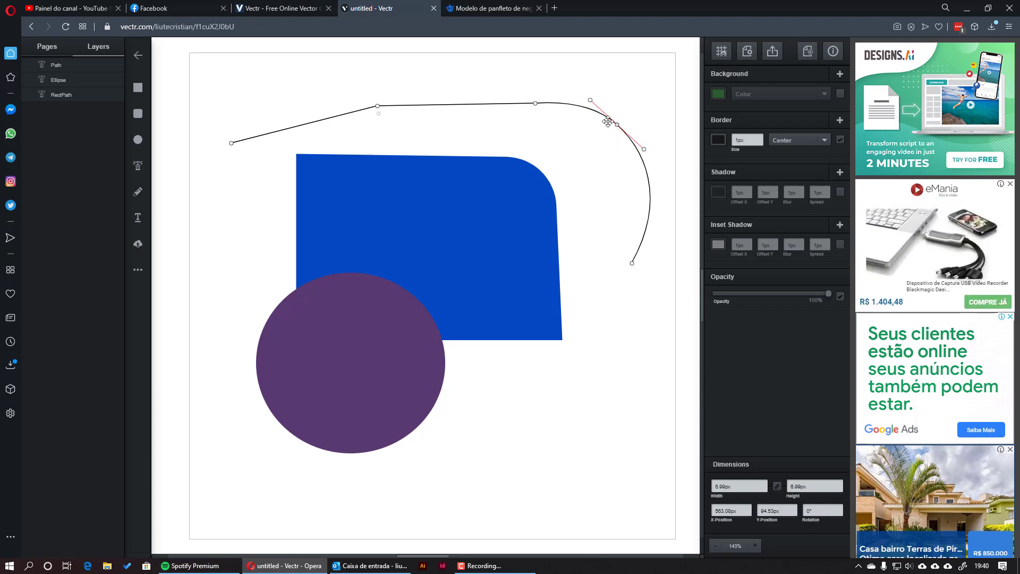
pyautogui.moveTo(584, 122); pyautogui.dragTo(563, 139)
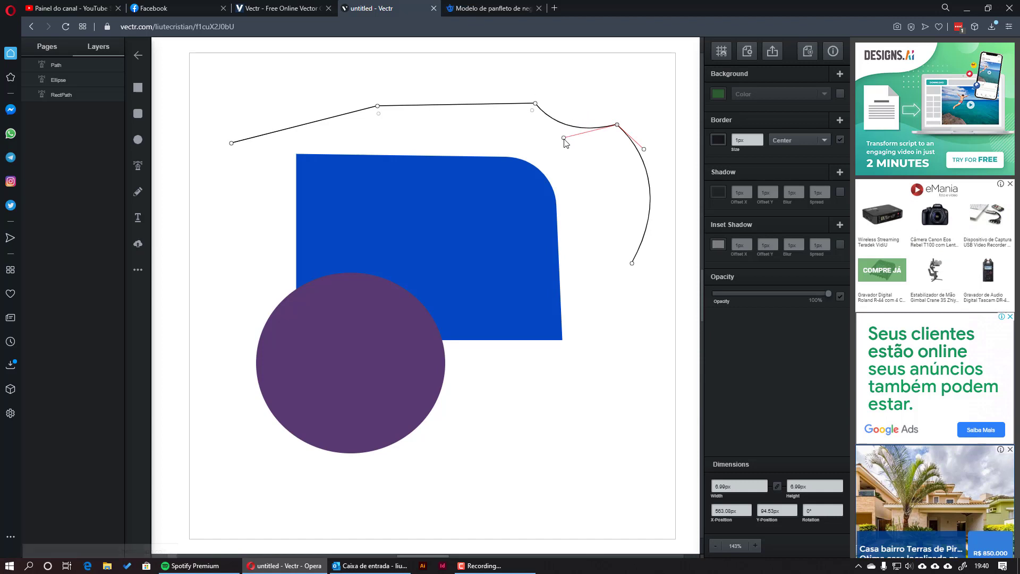
pyautogui.moveTo(640, 153)
pyautogui.mouseDown()
pyautogui.moveTo(630, 159)
pyautogui.moveTo(657, 134)
pyautogui.moveTo(632, 164)
pyautogui.moveTo(631, 110)
pyautogui.moveTo(651, 137)
pyautogui.moveTo(644, 155)
pyautogui.moveTo(635, 134)
pyautogui.moveTo(641, 152)
pyautogui.moveTo(635, 143)
pyautogui.mouseUp()
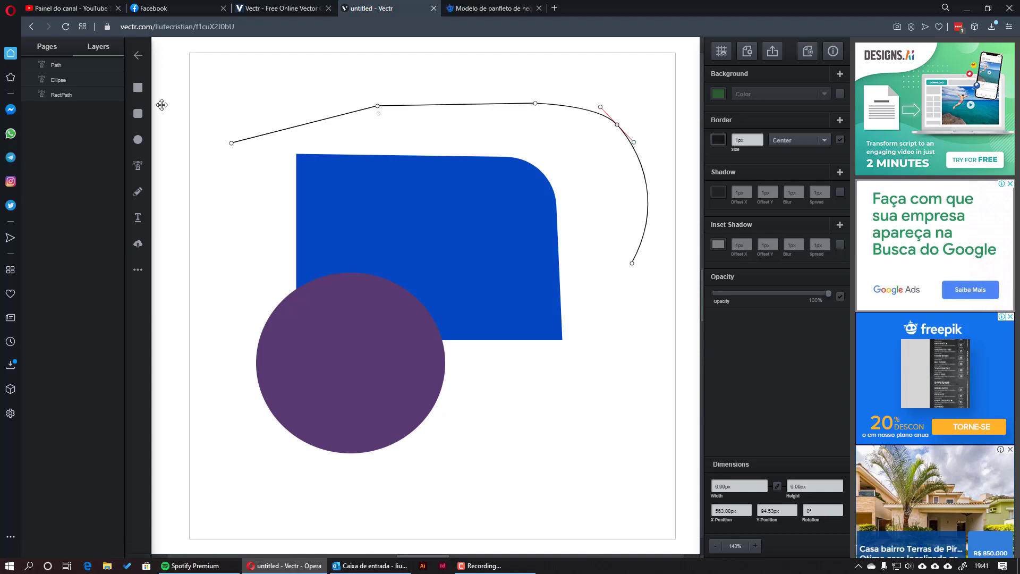
# Step: Delete the path, ellipse and rectangle together to empty the page
pyautogui.click(256, 85)
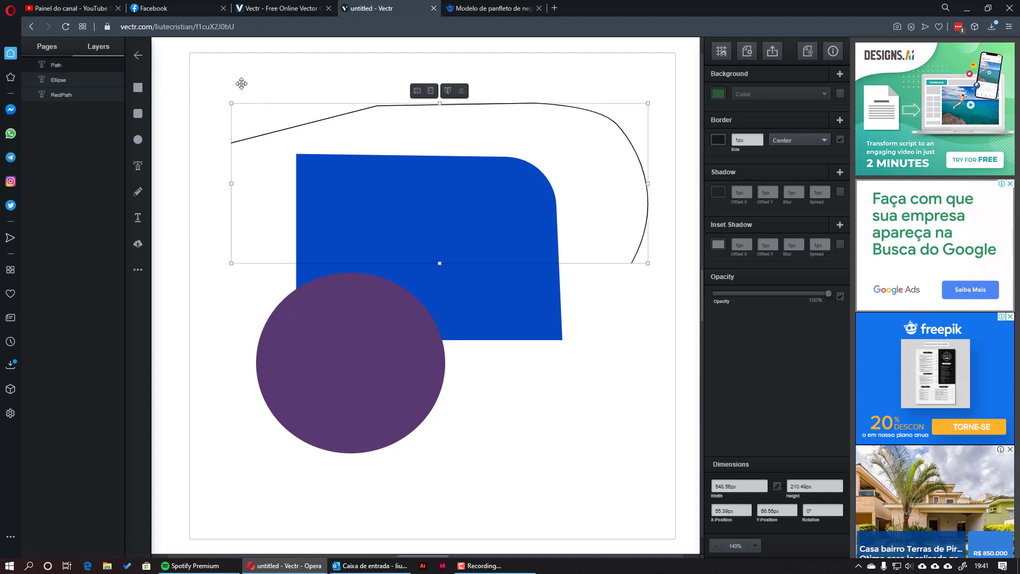
pyautogui.moveTo(203, 70); pyautogui.dragTo(664, 488)
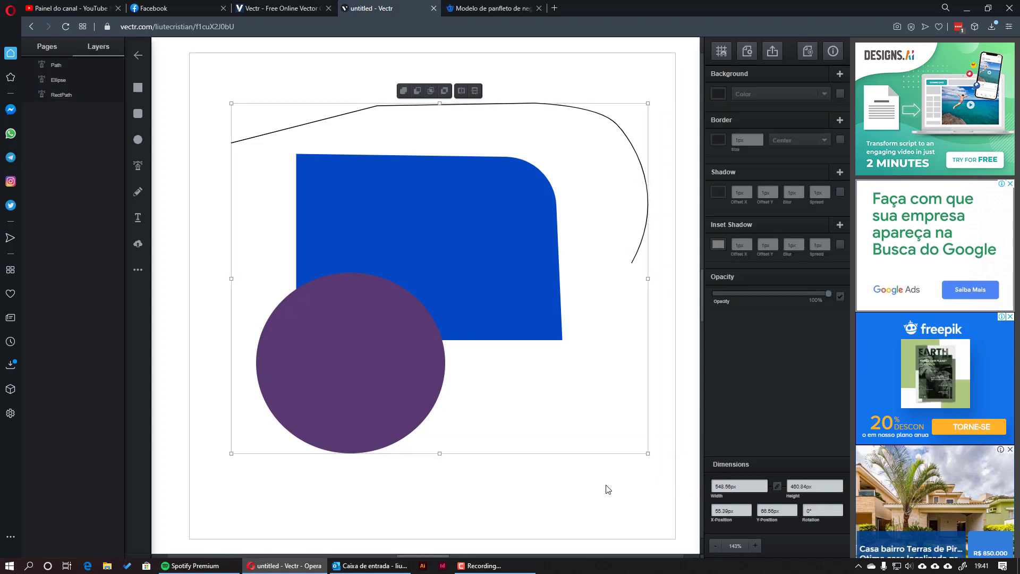
pyautogui.press('Delete')
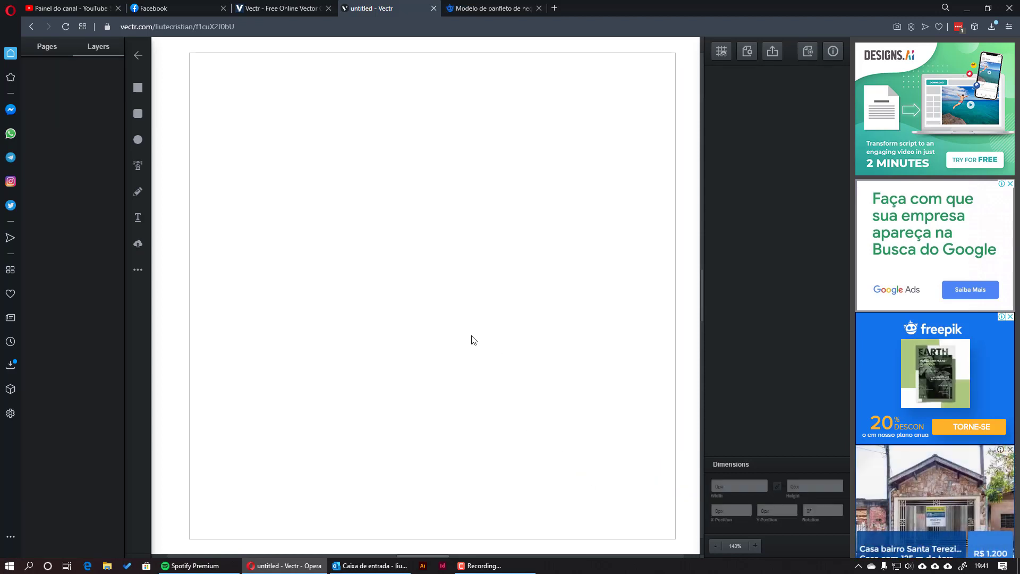
# Step: Draw a wavy freehand line about 285 × 50 px in the upper part of the page with the Pencil tool
pyautogui.moveTo(486, 251); pyautogui.dragTo(475, 250)
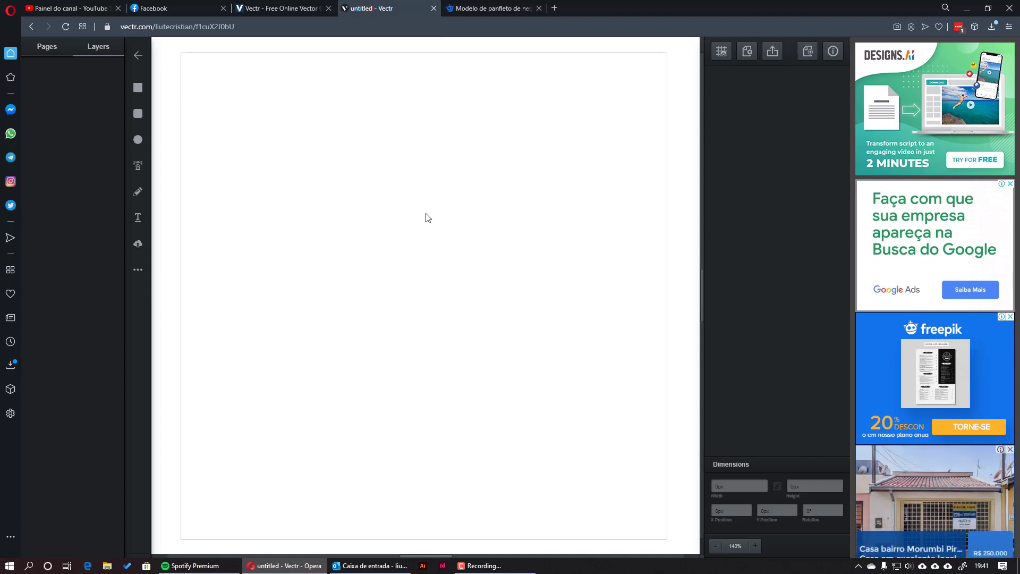
pyautogui.click(137, 191)
pyautogui.moveTo(276, 140); pyautogui.dragTo(493, 102)
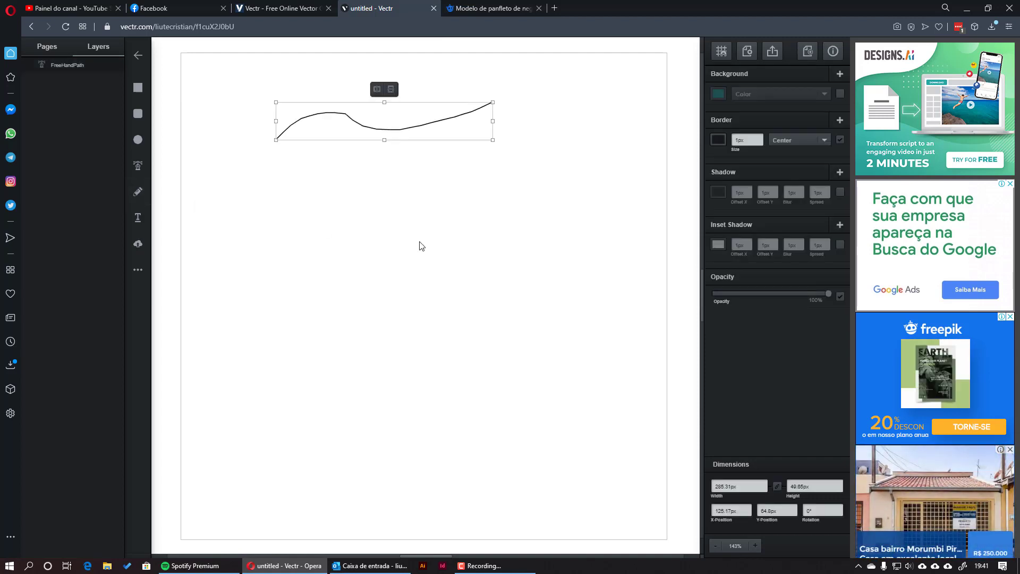
# Step: Add the text "as;ljdklfajsd l;fjka;lsd kfja;" below the freehand line
pyautogui.click(138, 217)
pyautogui.click(292, 187)
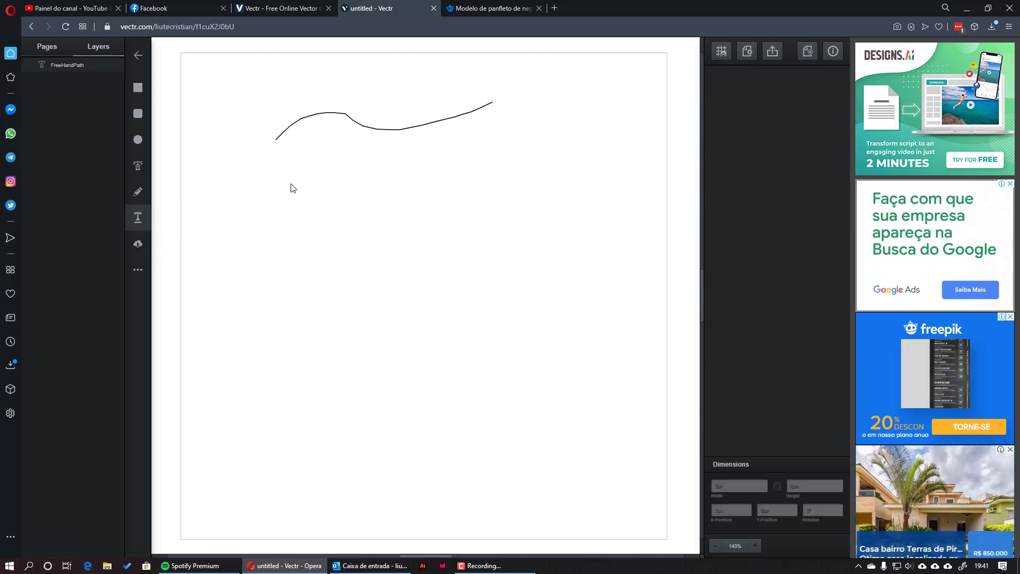
pyautogui.write('a')
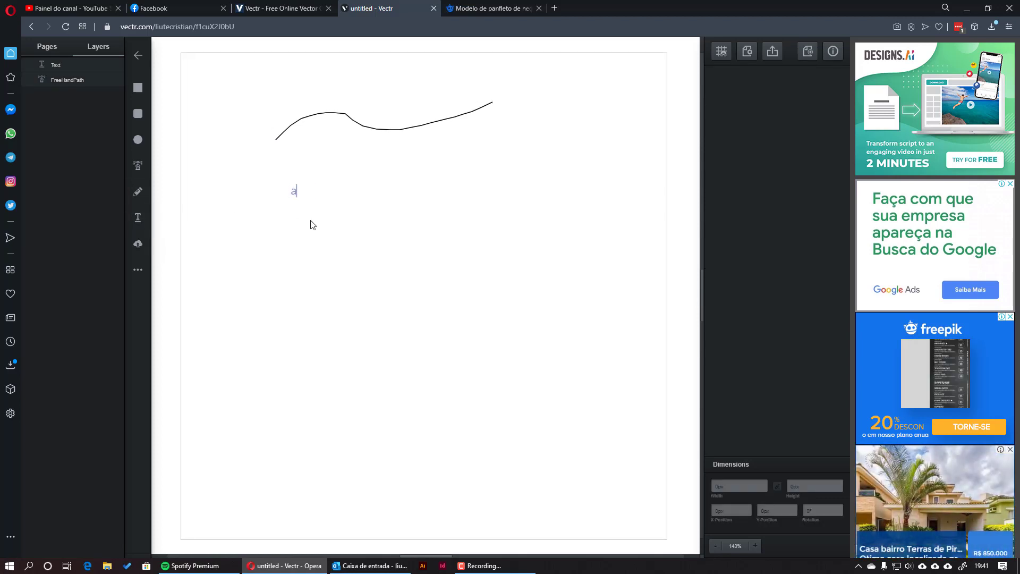
pyautogui.write('s;ljdklfajsd l;fjka;lsd kfja;')
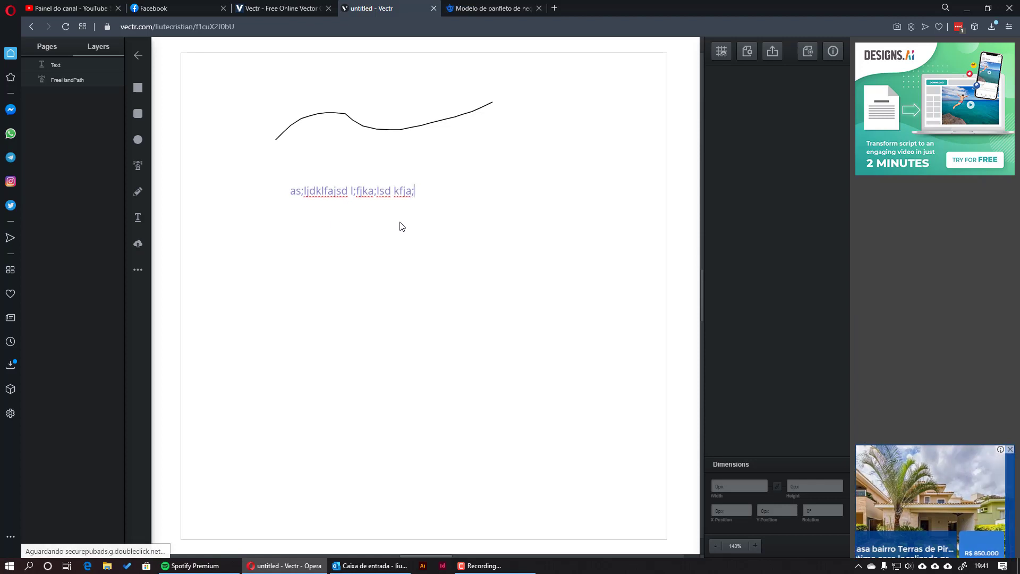
# Step: Select the text and look through the available font families and style variants
pyautogui.click(401, 191)
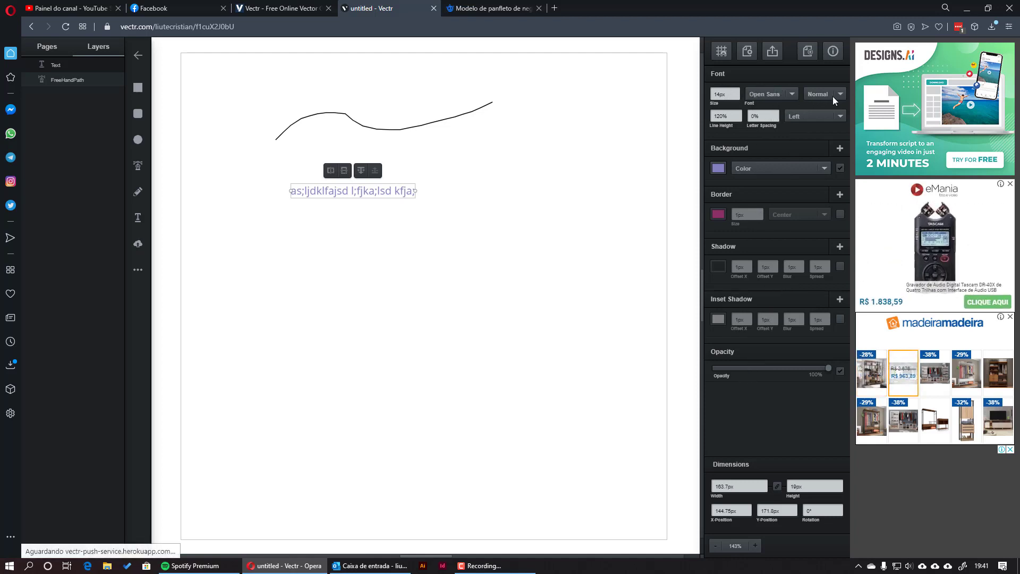
pyautogui.click(795, 97)
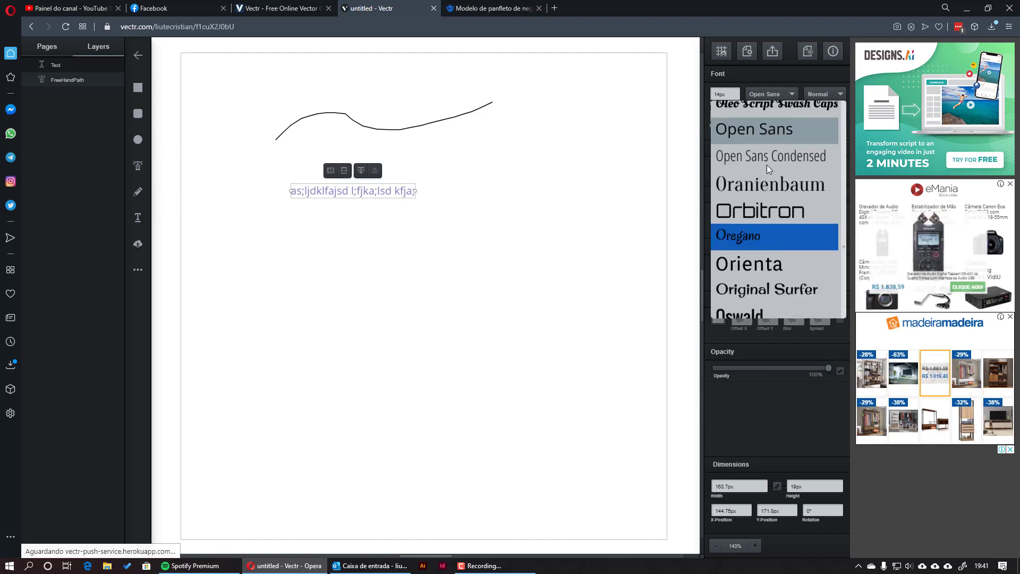
pyautogui.click(841, 93)
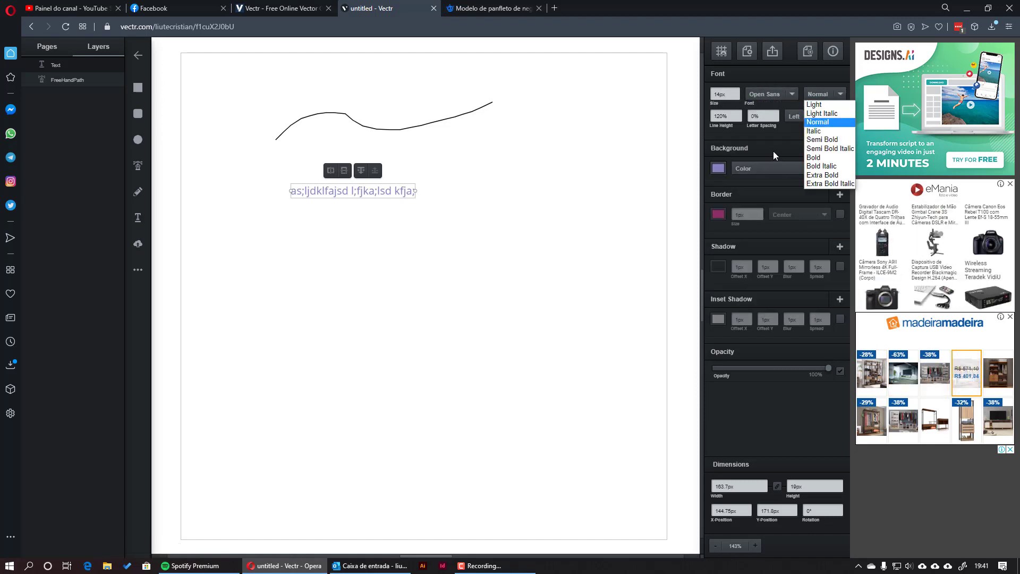
# Step: Change the text's fill colour to dark red
pyautogui.click(720, 167)
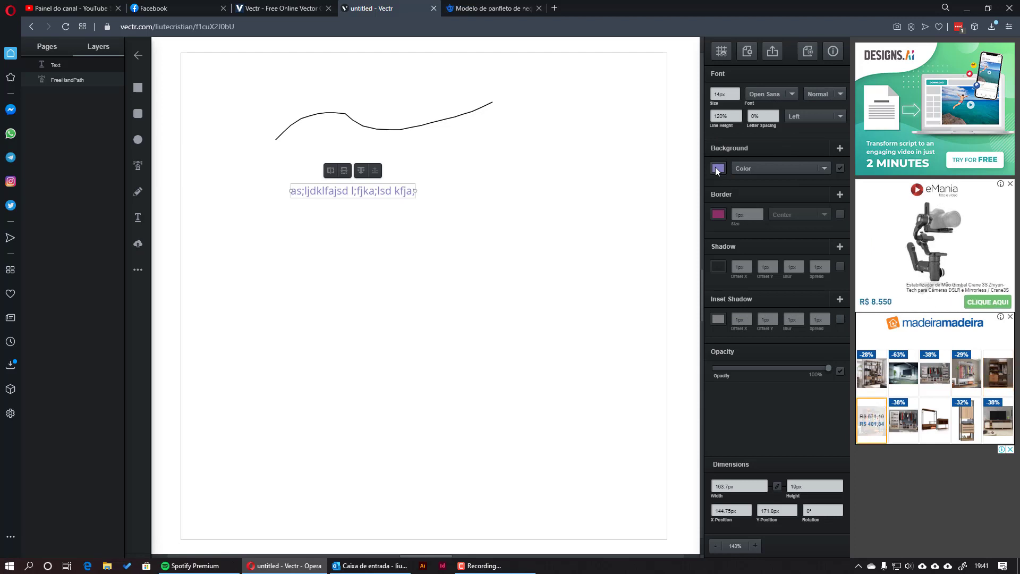
pyautogui.click(718, 169)
pyautogui.click(646, 128)
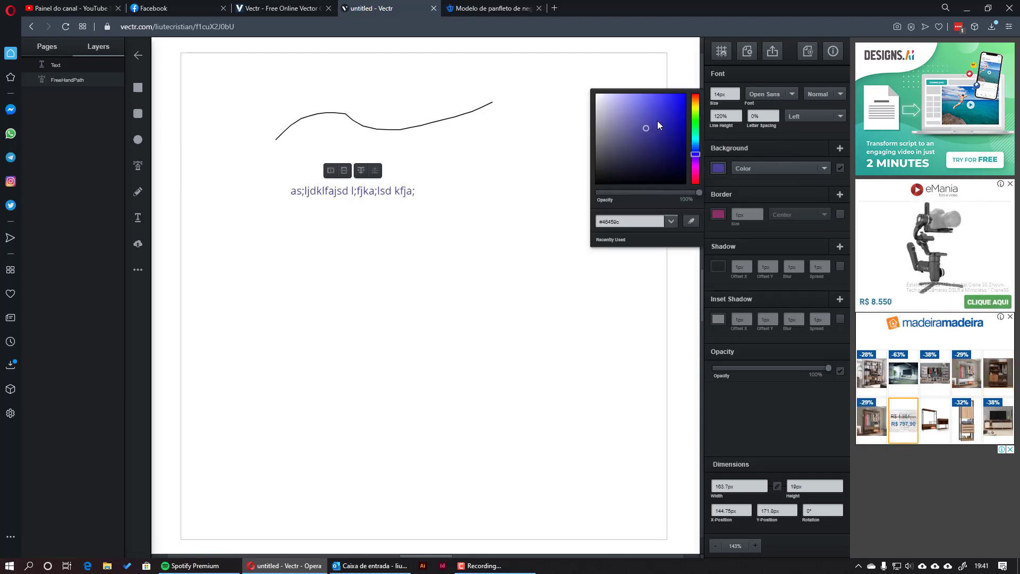
pyautogui.moveTo(697, 134); pyautogui.dragTo(697, 92)
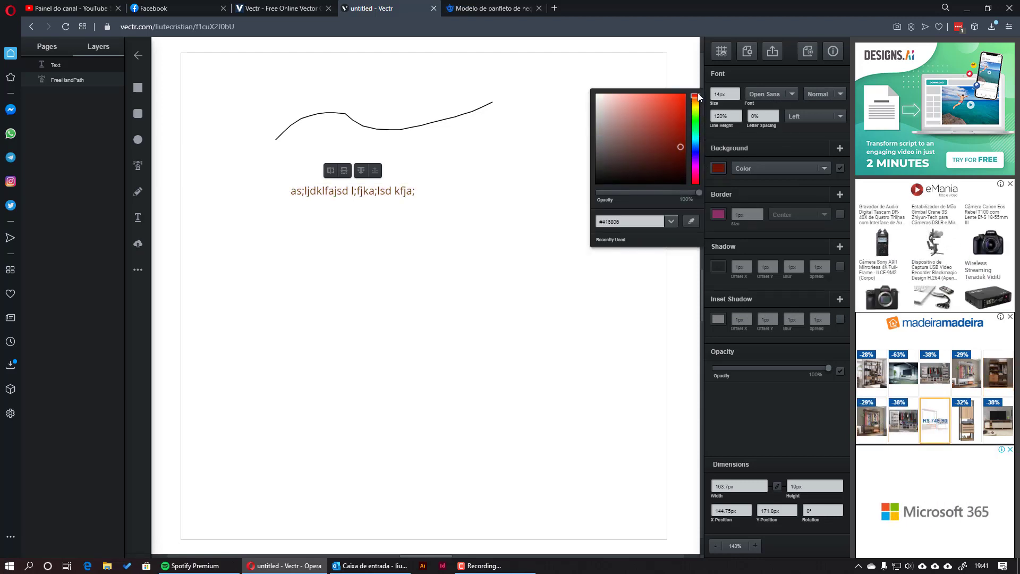
pyautogui.click(778, 141)
# Step: Give the text a border in a dark muted pink and set the border size to 0 px
pyautogui.click(718, 214)
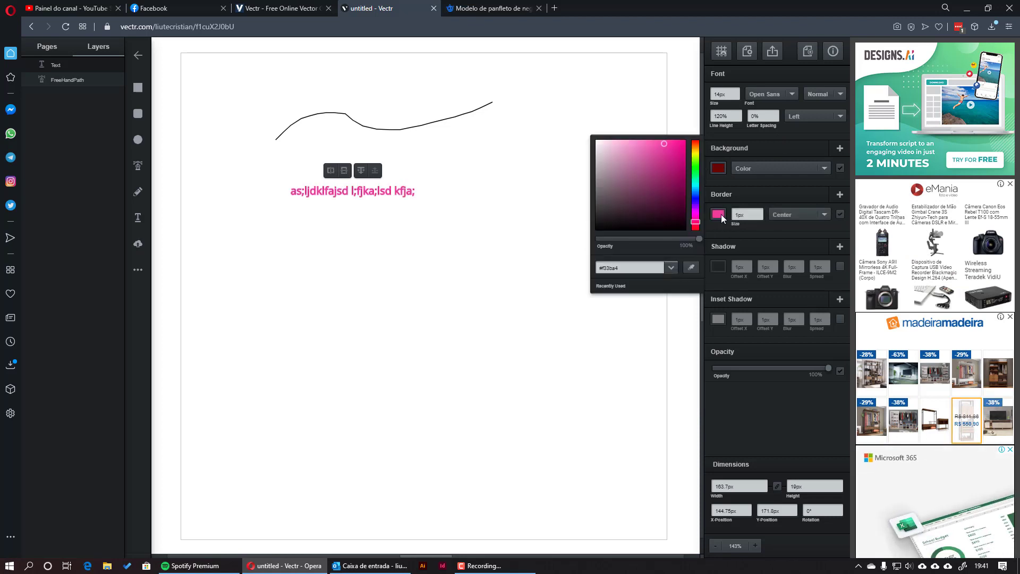
pyautogui.click(616, 189)
pyautogui.click(754, 215)
pyautogui.scroll(-1, 754, 215)
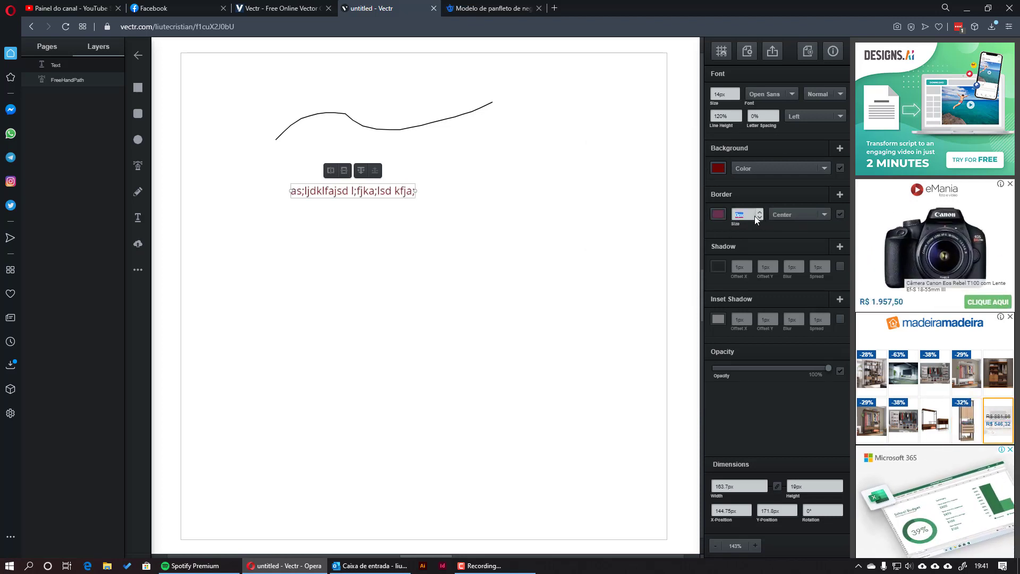
# Step: View the rgba and hex code formats offered for the border colour and leave the text deselected
pyautogui.click(719, 215)
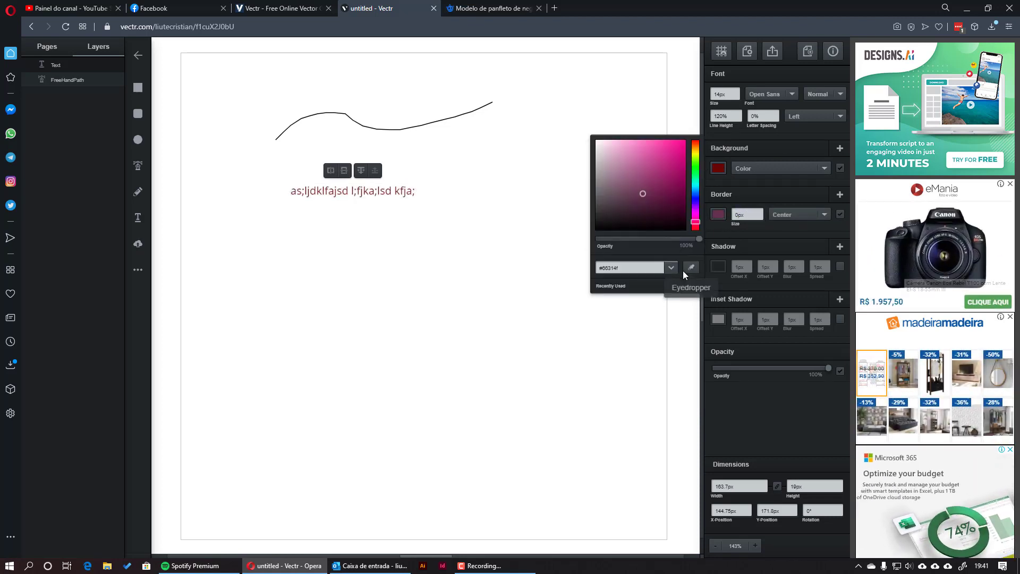
pyautogui.click(671, 268)
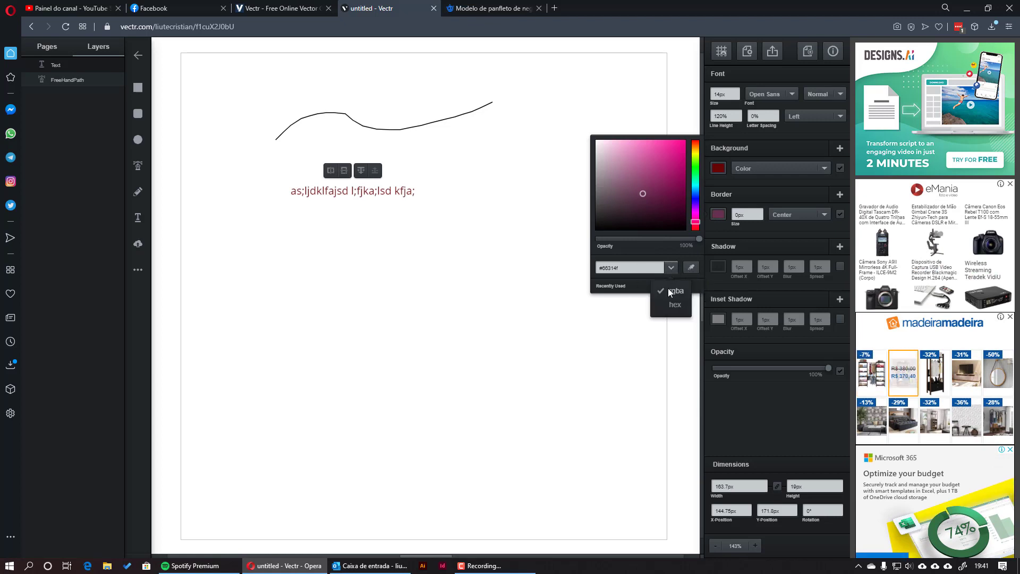
pyautogui.click(749, 216)
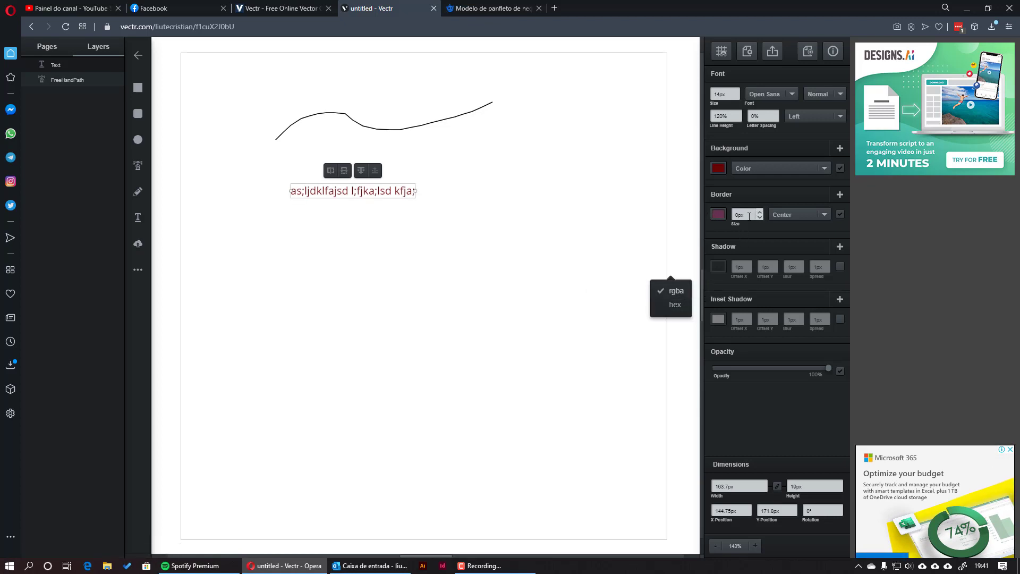
pyautogui.click(706, 230)
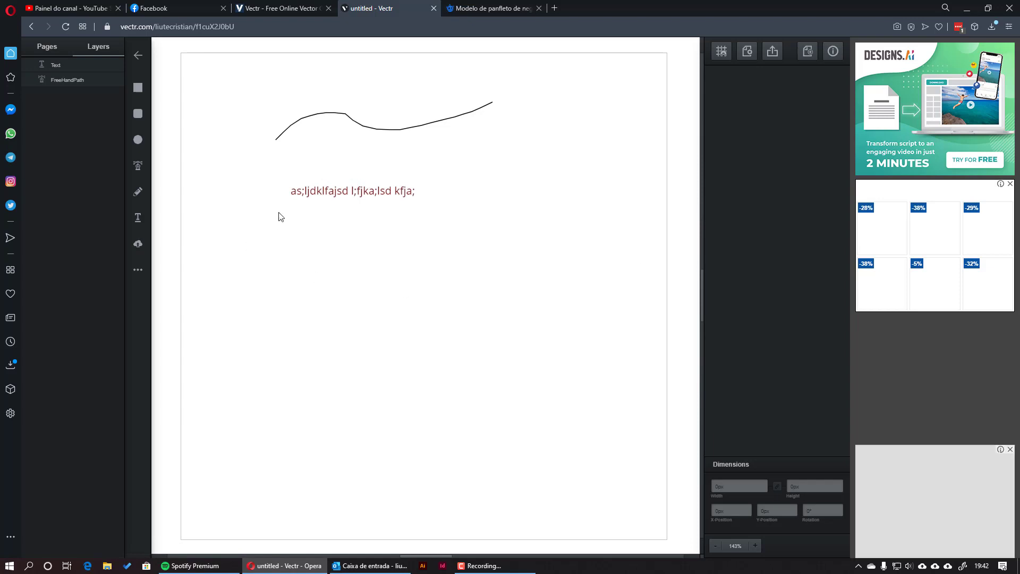
pyautogui.click(343, 189)
pyautogui.click(445, 263)
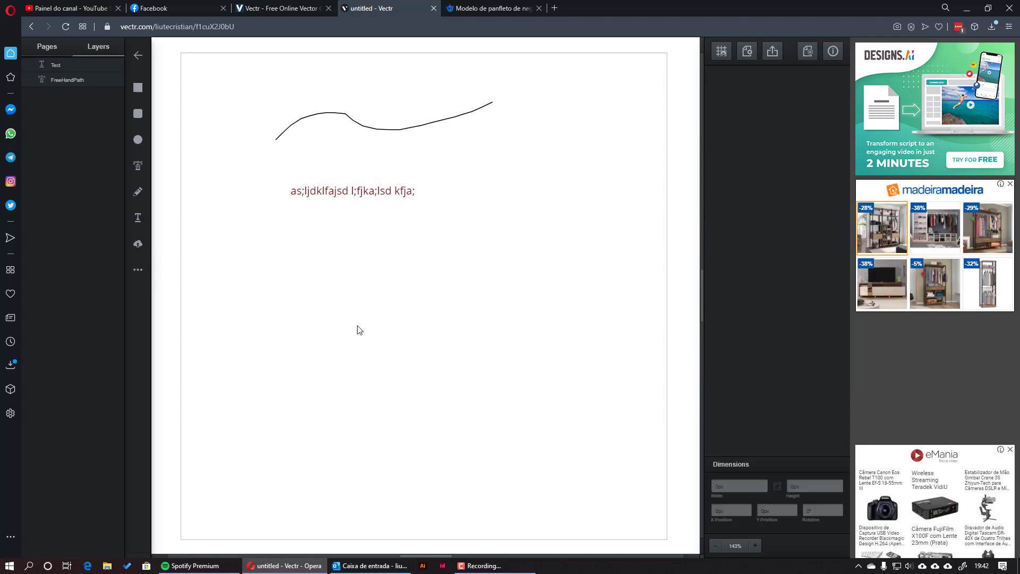
# Step: Show the page settings, then create a new blank file and return to the drawing with the line and text
pyautogui.click(47, 49)
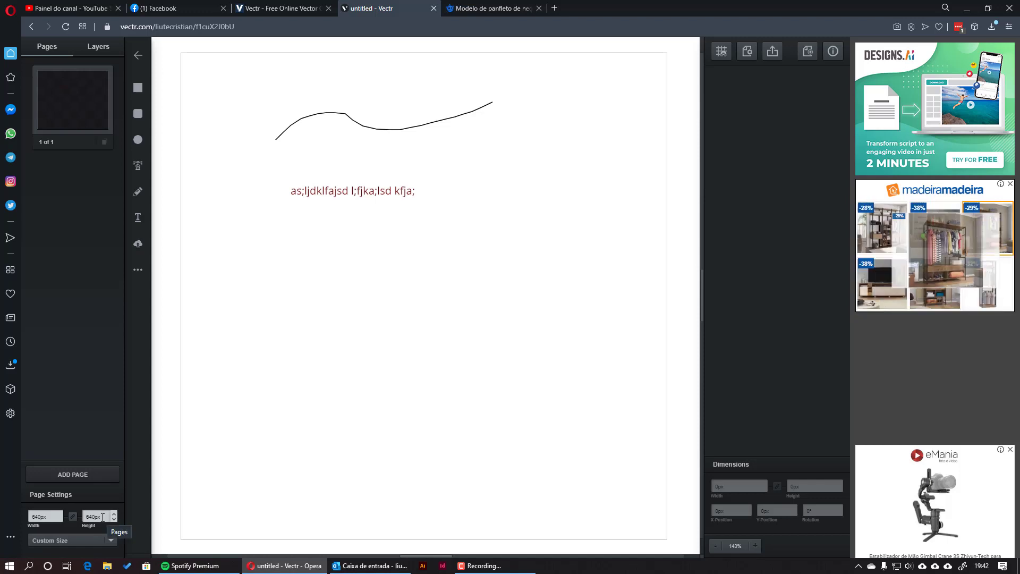
pyautogui.click(807, 51)
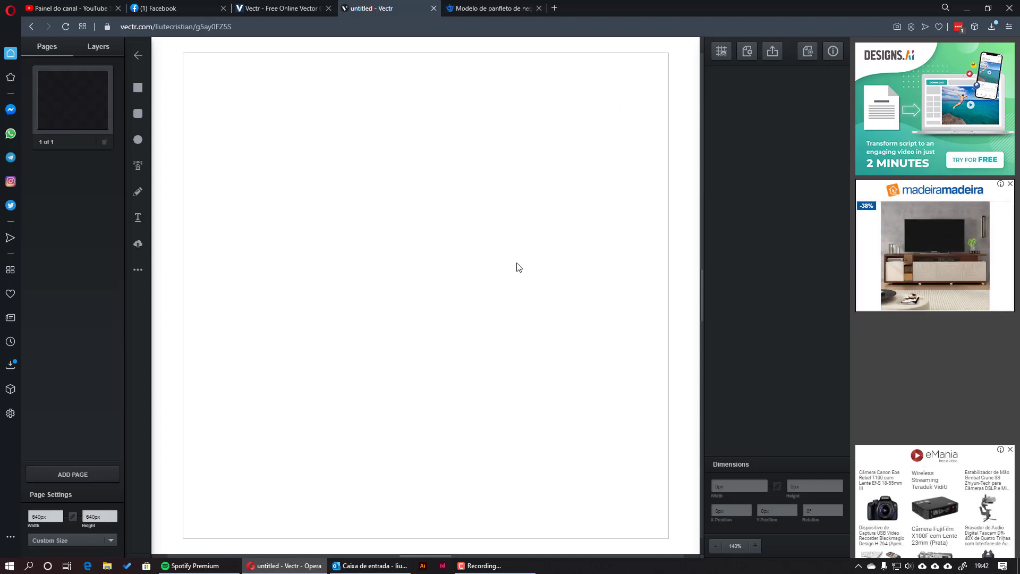
pyautogui.click(31, 27)
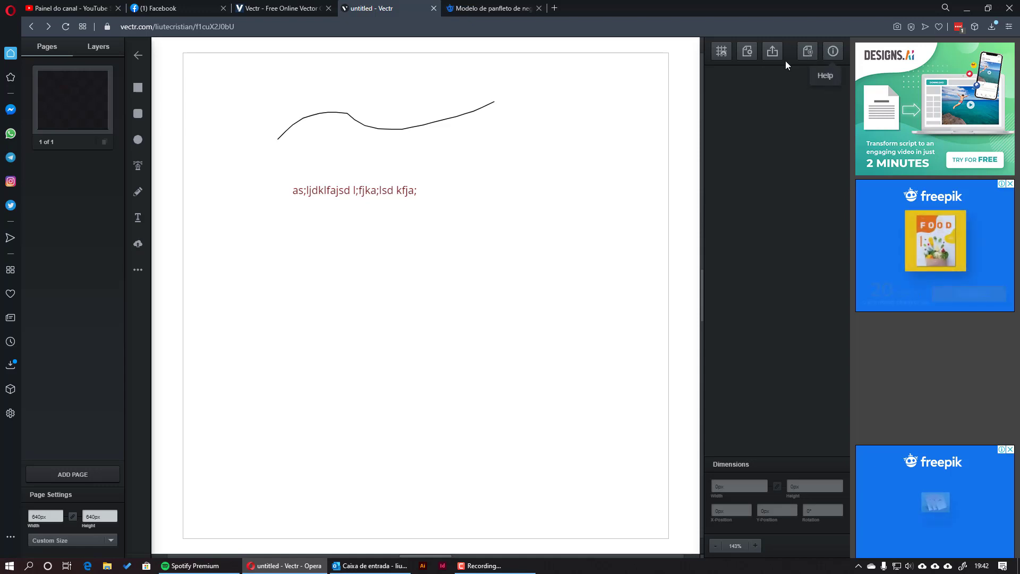
# Step: Switch the document's units to millimetres and back to pixels
pyautogui.click(747, 52)
pyautogui.click(733, 127)
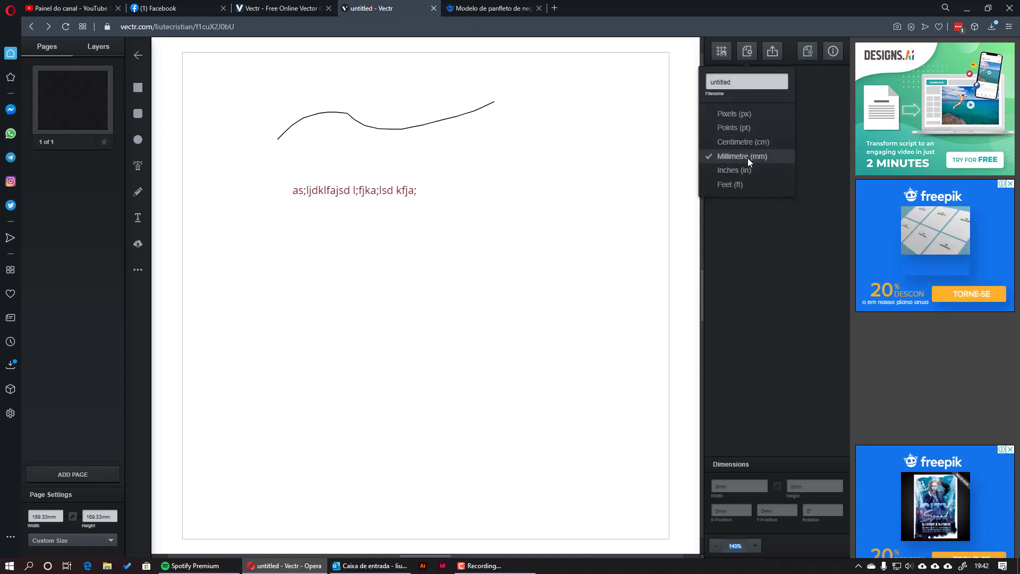
pyautogui.click(746, 157)
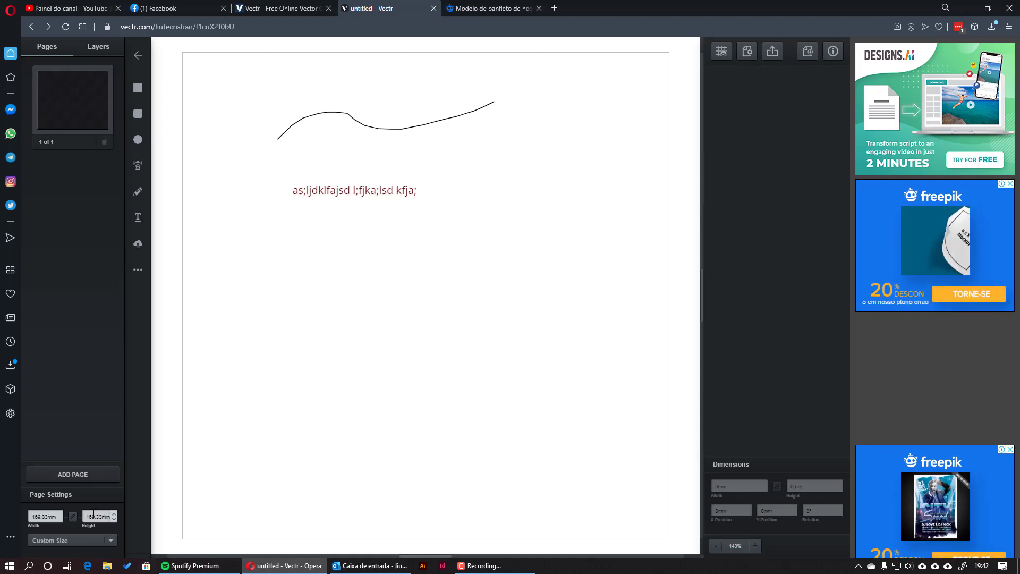
pyautogui.click(750, 53)
pyautogui.click(718, 116)
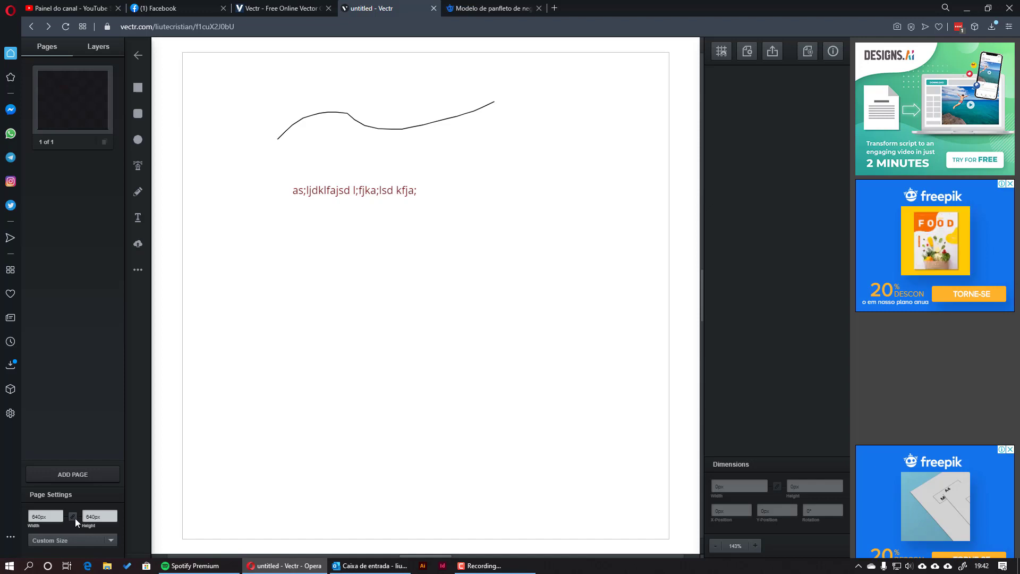
# Step: Reduce the page size to 635 × 635 px, keeping width and height linked
pyautogui.click(60, 519)
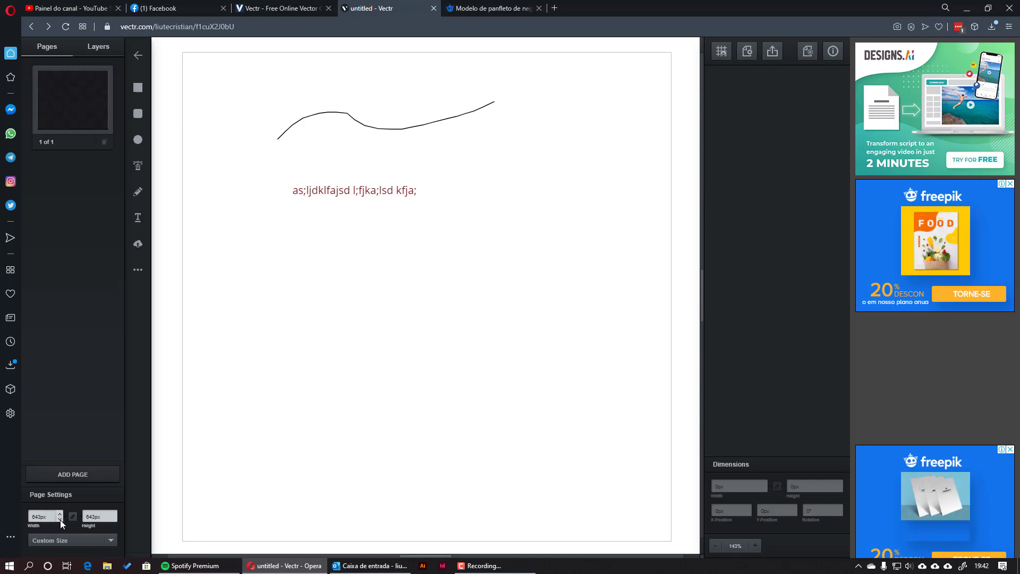
pyautogui.click(59, 519)
pyautogui.click(60, 519)
pyautogui.click(59, 520)
pyautogui.click(60, 520)
pyautogui.click(60, 520)
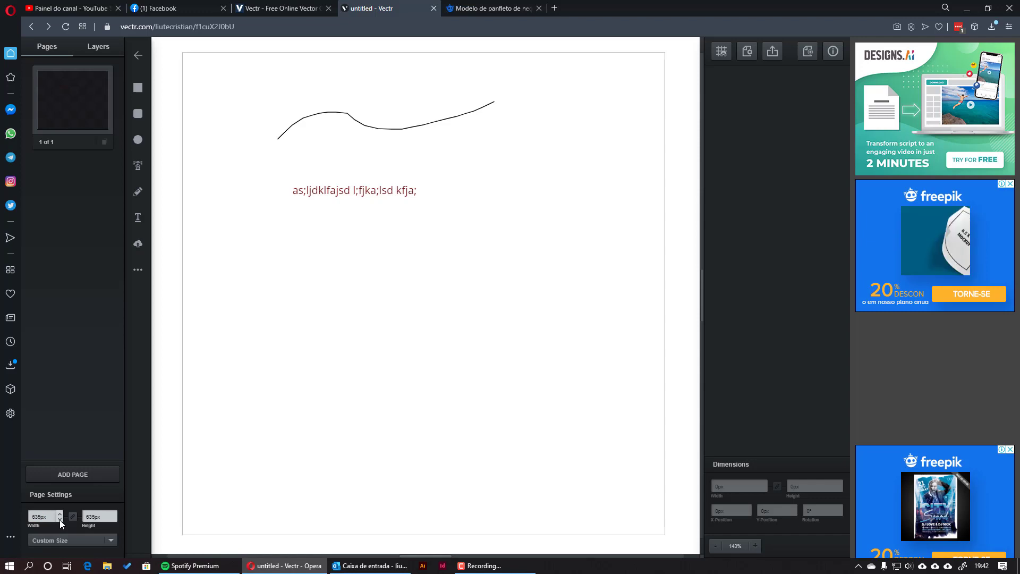
# Step: Try the A0 paper preset and the Medium Rectangle web ad preset as the page size
pyautogui.click(111, 540)
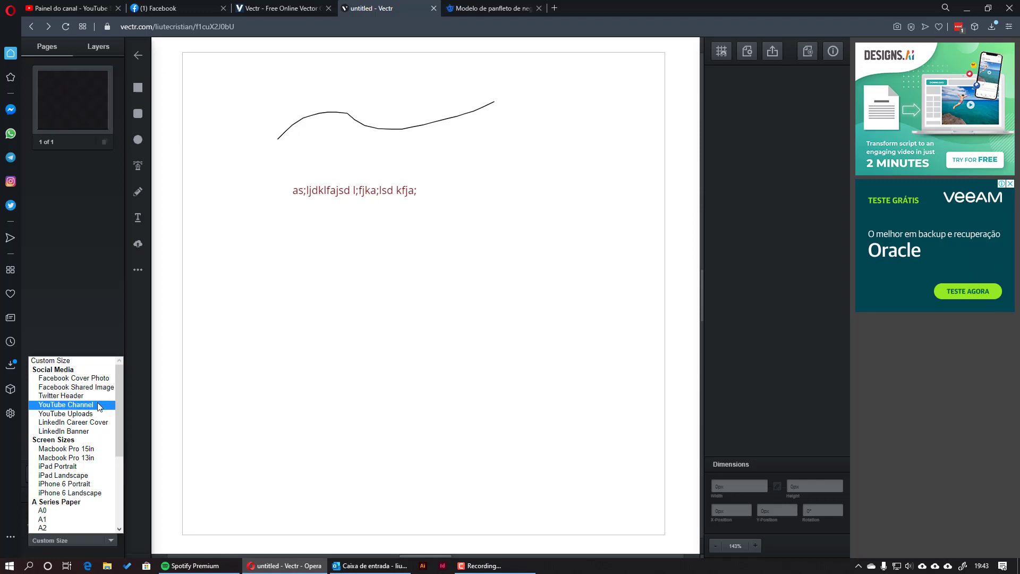
pyautogui.moveTo(120, 401); pyautogui.dragTo(102, 423)
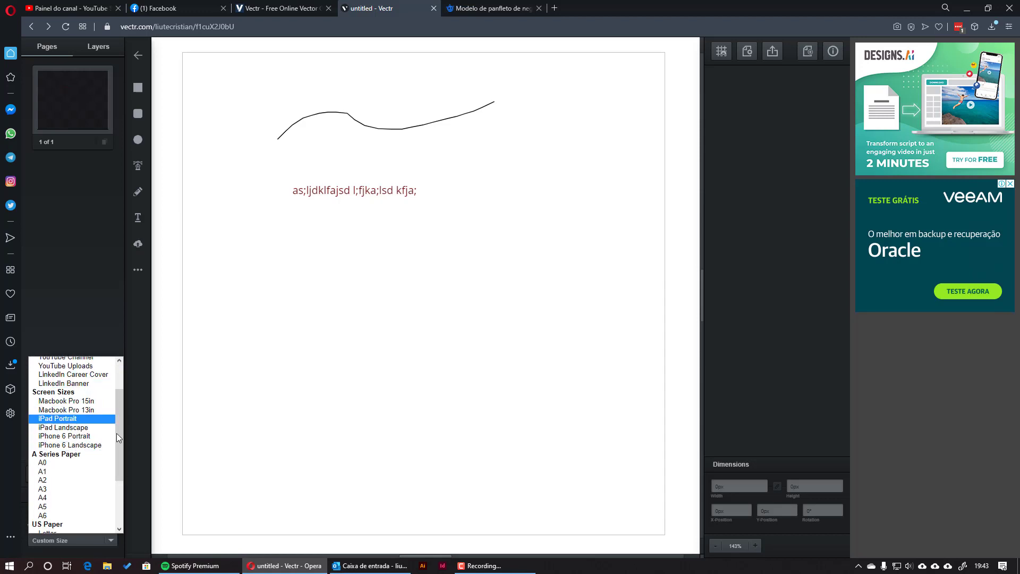
pyautogui.click(46, 462)
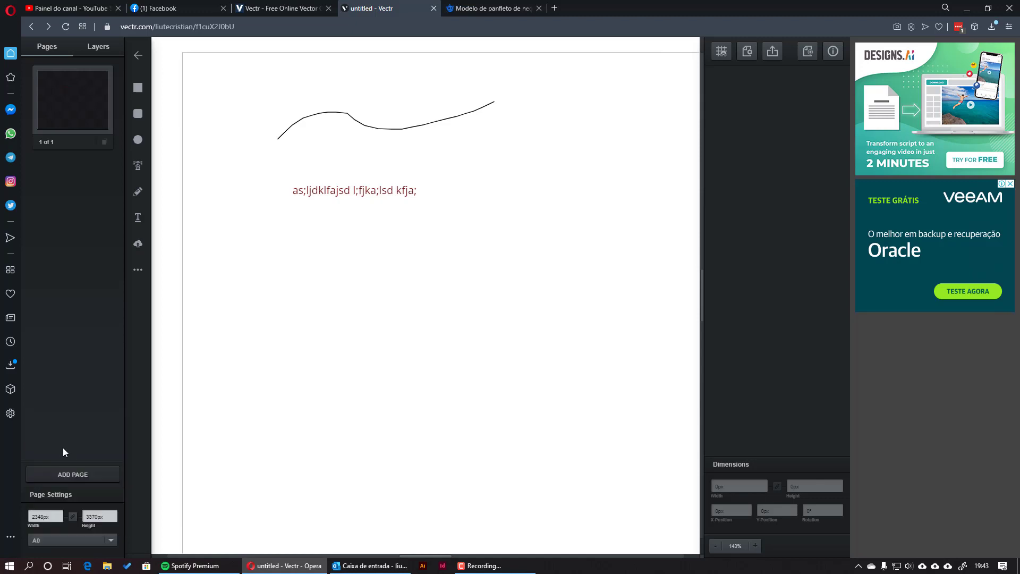
pyautogui.click(62, 536)
pyautogui.moveTo(123, 451); pyautogui.dragTo(117, 500)
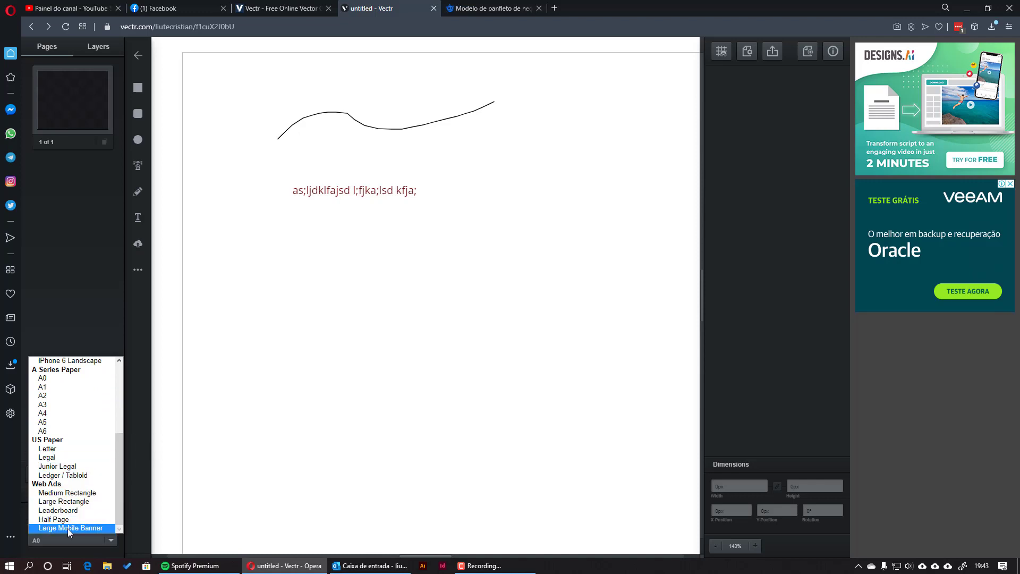
pyautogui.click(62, 493)
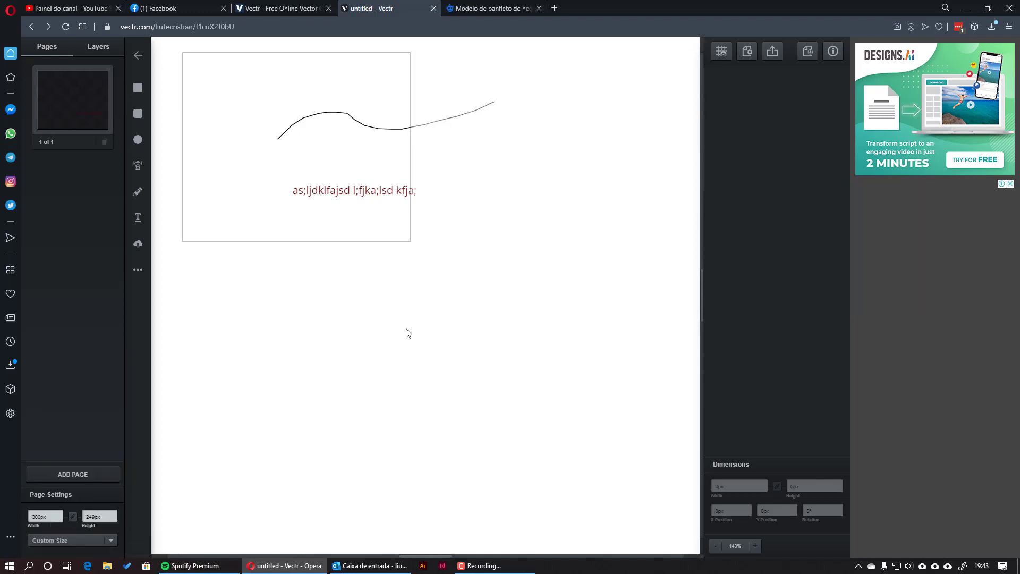
# Step: Set the page size to the A4 preset and show the whole page at 100% zoom
pyautogui.click(91, 538)
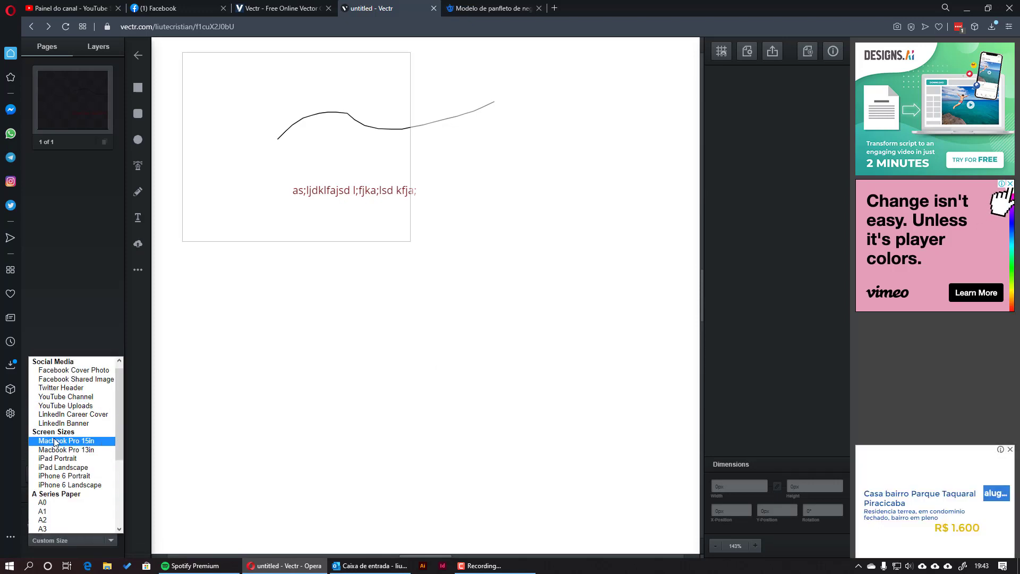
pyautogui.scroll(1, 55, 442)
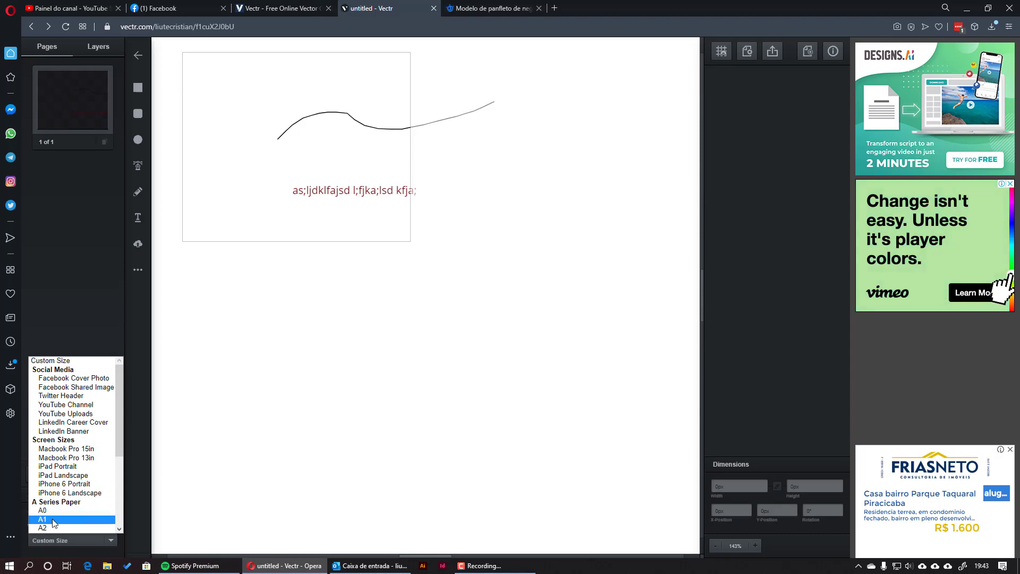
pyautogui.scroll(-3, 53, 522)
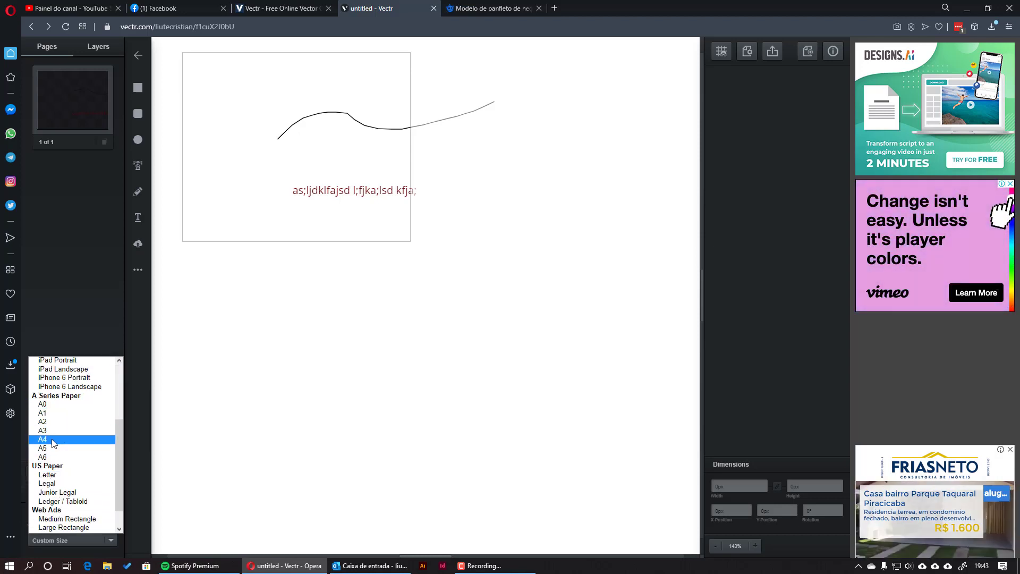
pyautogui.click(53, 443)
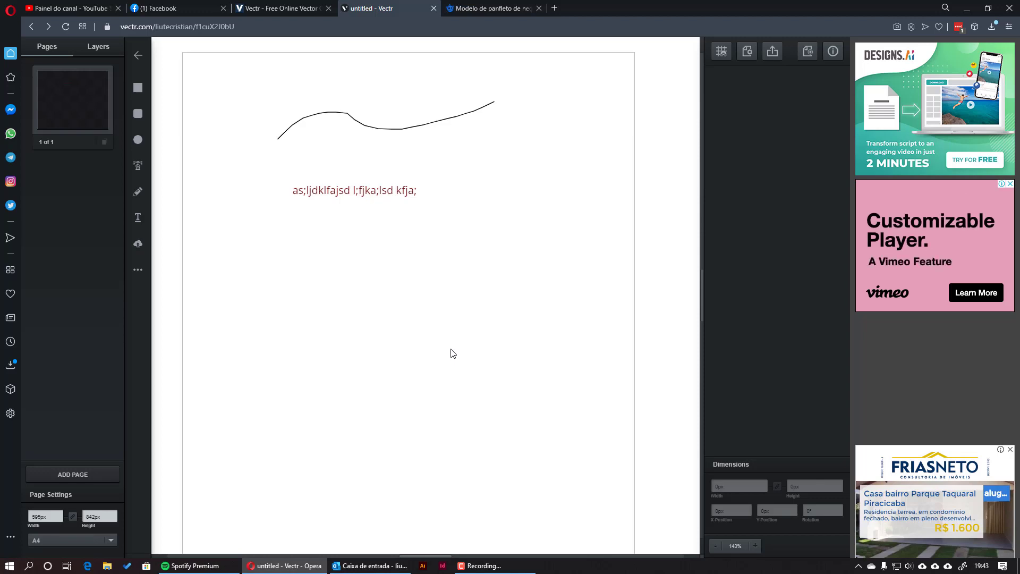
pyautogui.moveTo(391, 311); pyautogui.dragTo(414, 294)
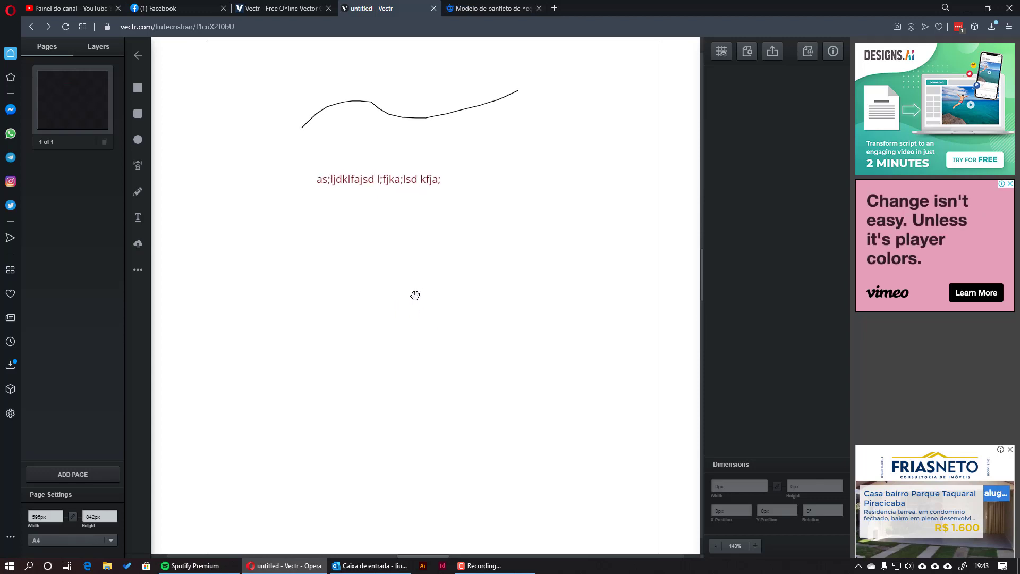
pyautogui.click(715, 546)
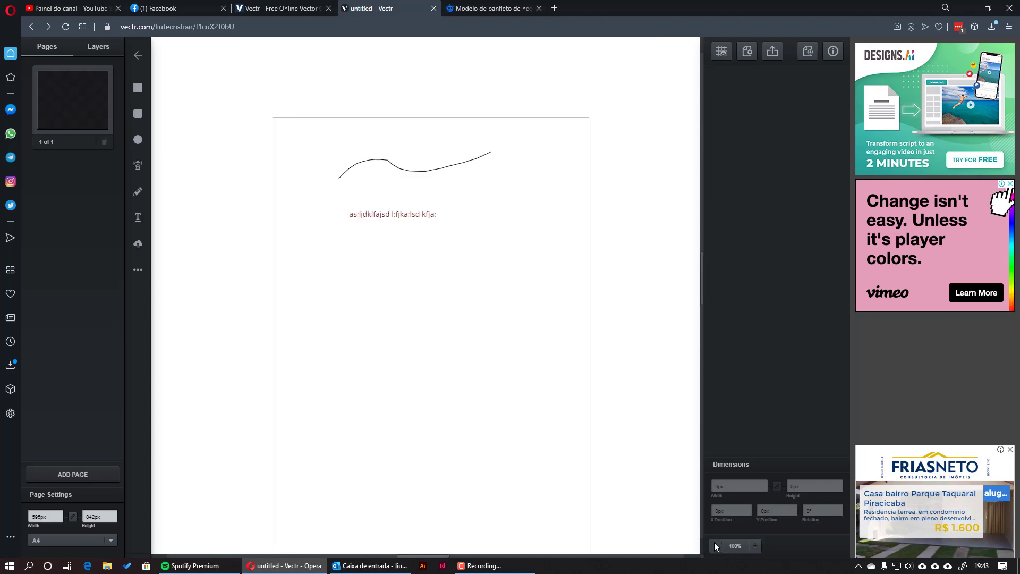
pyautogui.scroll(-1, 494, 348)
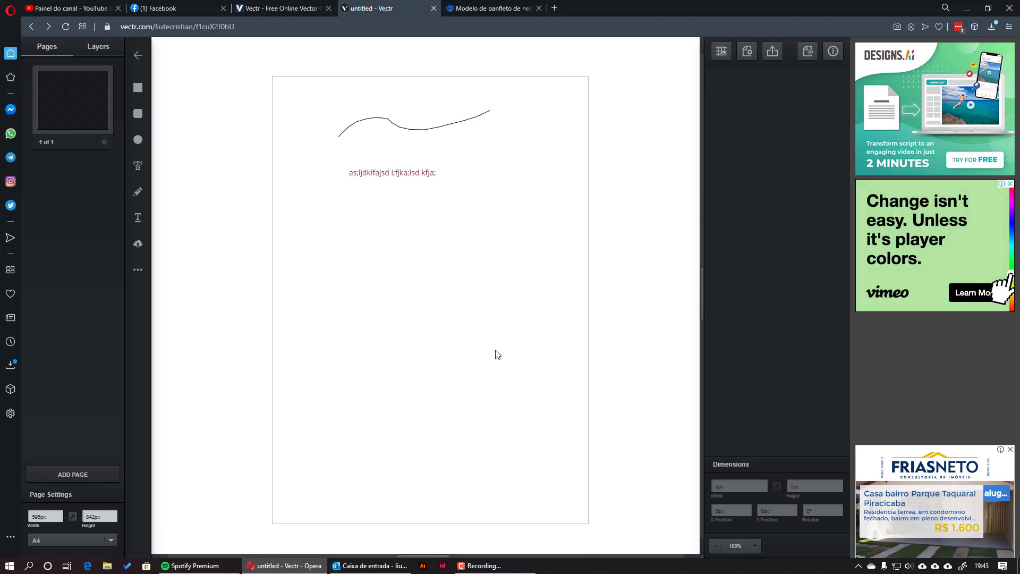
# Step: Show the business flyer template on Freepik and open the Flaticon website in a new browser tab
pyautogui.click(489, 8)
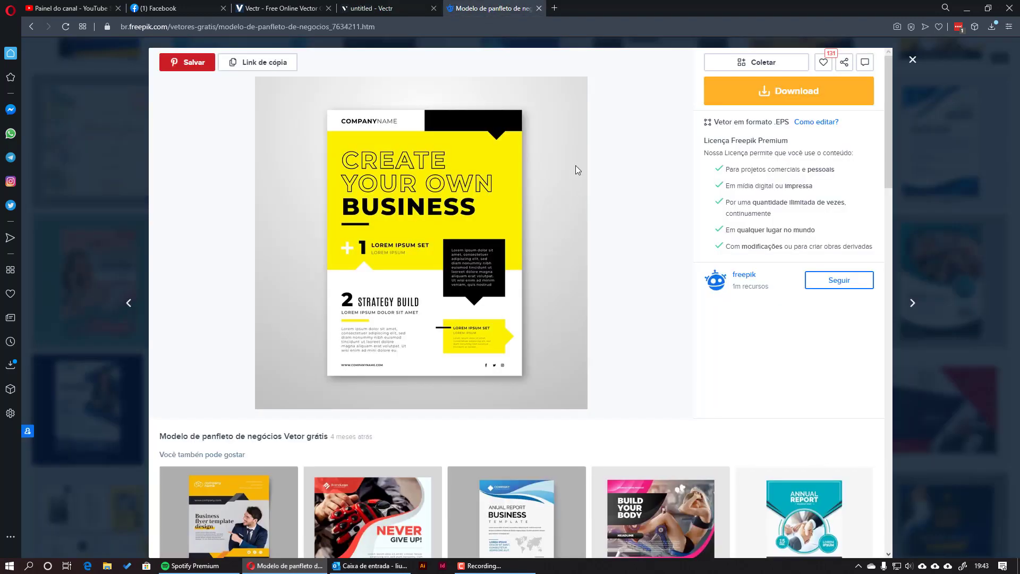
pyautogui.click(554, 9)
pyautogui.write('flati')
pyautogui.press('Return')
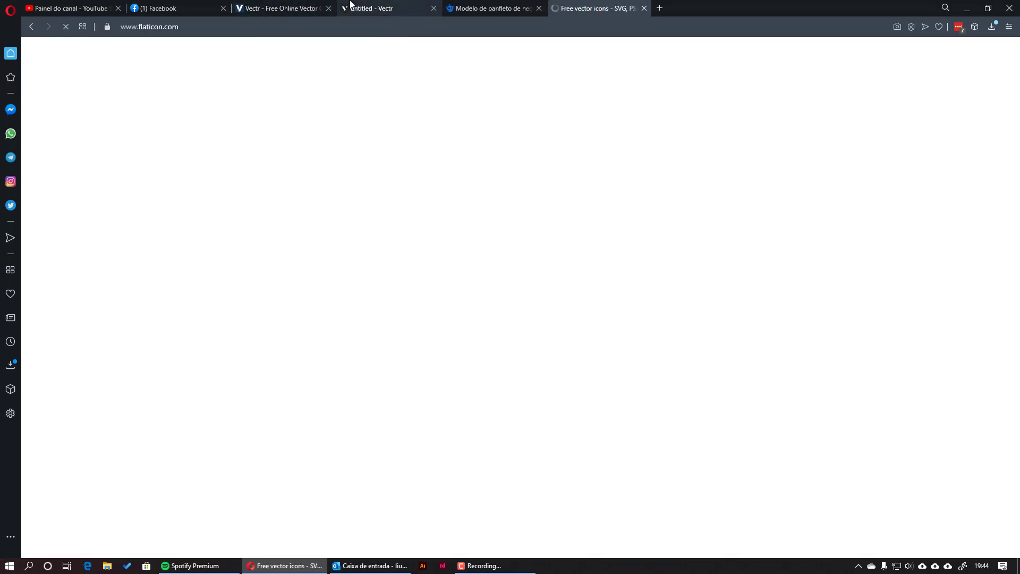
# Step: Return to the Vectr drawing and delete the curved line and the text from the page
pyautogui.click(372, 11)
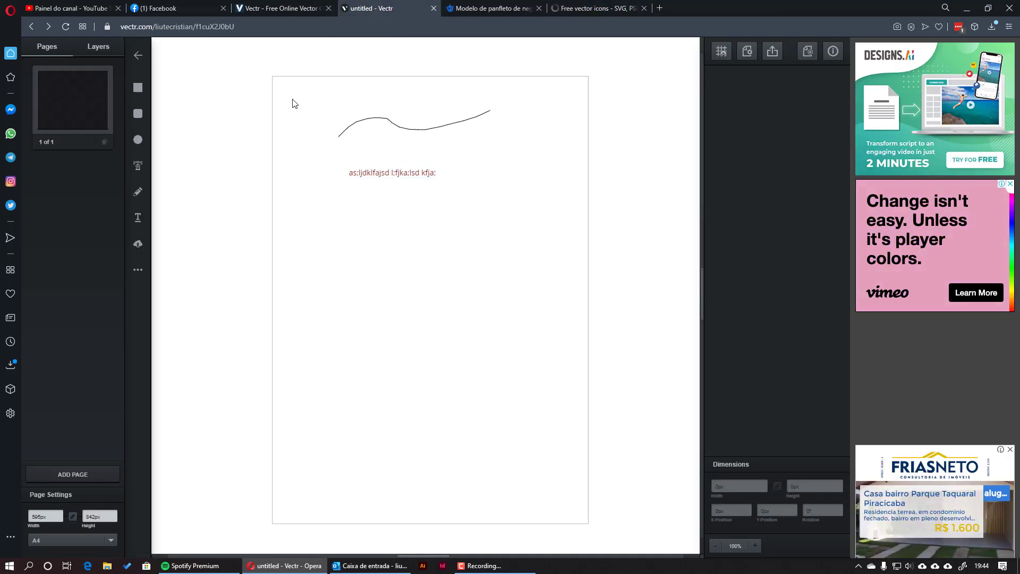
pyautogui.moveTo(290, 97); pyautogui.dragTo(572, 243)
pyautogui.press('Delete')
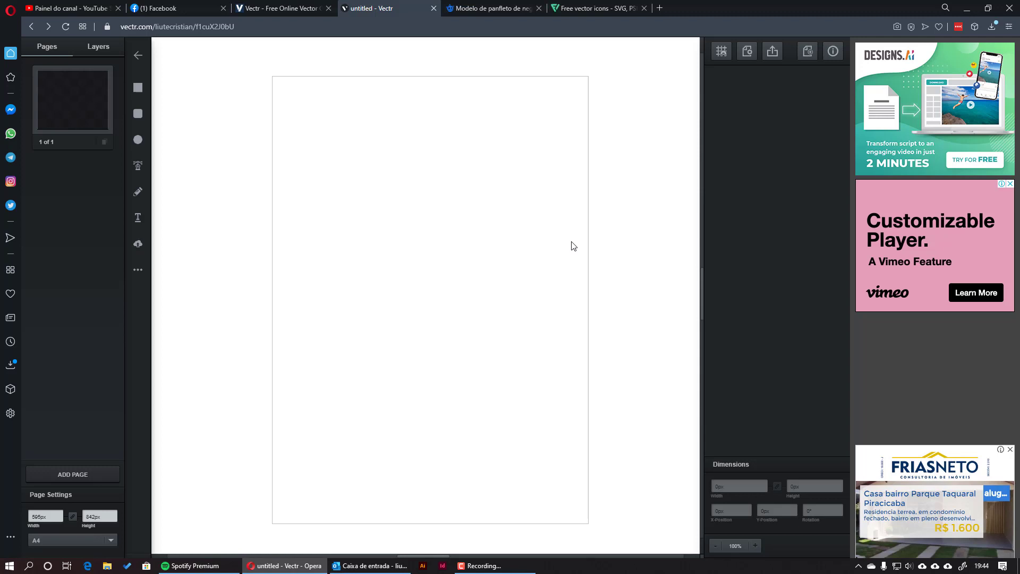
# Step: Show the Flaticon and Freepik pages as sources of vector files, then return to the empty A4 page in Vectr
pyautogui.click(595, 8)
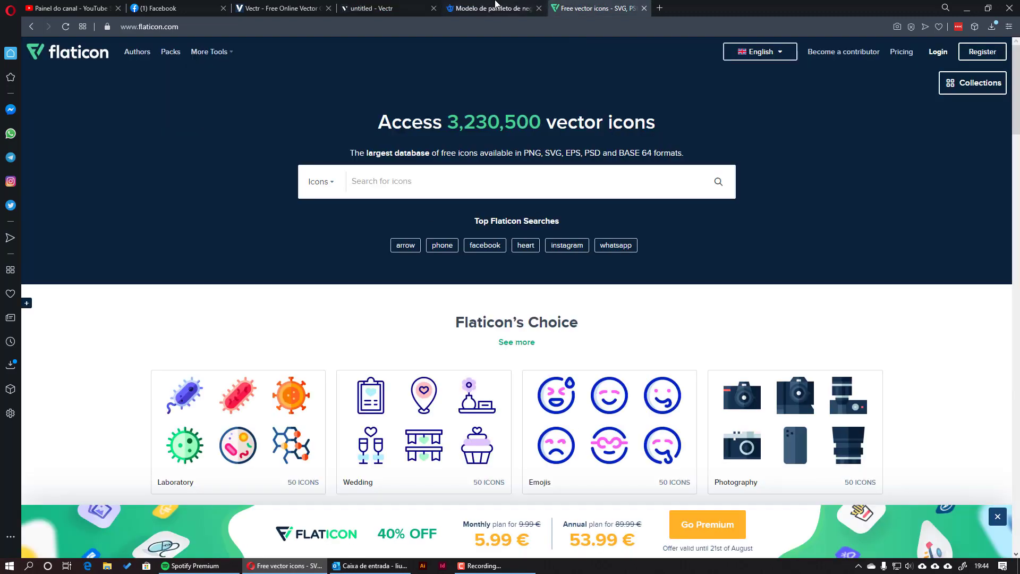
pyautogui.click(491, 8)
pyautogui.click(372, 8)
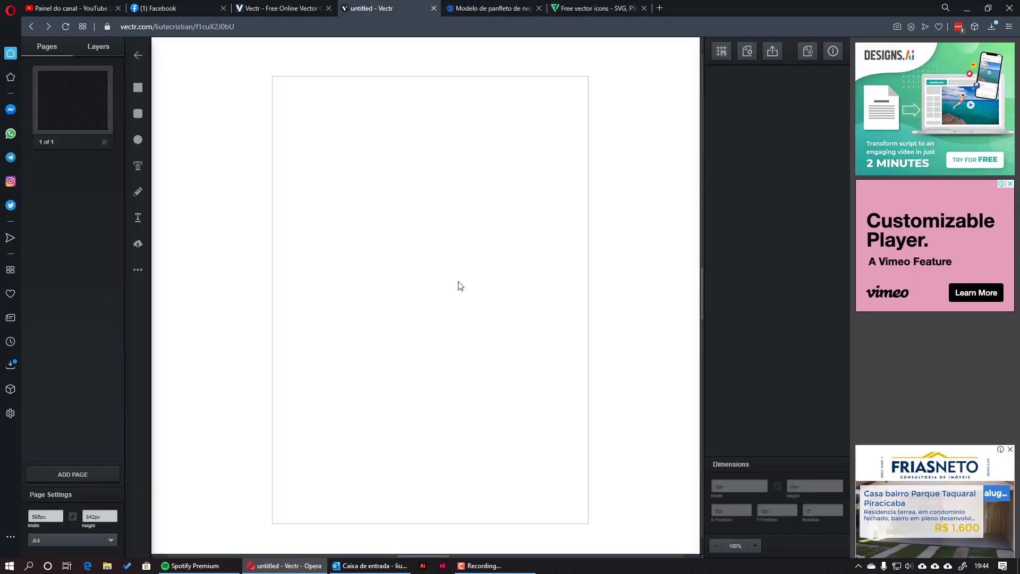
pyautogui.scroll(-1, 459, 287)
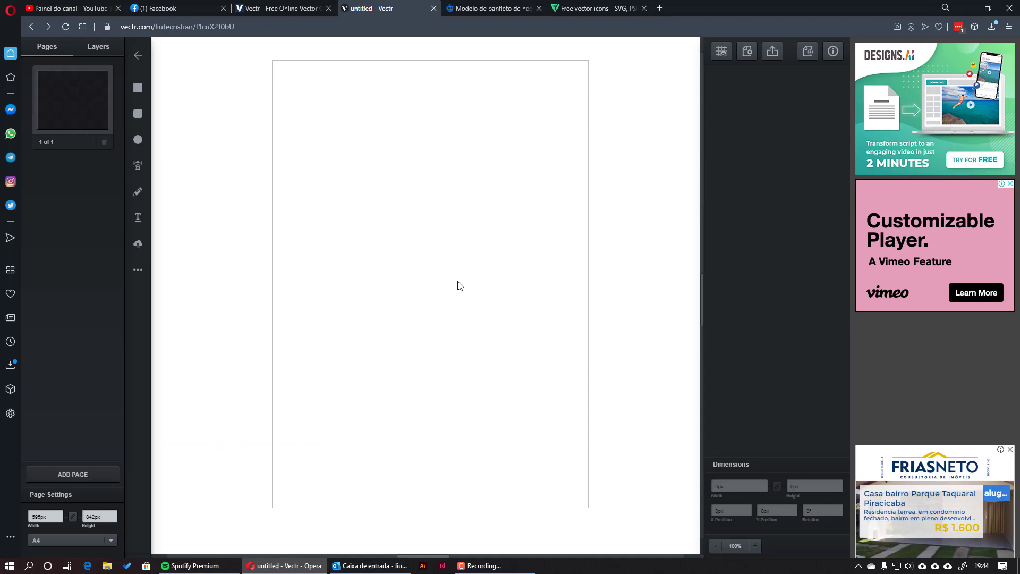
pyautogui.scroll(1, 450, 290)
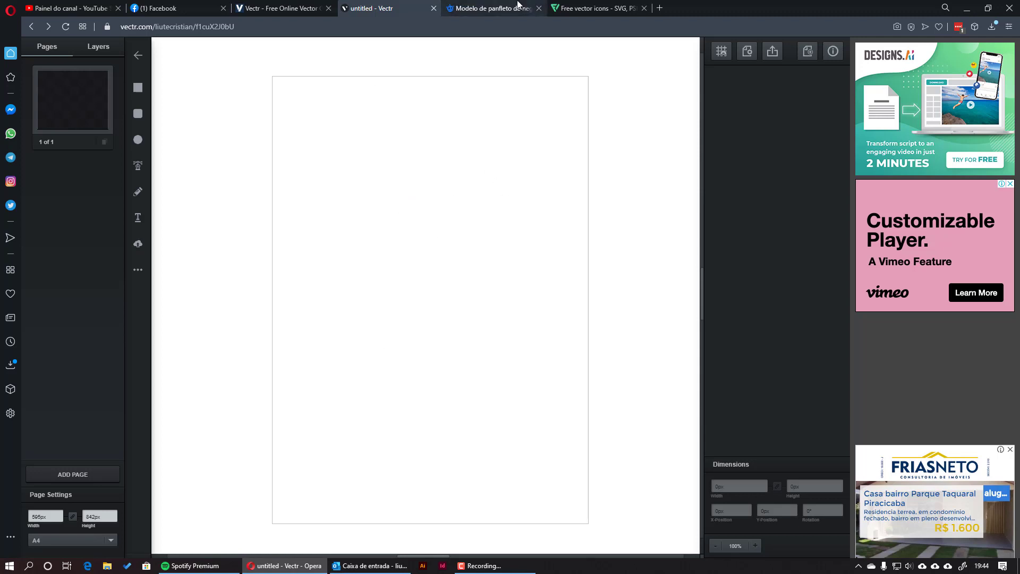
pyautogui.click(488, 8)
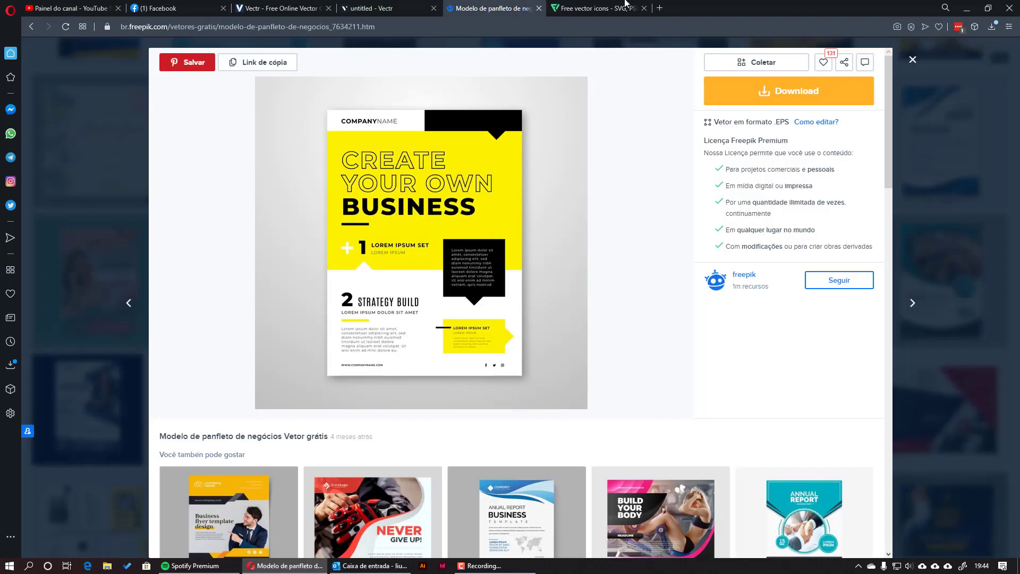
pyautogui.click(625, 5)
pyautogui.click(371, 8)
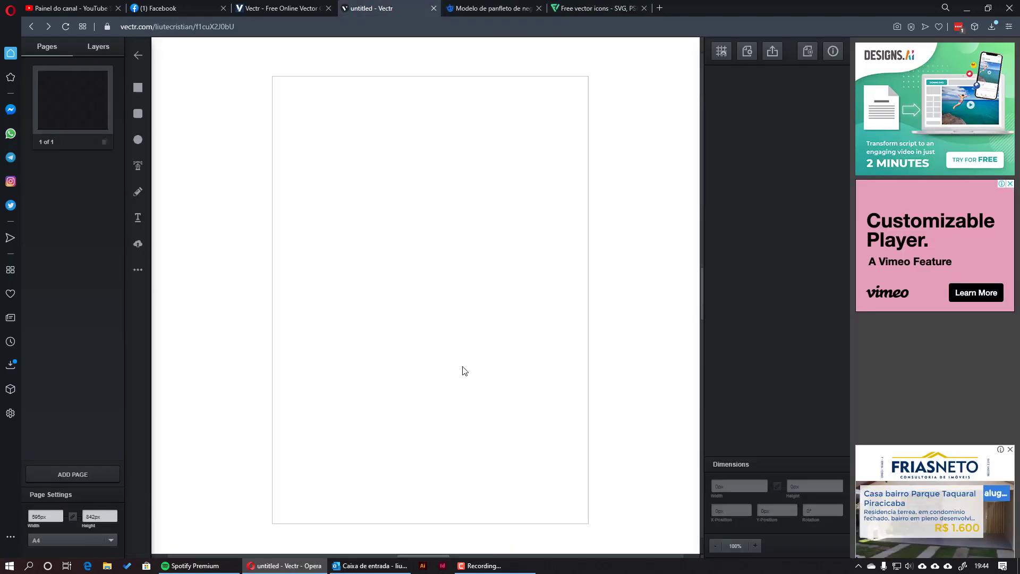
# Step: Import sticky-notes.svg from the Vectr project folder and move the artwork down to the middle of the page
pyautogui.click(137, 243)
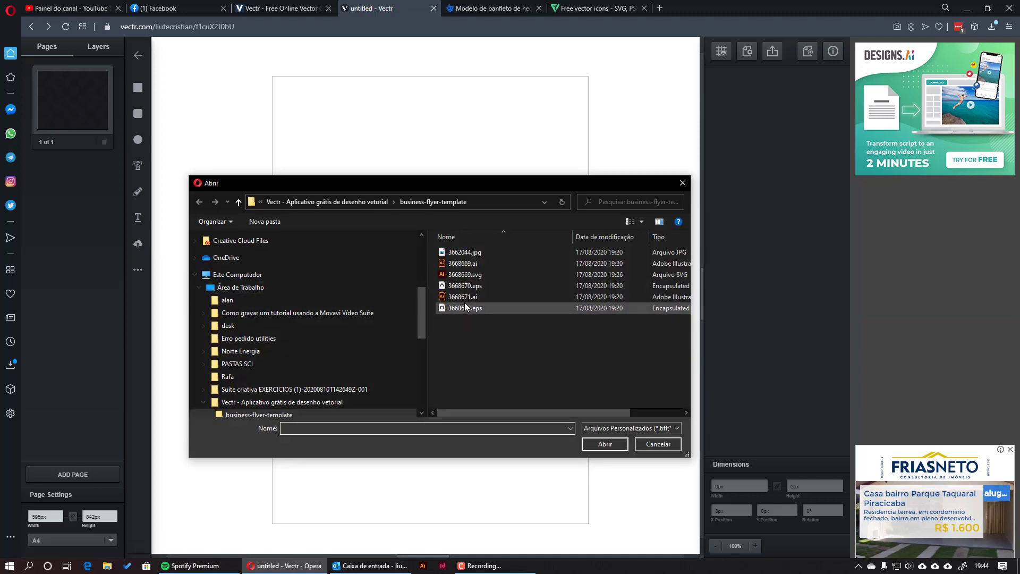
pyautogui.click(327, 202)
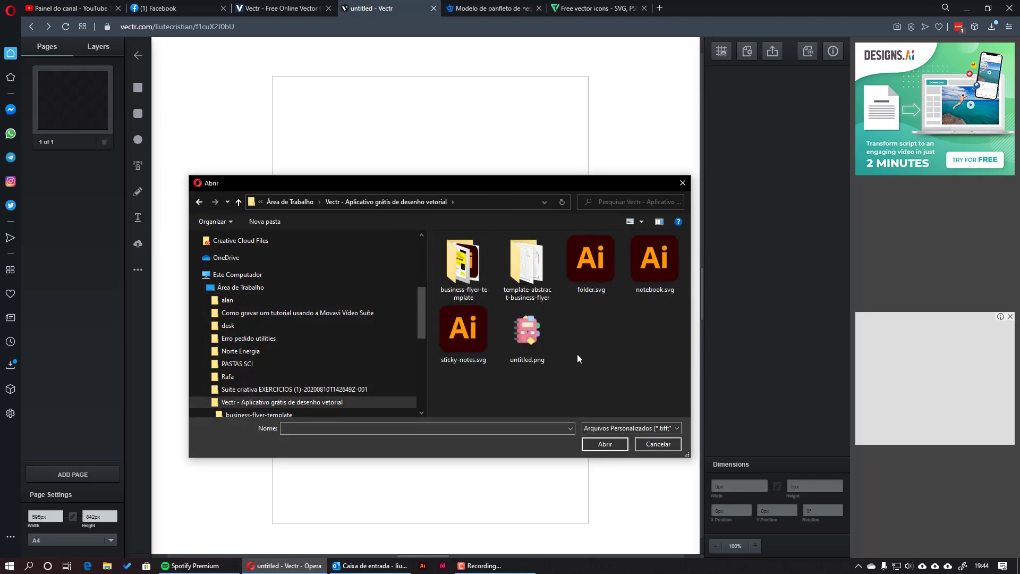
pyautogui.click(463, 331)
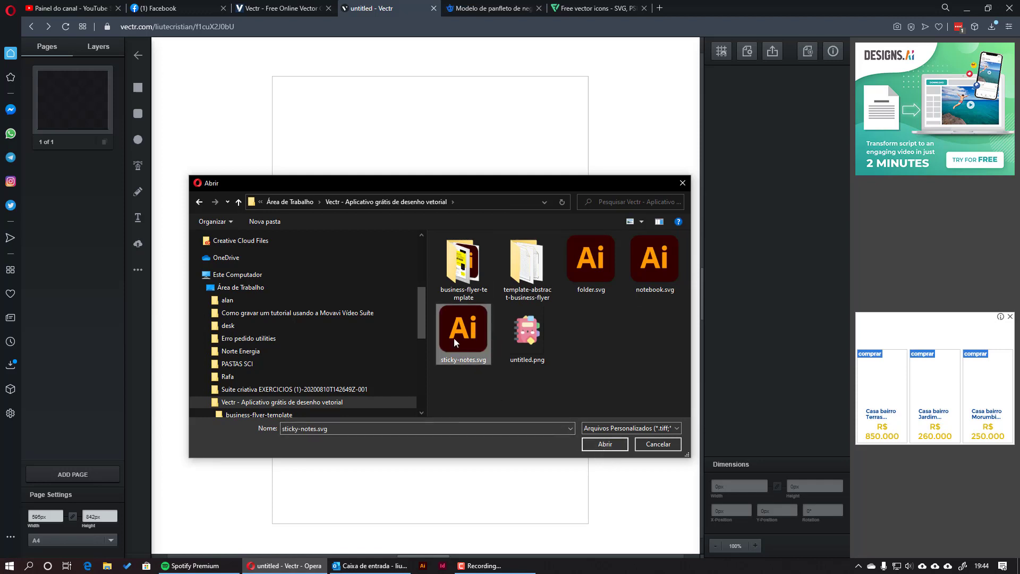
pyautogui.click(606, 444)
pyautogui.moveTo(472, 157); pyautogui.dragTo(488, 241)
pyautogui.click(623, 262)
pyautogui.click(514, 259)
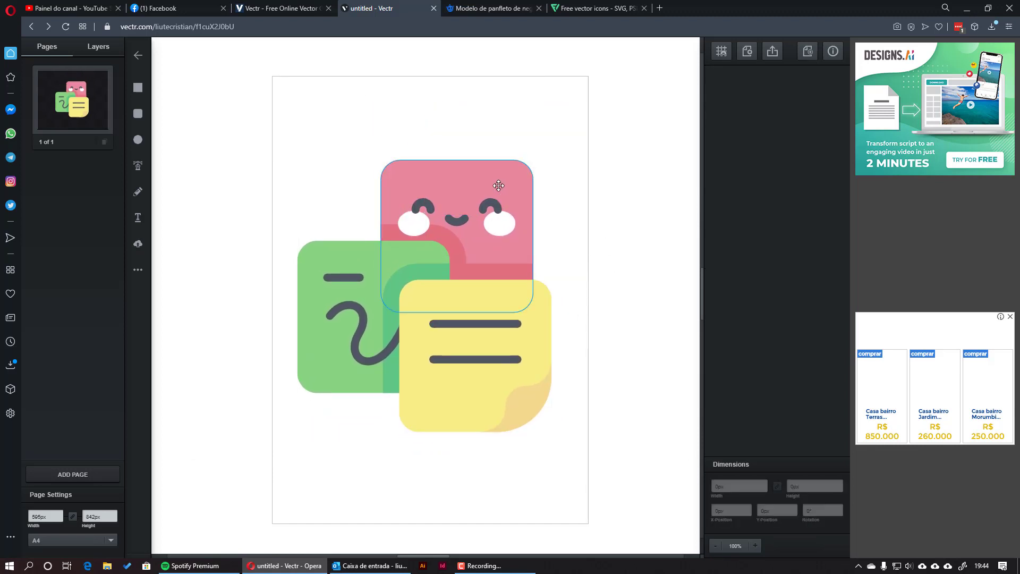
# Step: Move the pink, yellow and green note shapes apart from the artwork, then undo the three moves
pyautogui.moveTo(497, 180); pyautogui.dragTo(671, 88)
pyautogui.moveTo(553, 324); pyautogui.dragTo(645, 414)
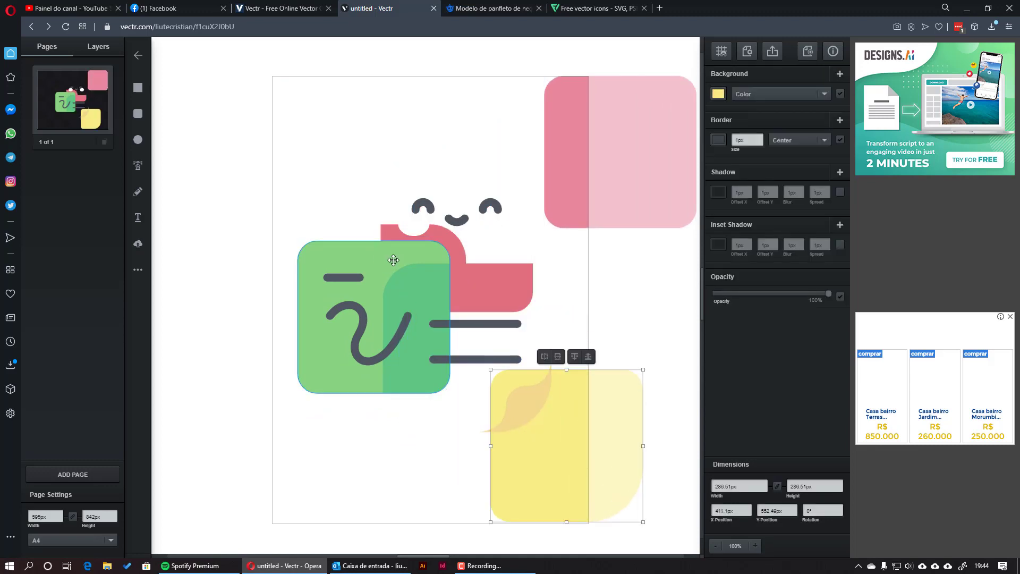
pyautogui.moveTo(380, 259); pyautogui.dragTo(240, 136)
pyautogui.click(602, 293)
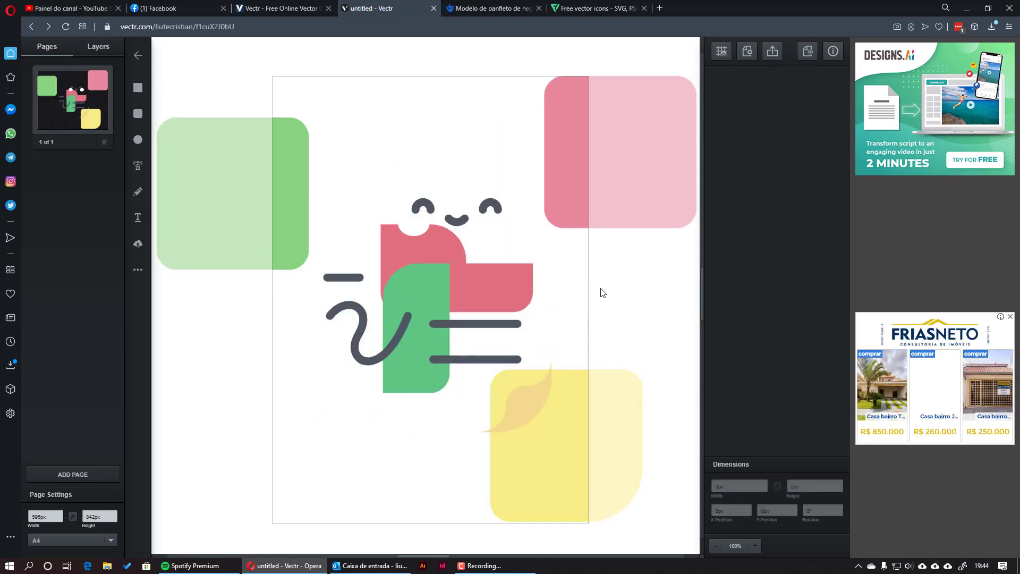
pyautogui.hotkey('ctrl', 'z')
pyautogui.hotkey('ctrl', 'z')
pyautogui.hotkey('ctrl', 'z')
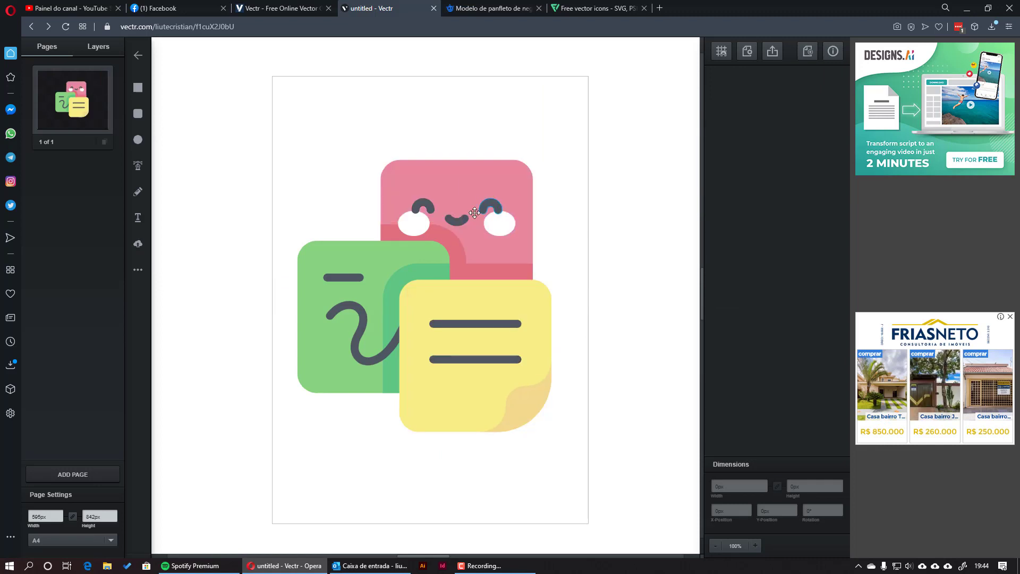
# Step: Change the background colour of the pink note's two white cheeks to a light pinkish purple and deselect them
pyautogui.click(474, 212)
pyautogui.click(491, 228)
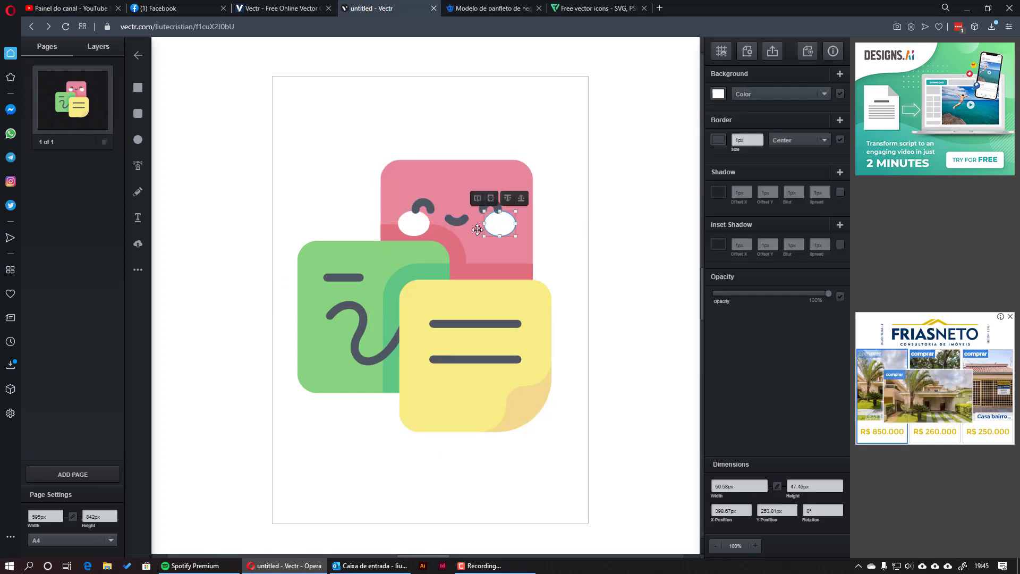
pyautogui.click(413, 224)
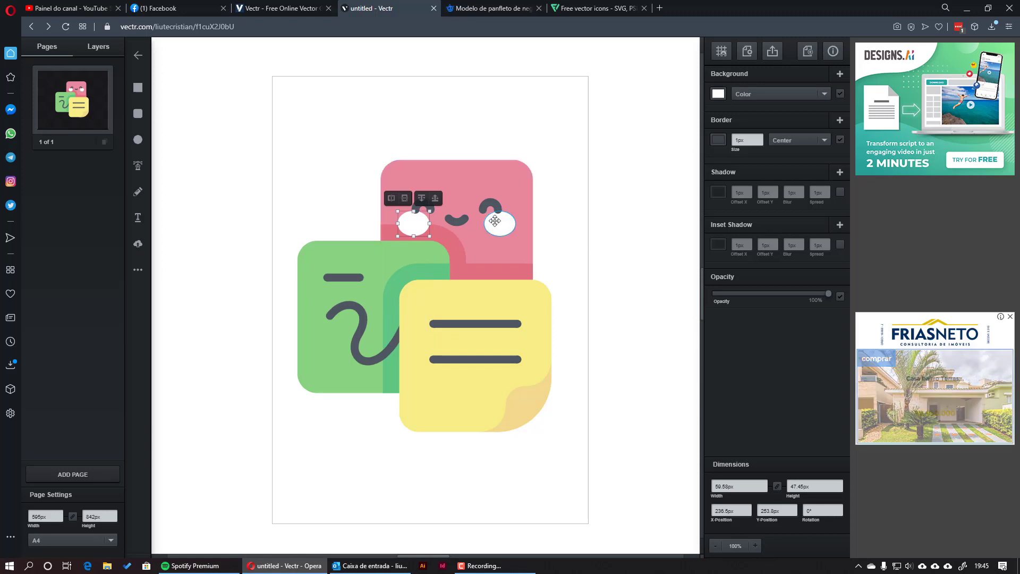
pyautogui.keyDown('shift'); pyautogui.click(494, 220); pyautogui.keyUp('shift')
pyautogui.click(719, 93)
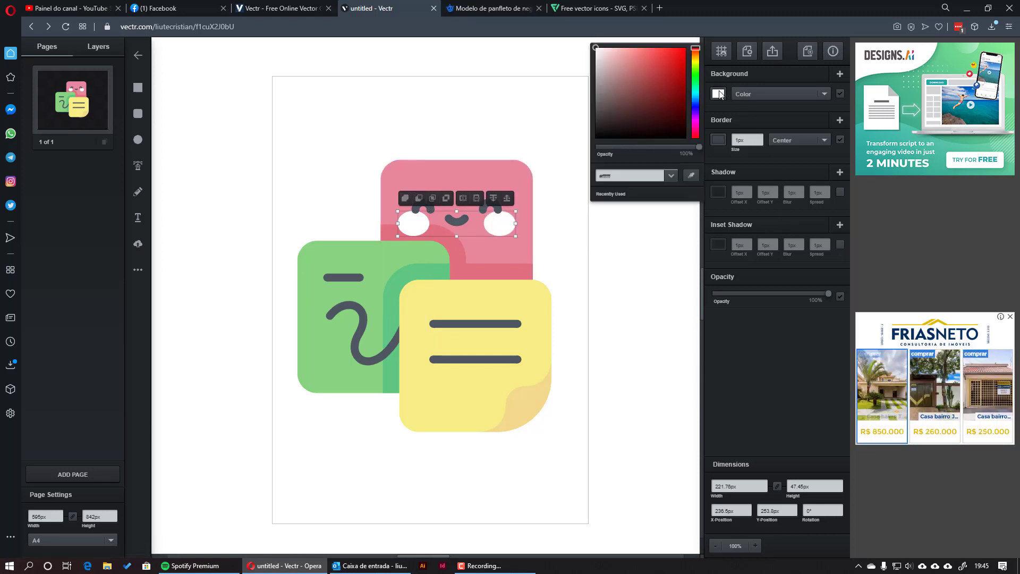
pyautogui.click(695, 120)
pyautogui.click(628, 48)
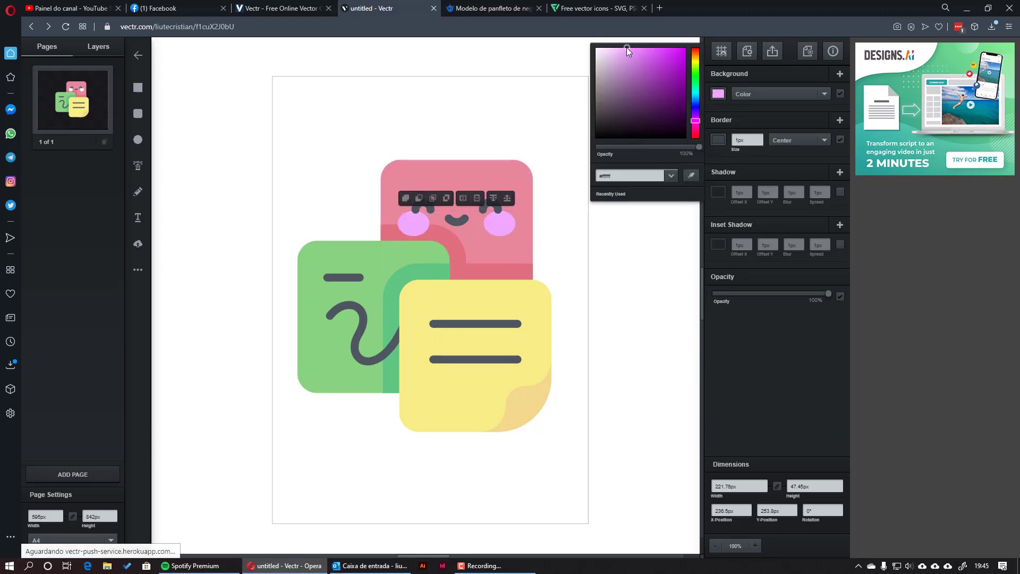
pyautogui.moveTo(626, 47); pyautogui.dragTo(623, 46)
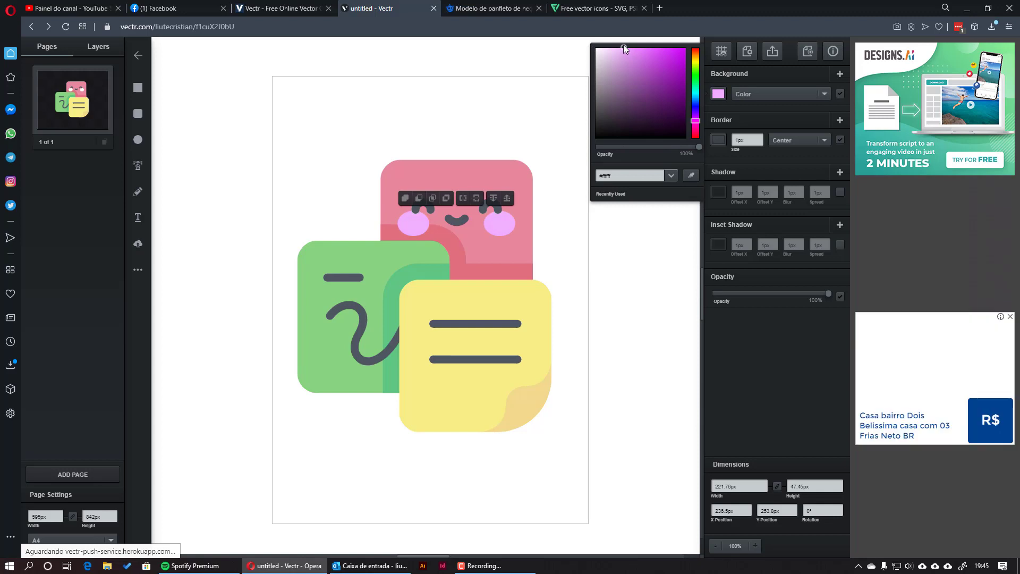
pyautogui.click(629, 283)
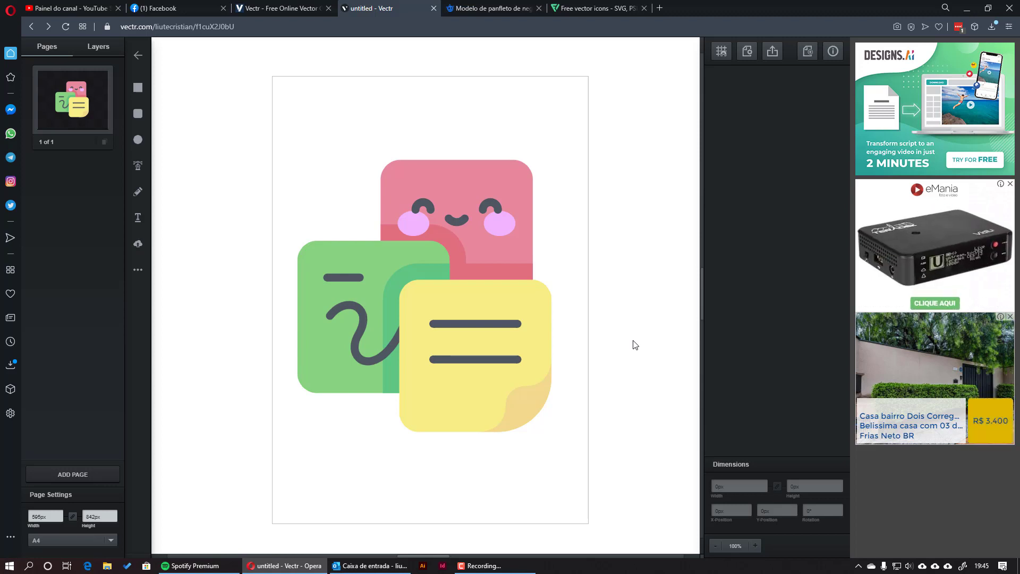
# Step: Select the whole sticky-notes artwork on the page and set its export range to selection instead of page
pyautogui.click(773, 54)
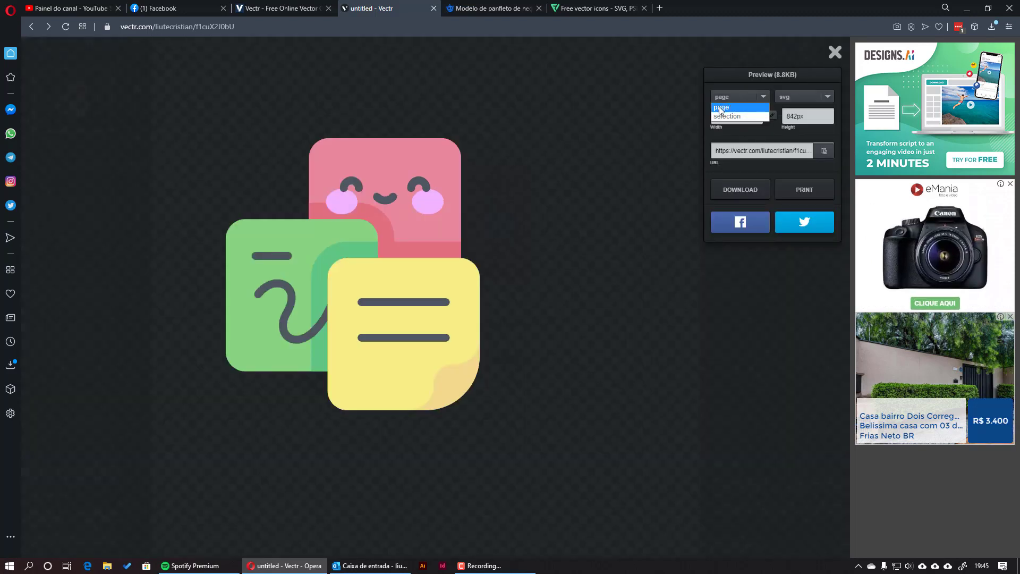
pyautogui.click(723, 107)
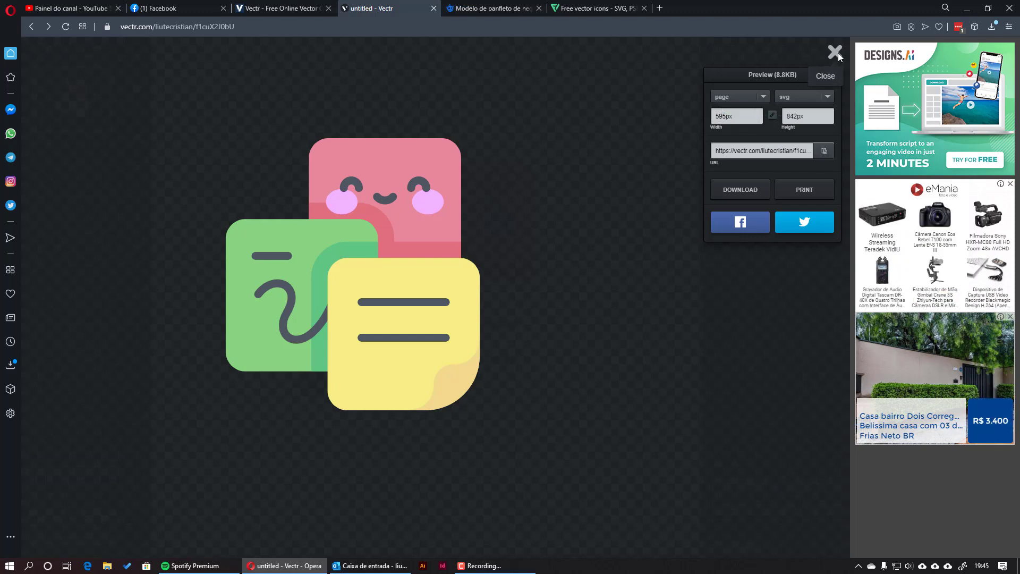
pyautogui.click(563, 247)
pyautogui.moveTo(244, 131); pyautogui.dragTo(587, 489)
pyautogui.click(802, 48)
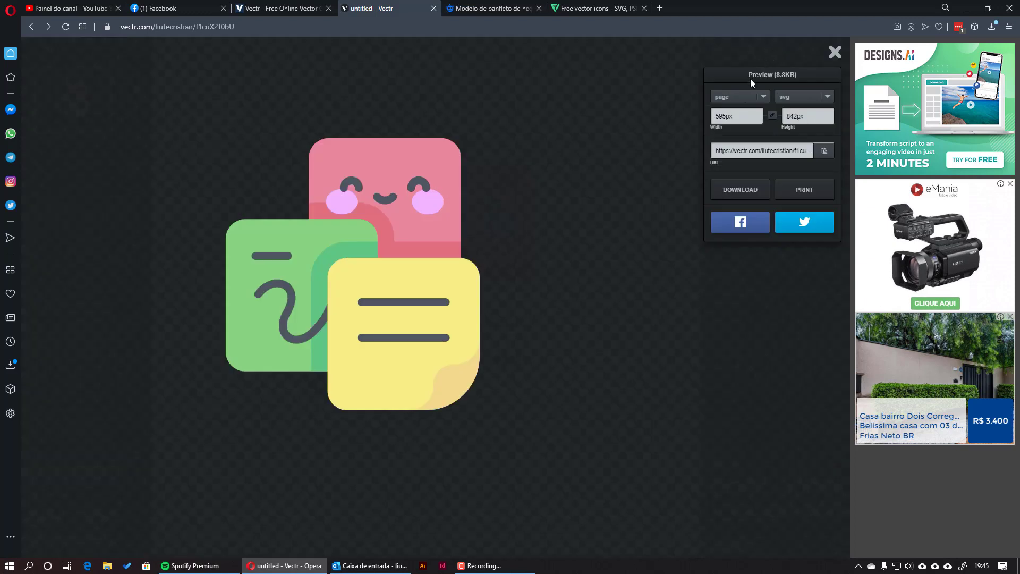
pyautogui.click(758, 100)
pyautogui.click(726, 116)
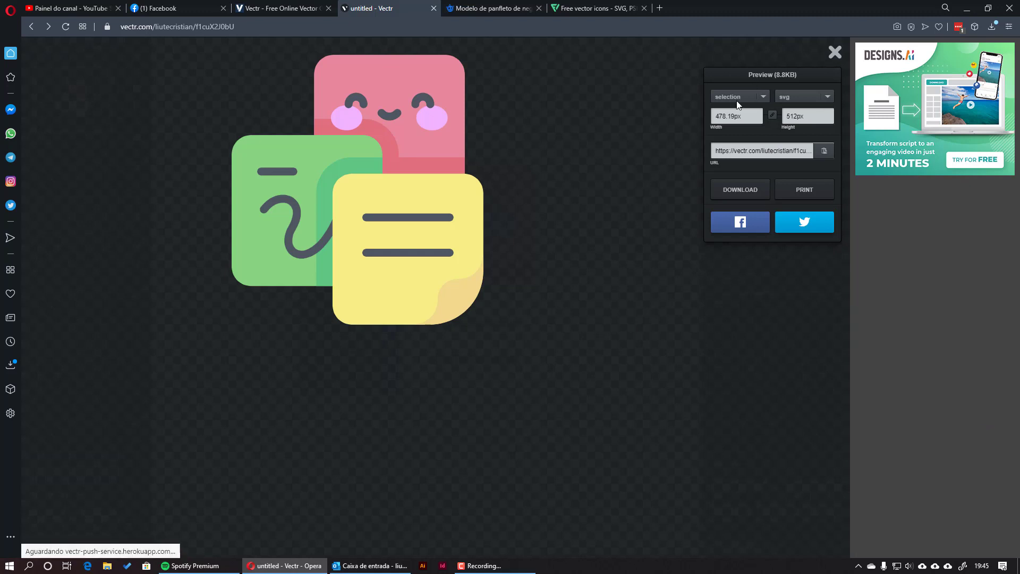
# Step: Try the jpg, png and svg export formats on the selection and settle on png
pyautogui.click(827, 97)
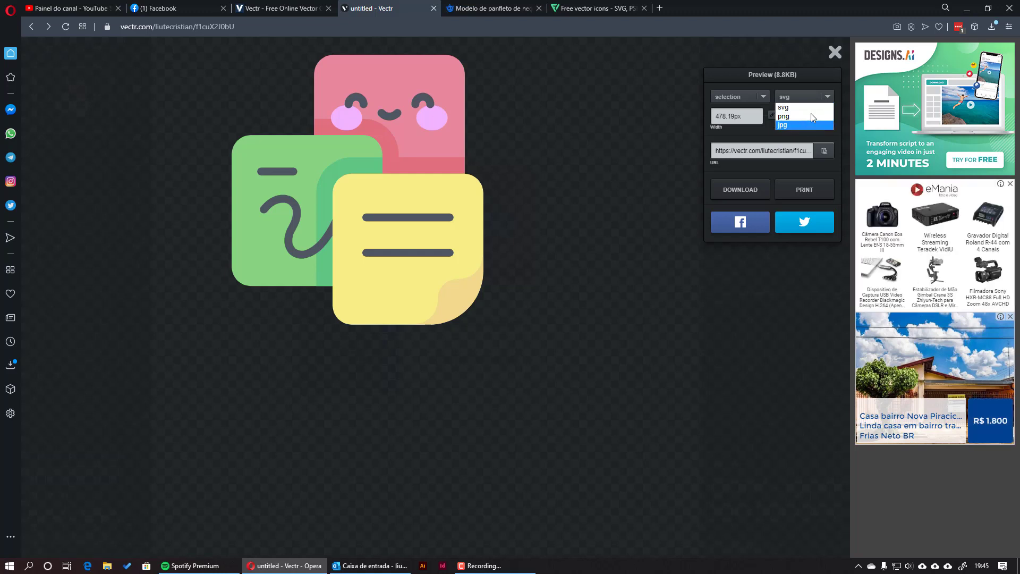
pyautogui.click(813, 71)
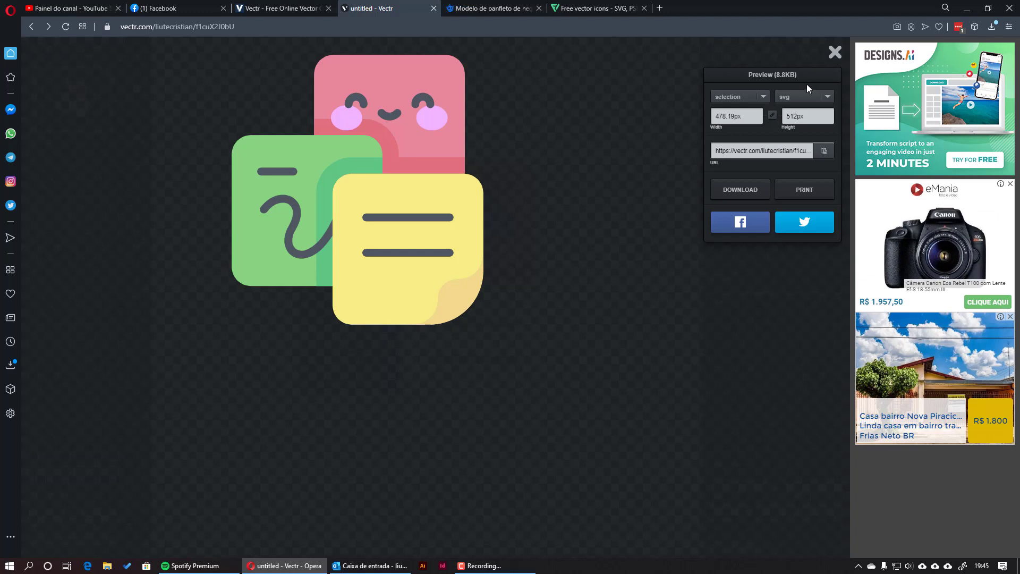
pyautogui.click(803, 96)
pyautogui.click(794, 125)
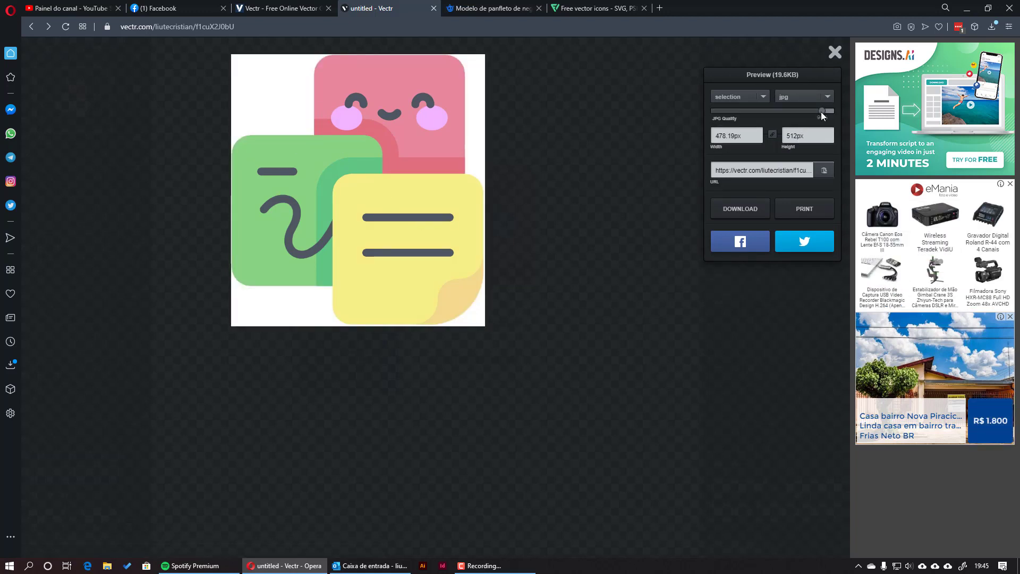
pyautogui.click(804, 95)
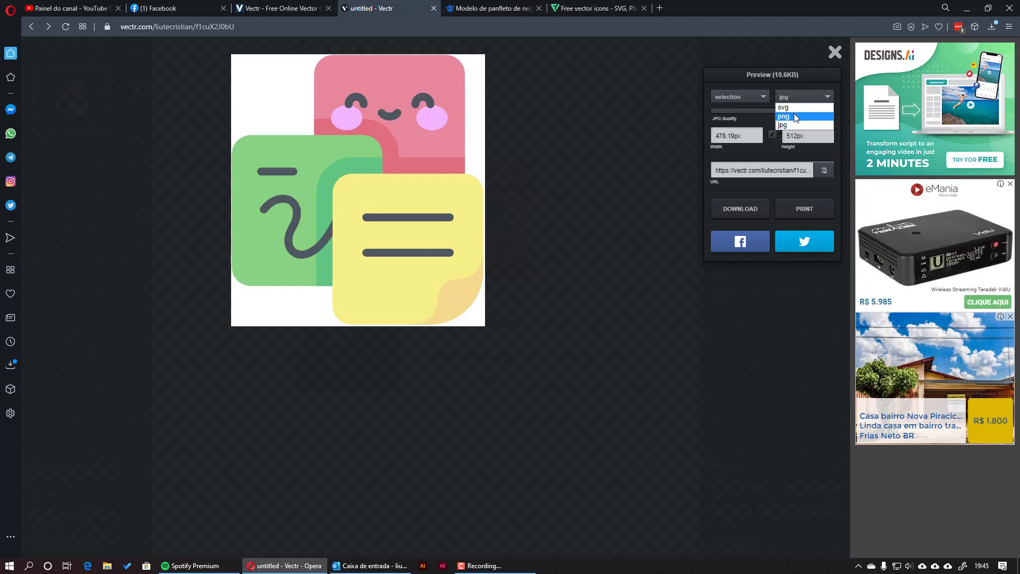
pyautogui.click(794, 113)
pyautogui.click(827, 97)
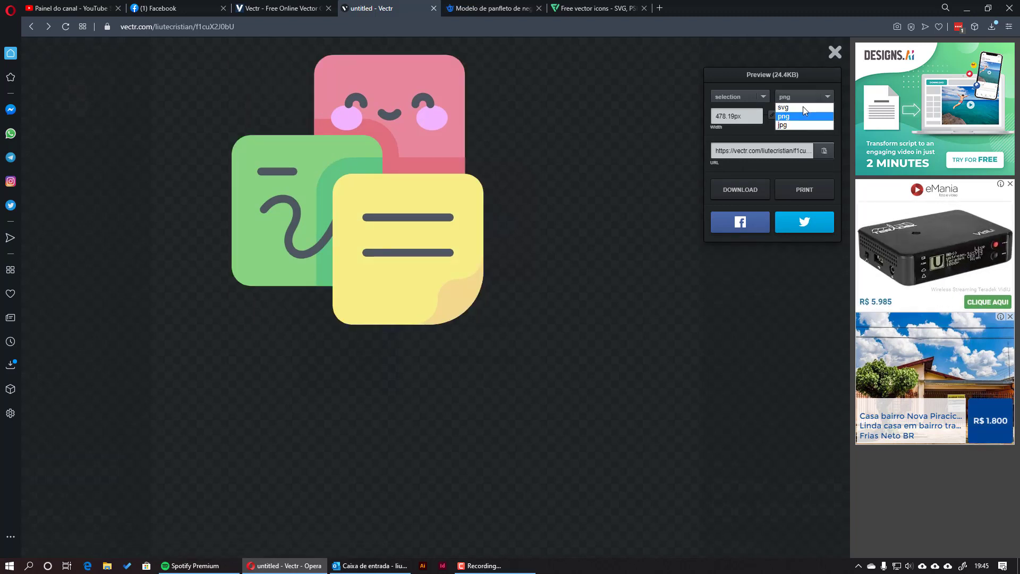
pyautogui.click(797, 126)
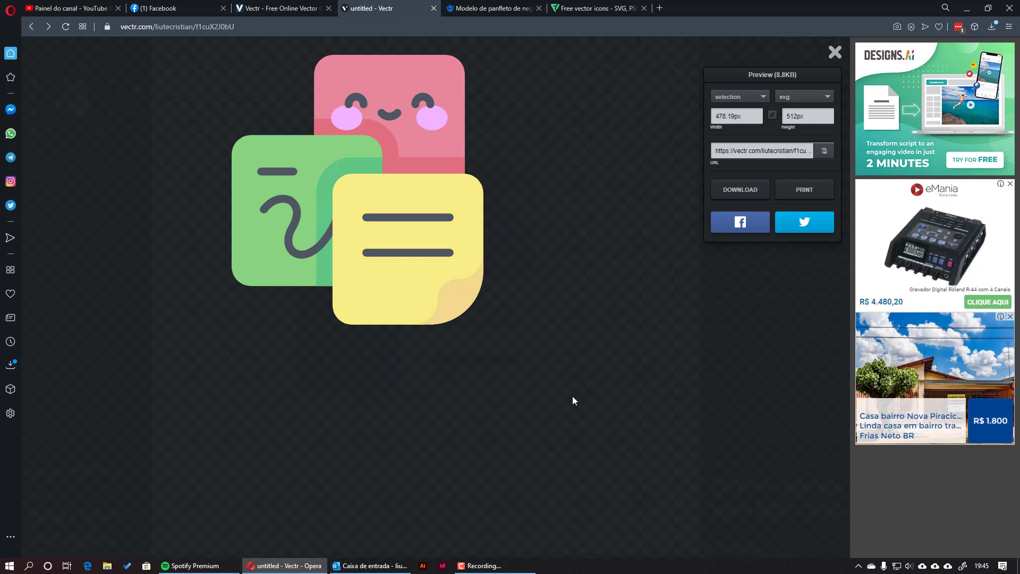
pyautogui.click(794, 96)
pyautogui.click(794, 116)
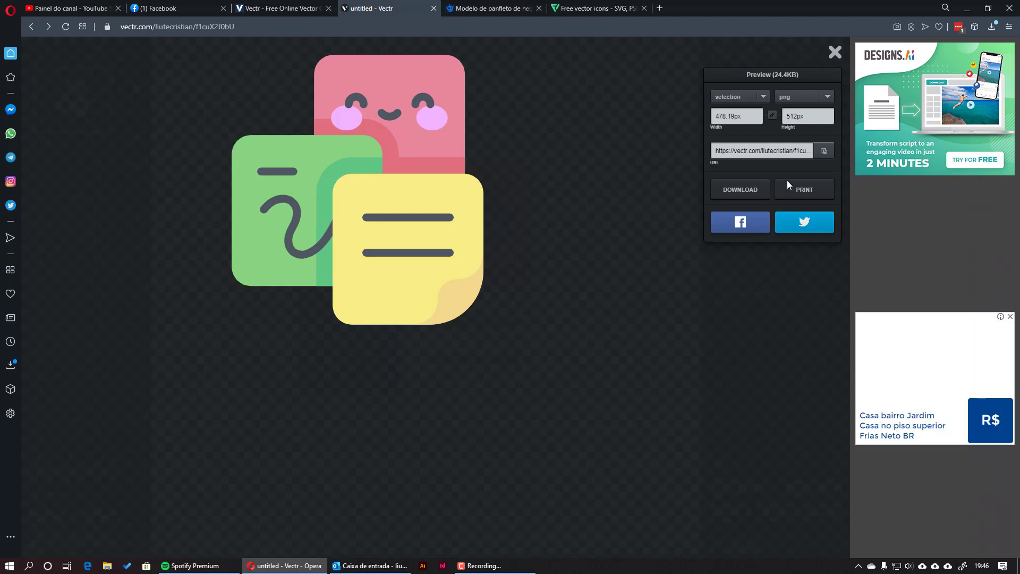
# Step: Download the png into the desktop folder "Vectr - Aplicativo grátis de desenho vetorial" and check the saved image in Photos
pyautogui.click(796, 152)
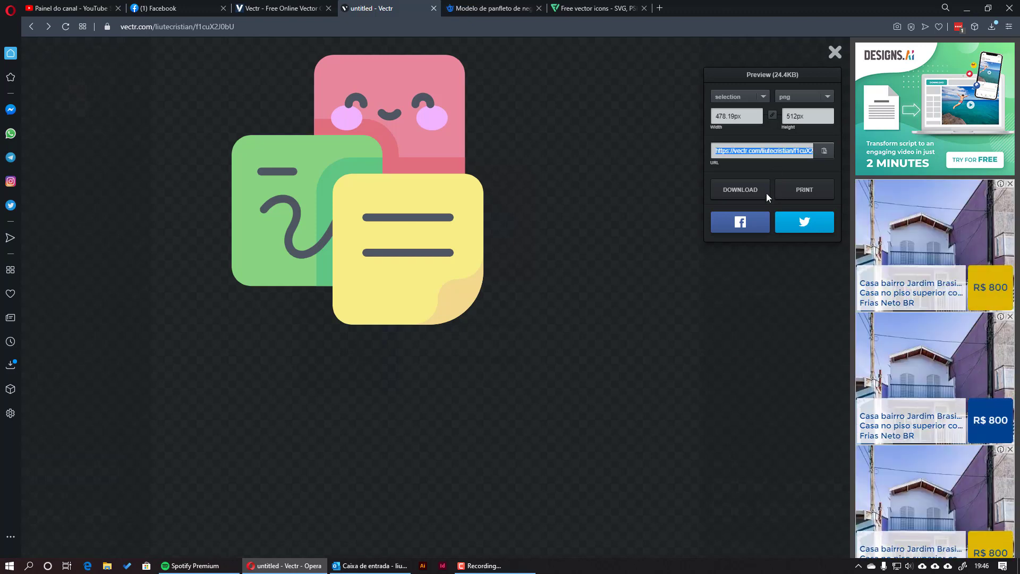
pyautogui.click(738, 189)
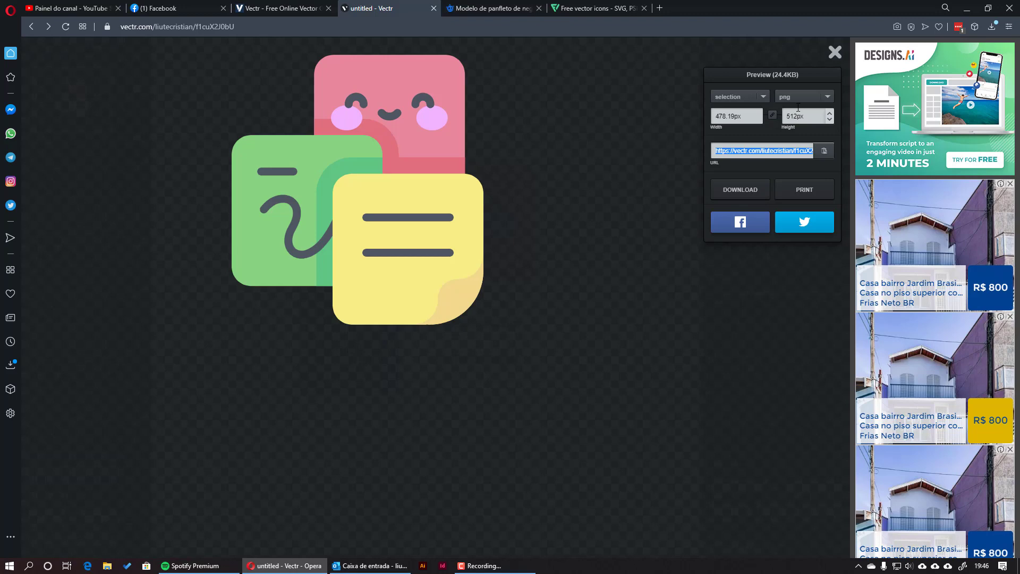
pyautogui.click(741, 191)
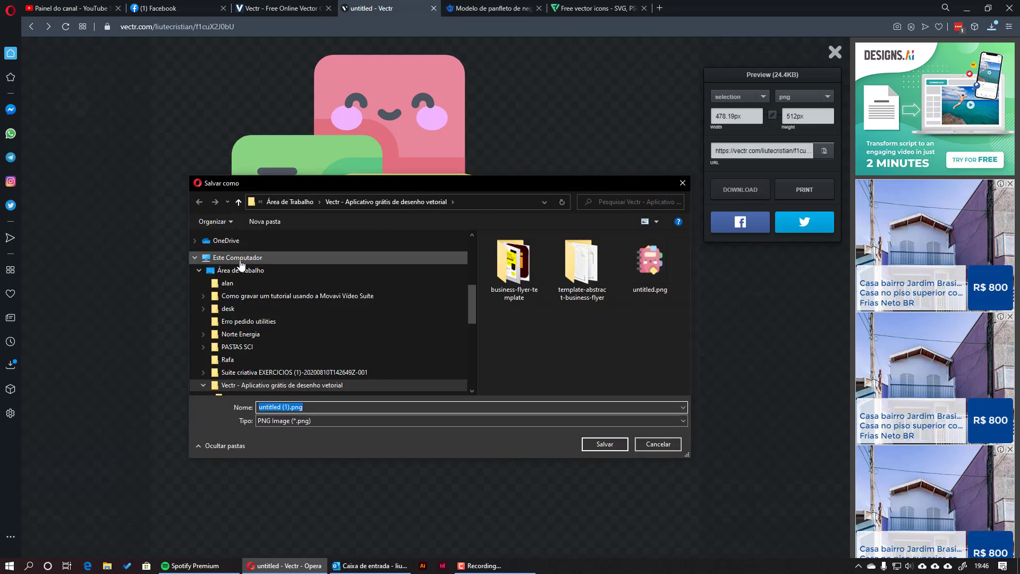
pyautogui.click(241, 270)
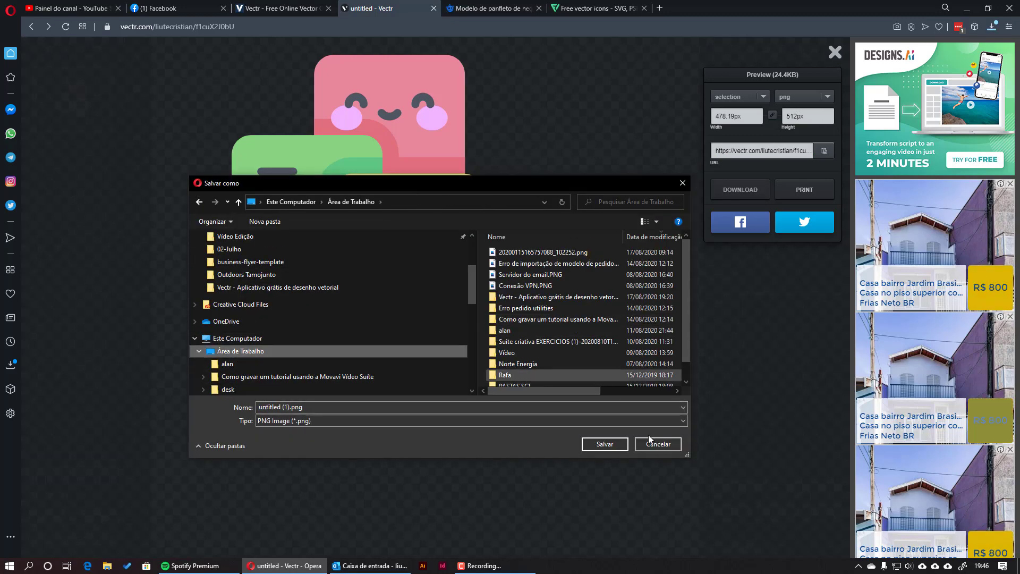
pyautogui.doubleClick(531, 297)
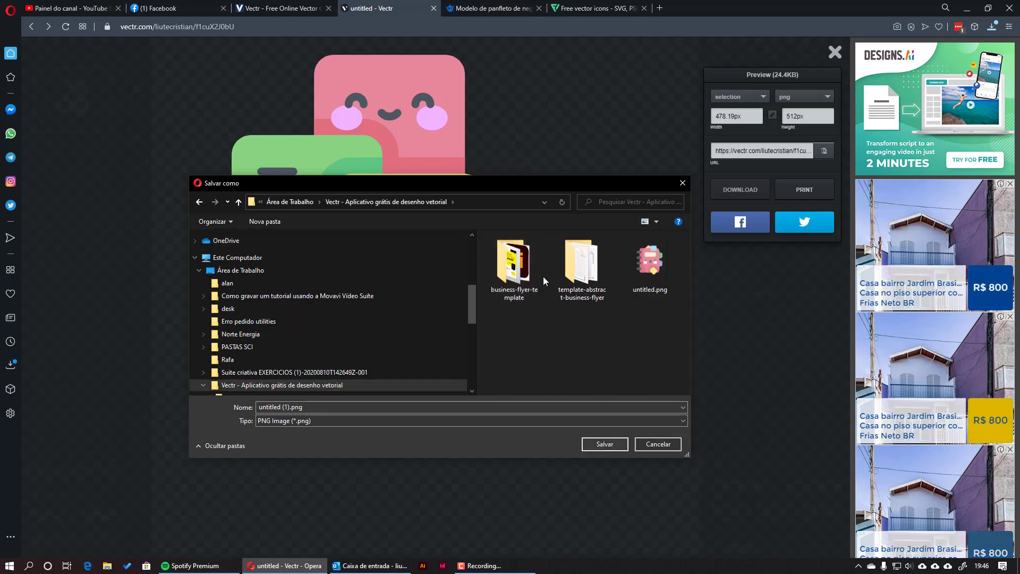
pyautogui.click(604, 444)
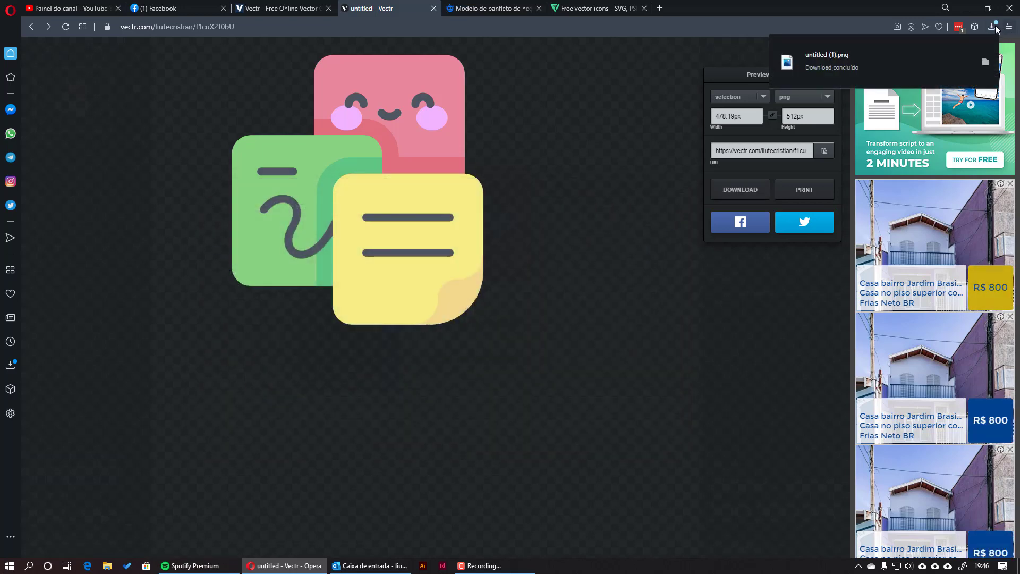
pyautogui.click(828, 59)
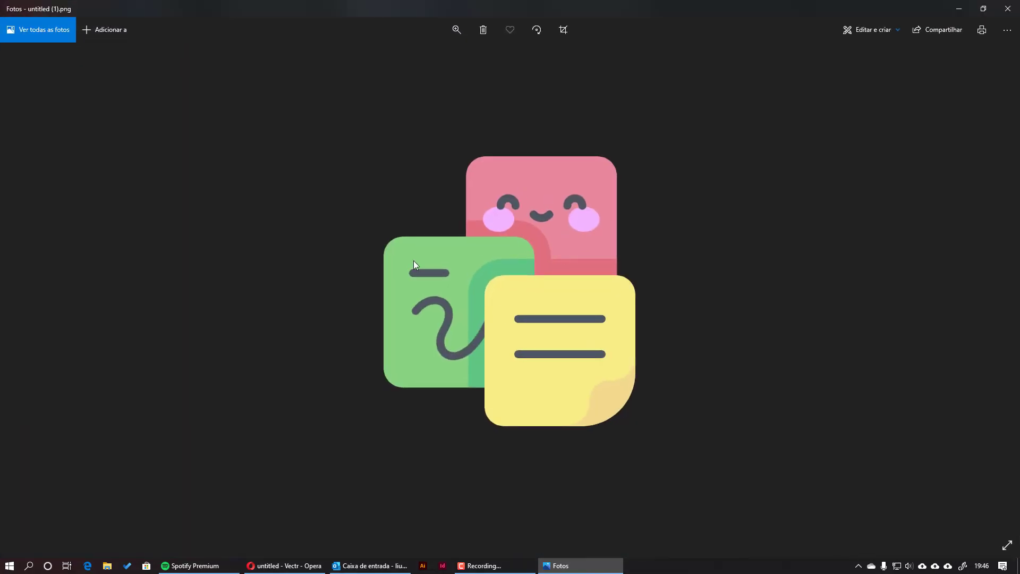
pyautogui.click(1009, 8)
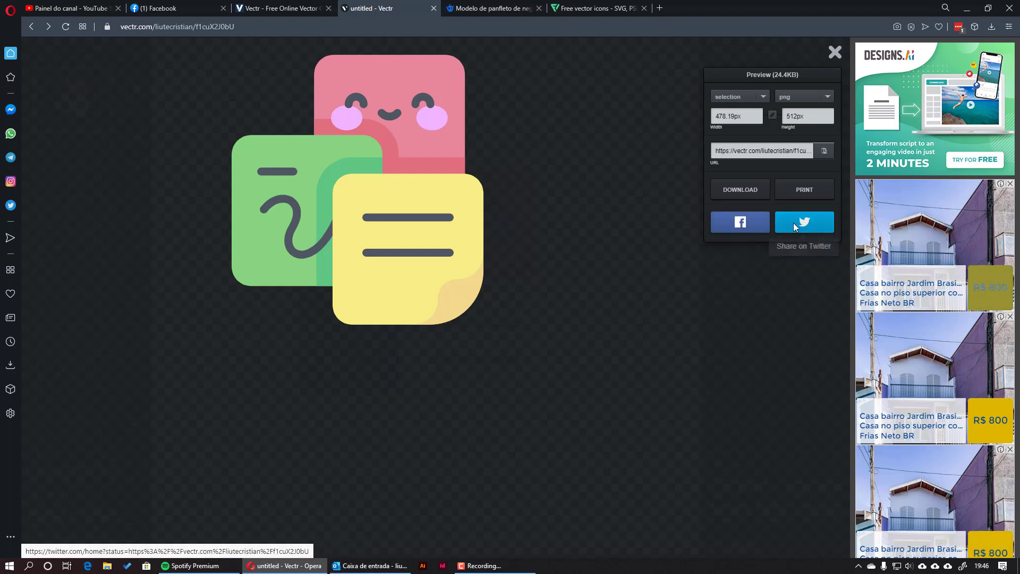
pyautogui.click(738, 227)
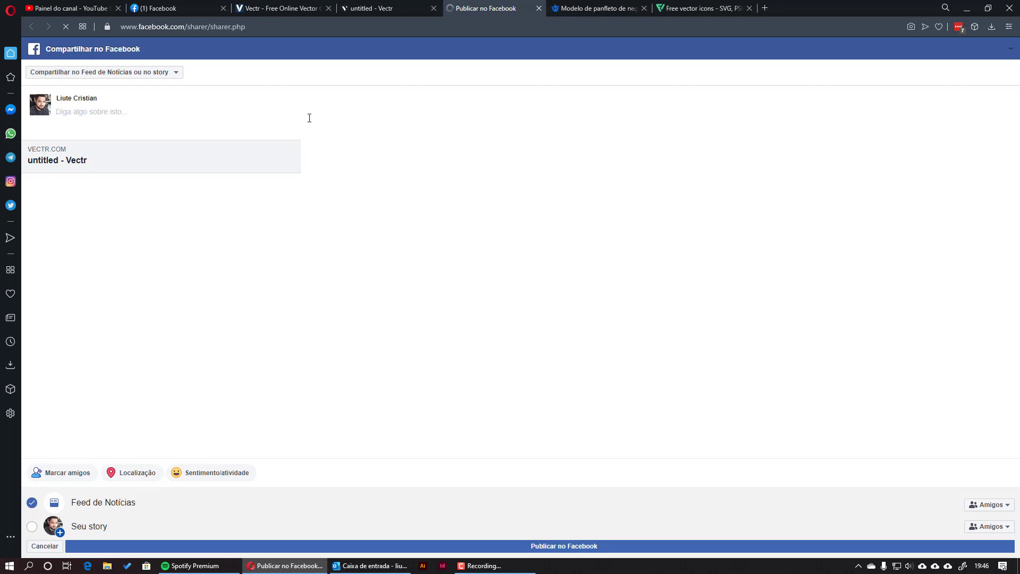
pyautogui.click(537, 9)
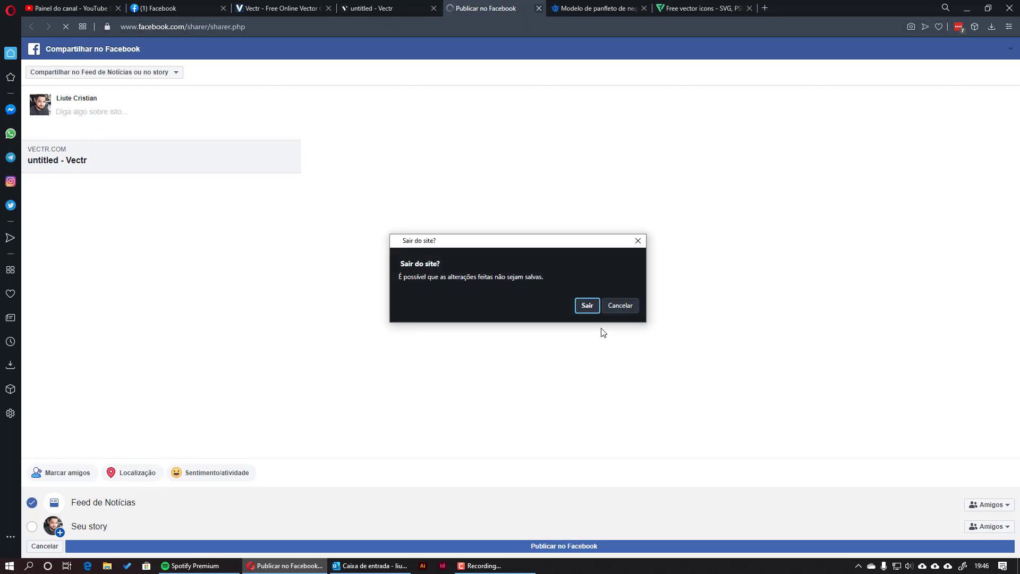
pyautogui.click(587, 304)
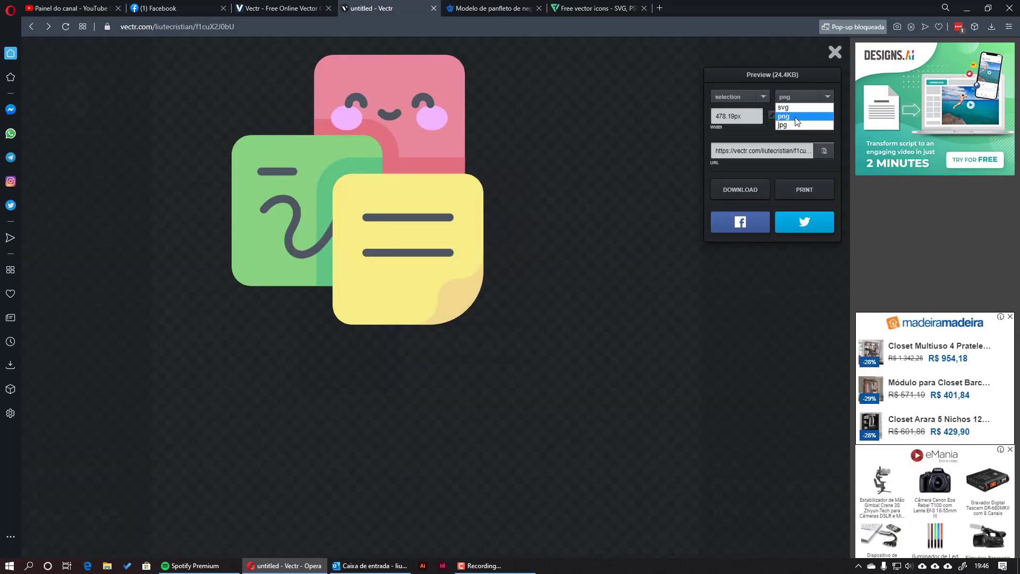
# Step: Keep the png format, publish the Vectr design to the Facebook news feed and return to the export preview
pyautogui.click(795, 118)
pyautogui.click(743, 222)
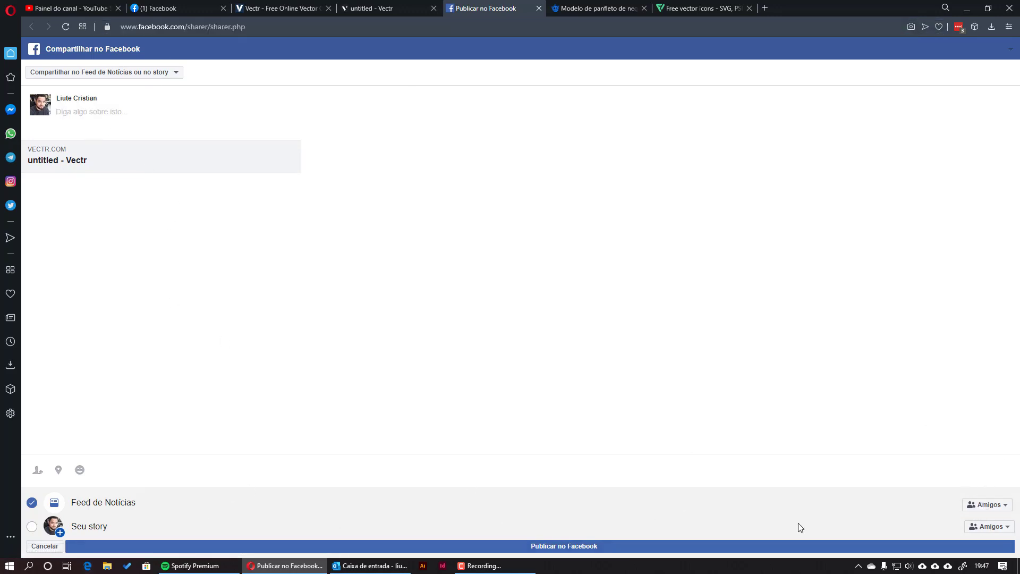
pyautogui.click(576, 546)
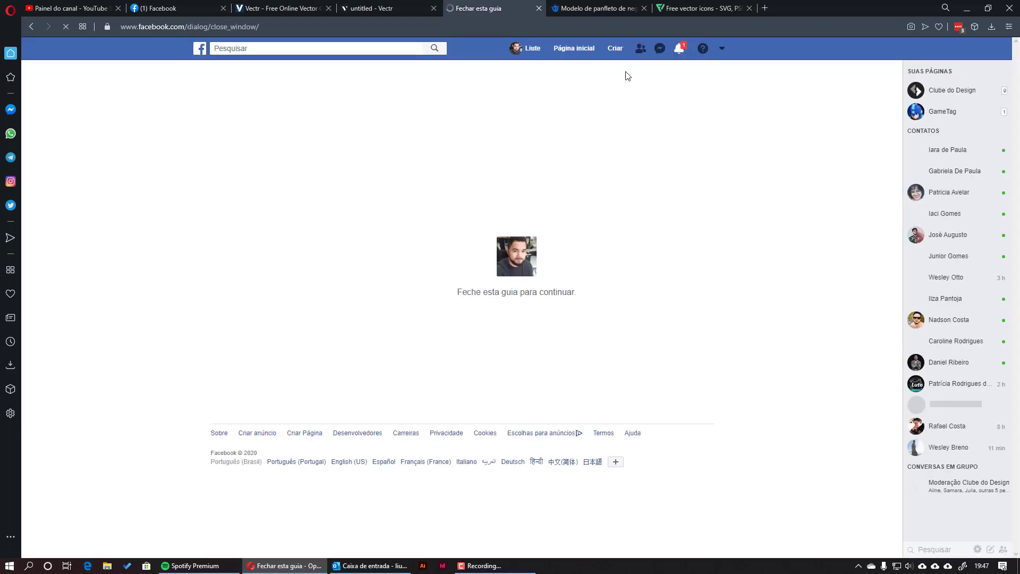
pyautogui.hotkey('ctrl', 'w')
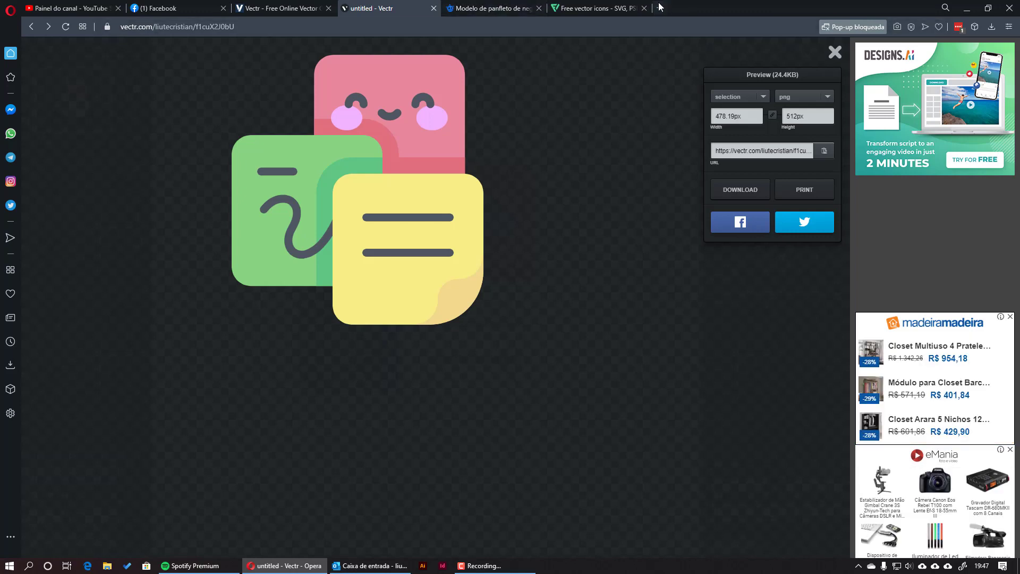
# Step: Switch to the Facebook profile in a new tab, find the shared Vectr post and check where its link leads
pyautogui.click(660, 7)
pyautogui.write('face')
pyautogui.press('Return')
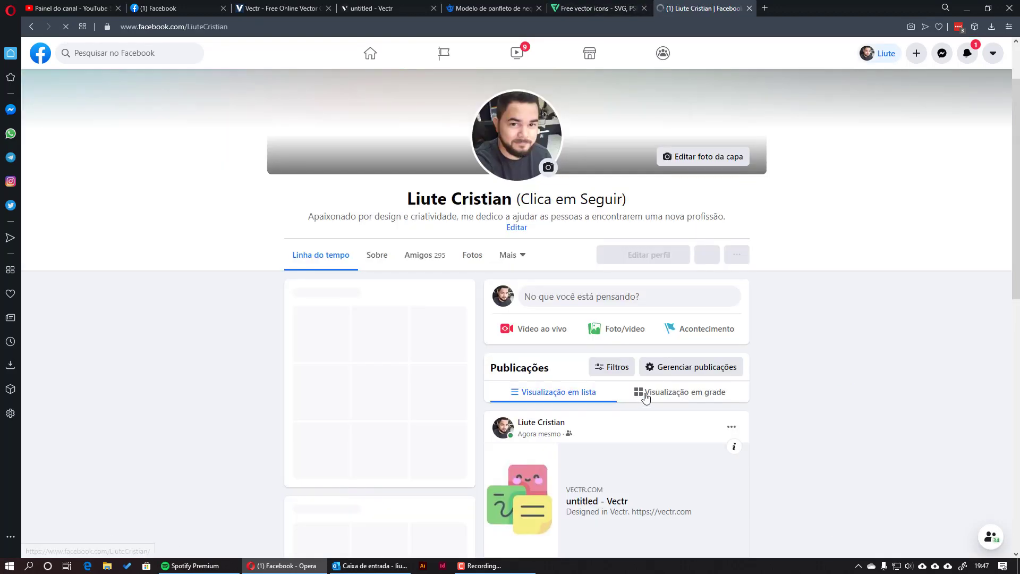
pyautogui.scroll(-3, 744, 379)
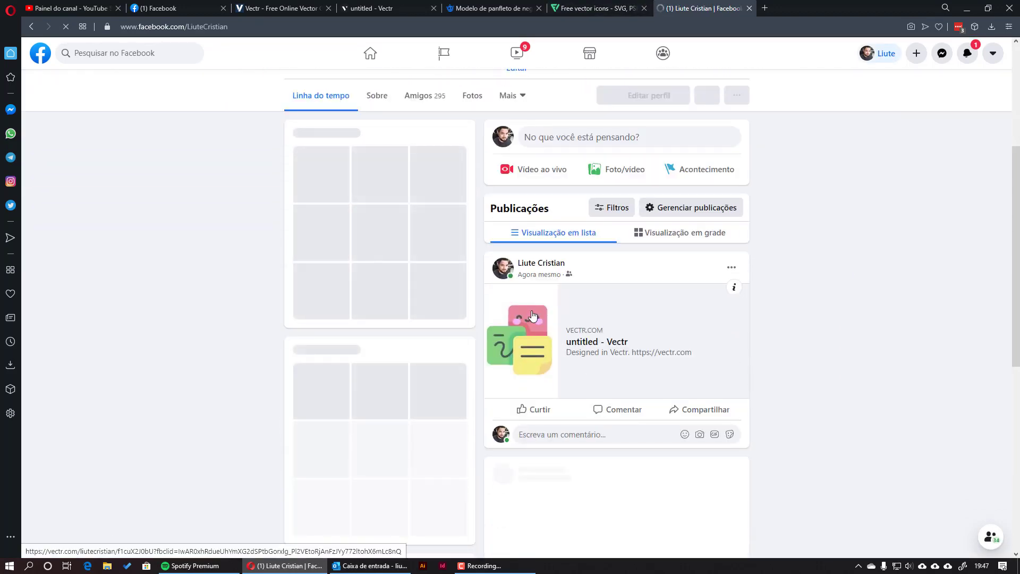
pyautogui.click(609, 340)
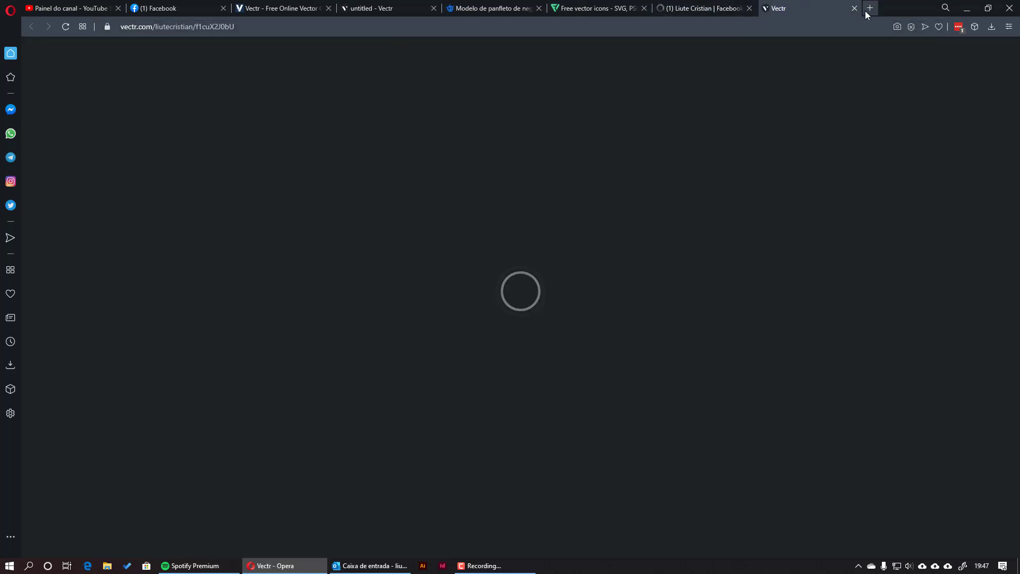
pyautogui.click(854, 8)
pyautogui.click(732, 267)
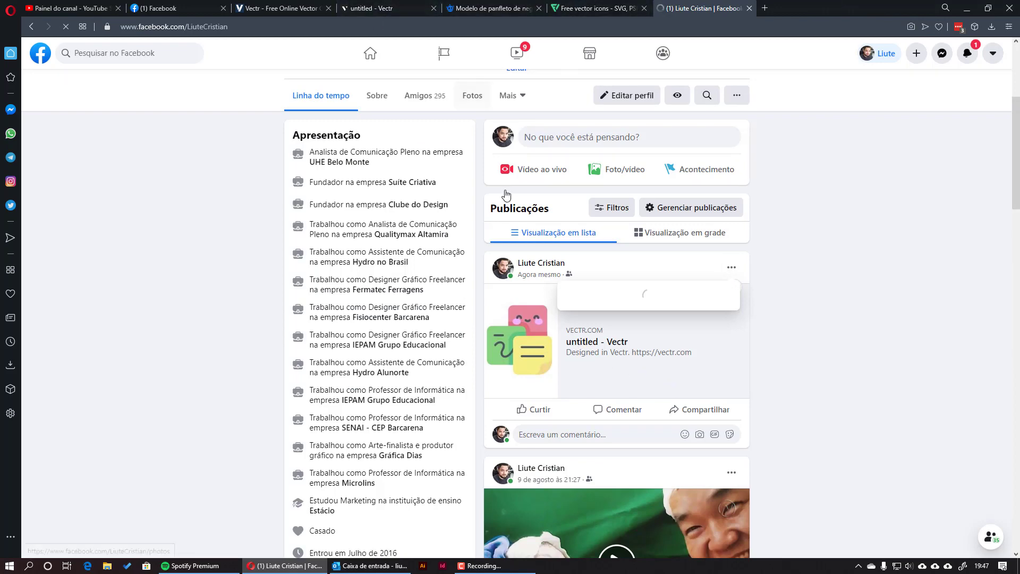
# Step: Return to the Vectr editor, close the export preview and delete the whole sticky-notes artwork from the page
pyautogui.click(264, 8)
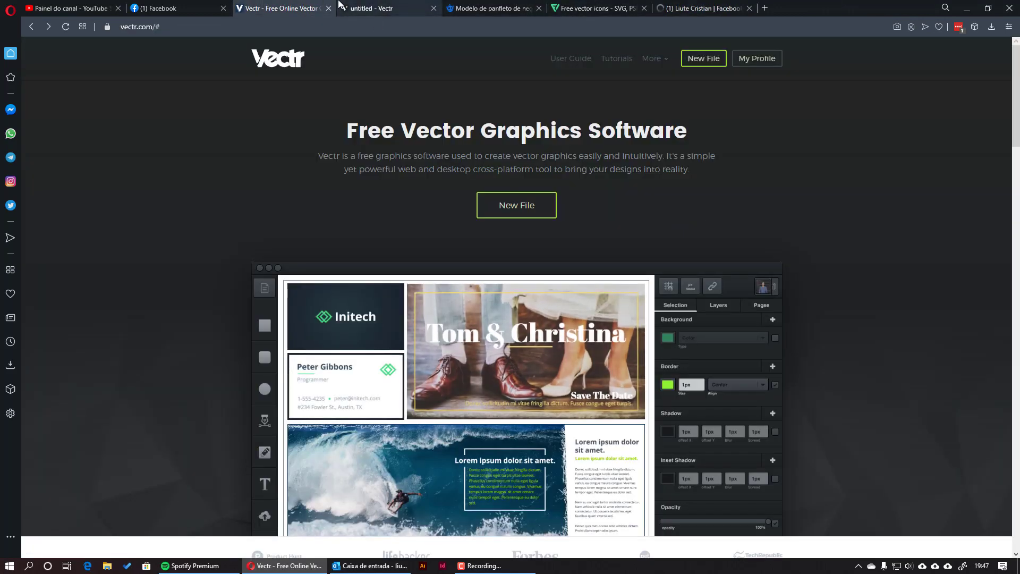
pyautogui.hotkey('ctrl', 'Tab')
pyautogui.click(829, 52)
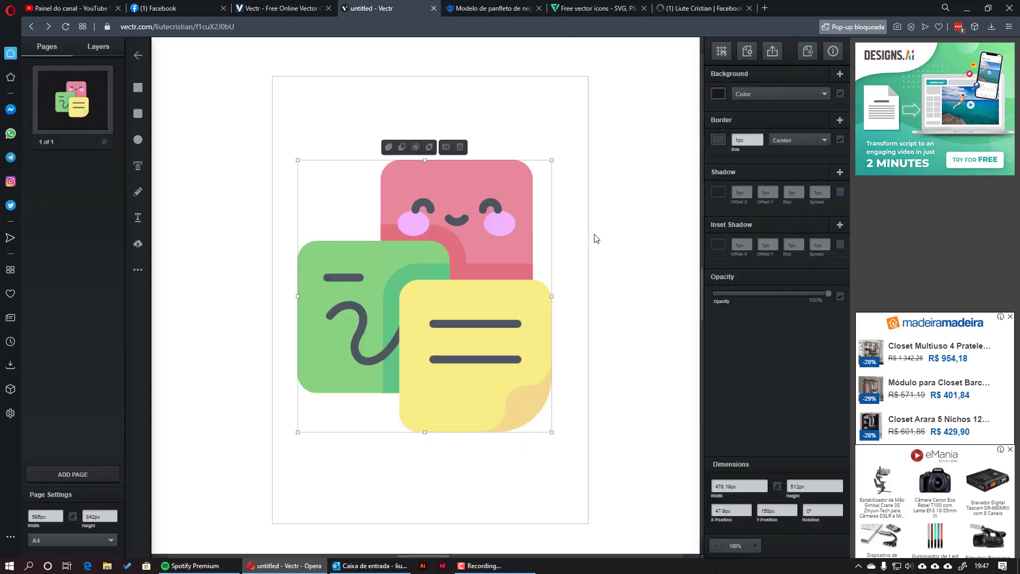
pyautogui.click(617, 227)
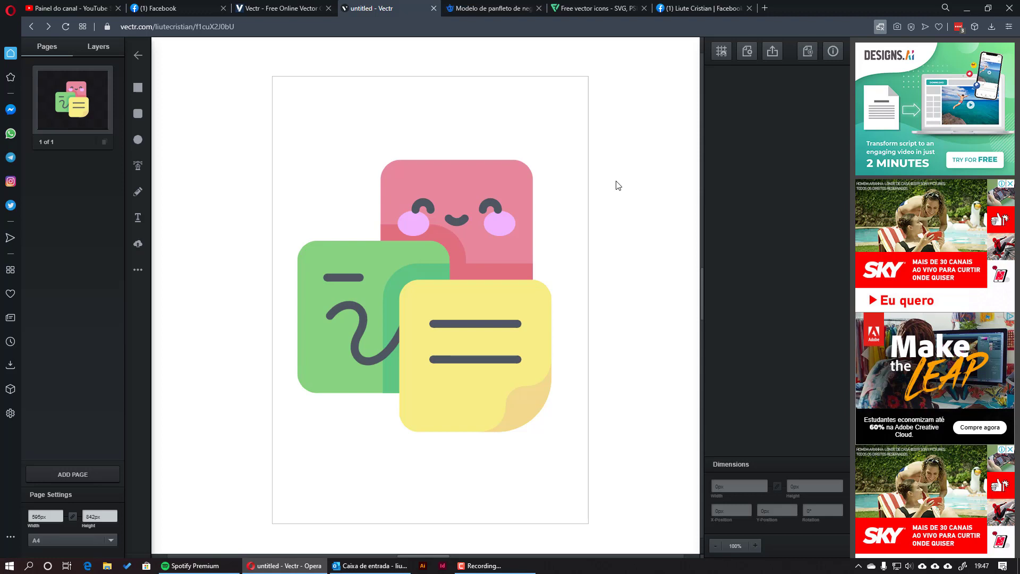
pyautogui.moveTo(276, 138); pyautogui.dragTo(589, 474)
pyautogui.press('Delete')
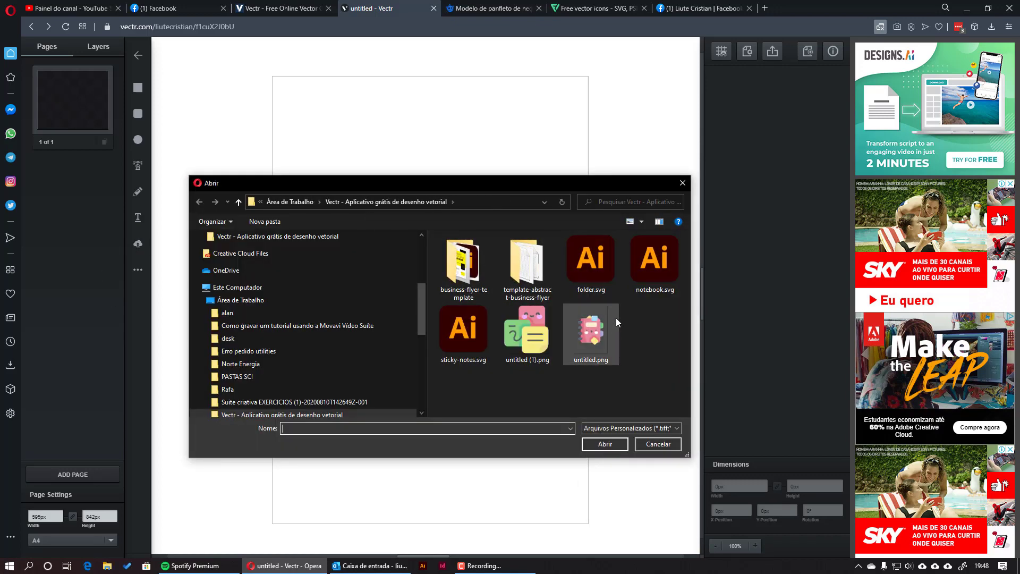
# Step: Try to import 3668669.ai from the business-flyer-template folder into the empty page
pyautogui.doubleClick(472, 276)
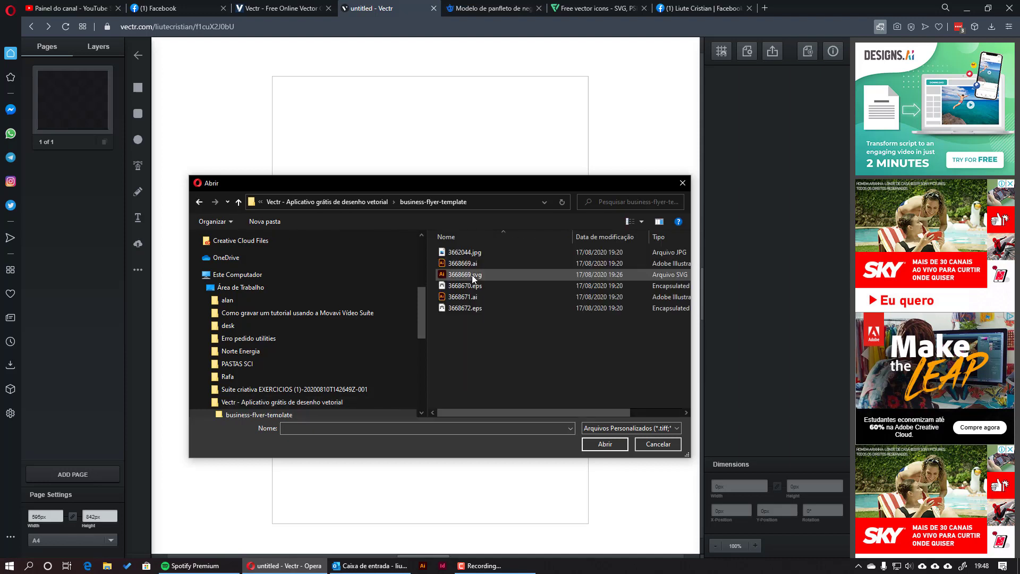
pyautogui.click(492, 267)
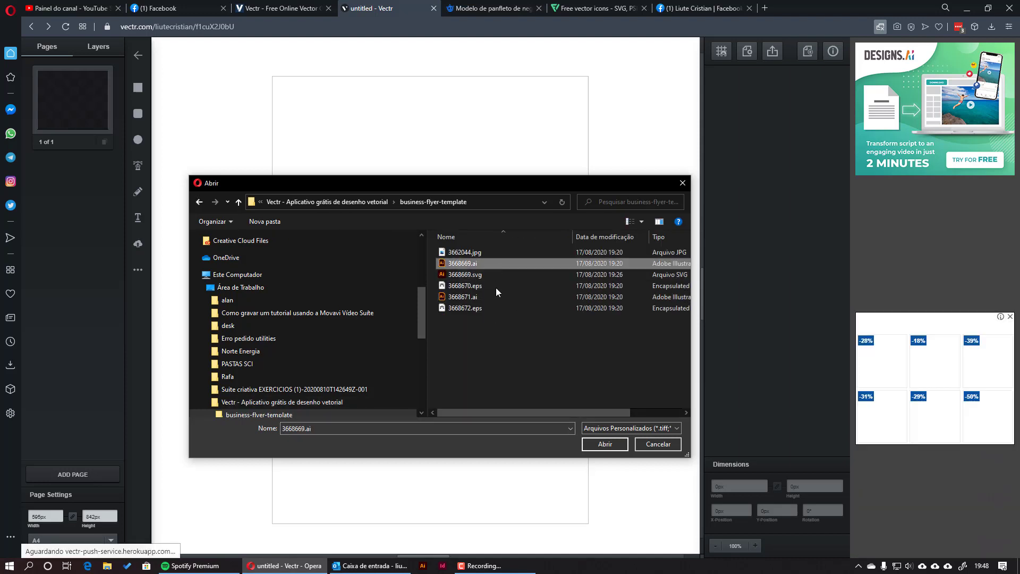
pyautogui.click(595, 445)
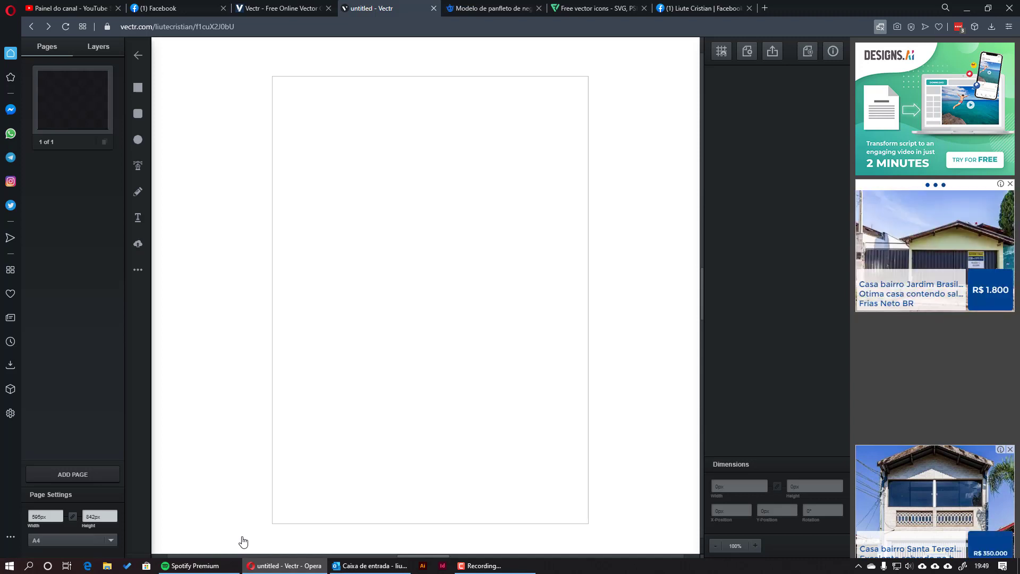
# Step: Try to import 3668669.svg from the business-flyer-template folder into the same page and look for the artwork on the canvas
pyautogui.click(138, 244)
pyautogui.click(469, 274)
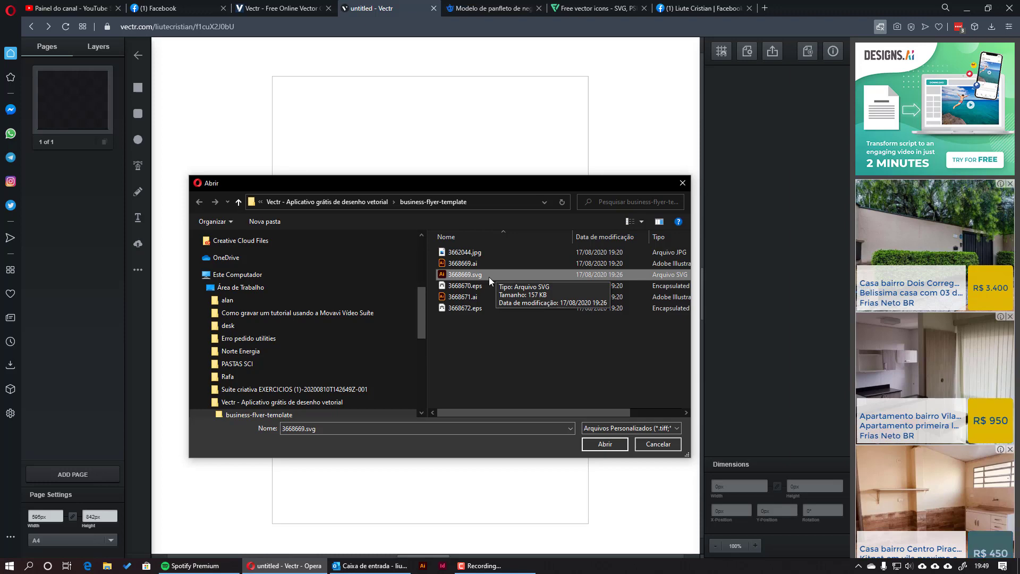
pyautogui.click(606, 443)
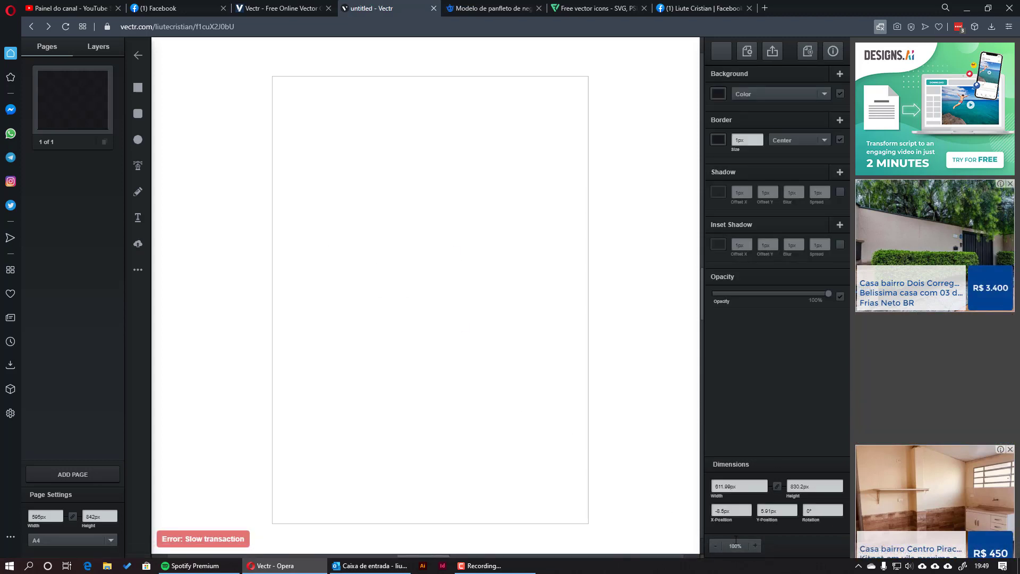
pyautogui.click(715, 545)
pyautogui.click(716, 546)
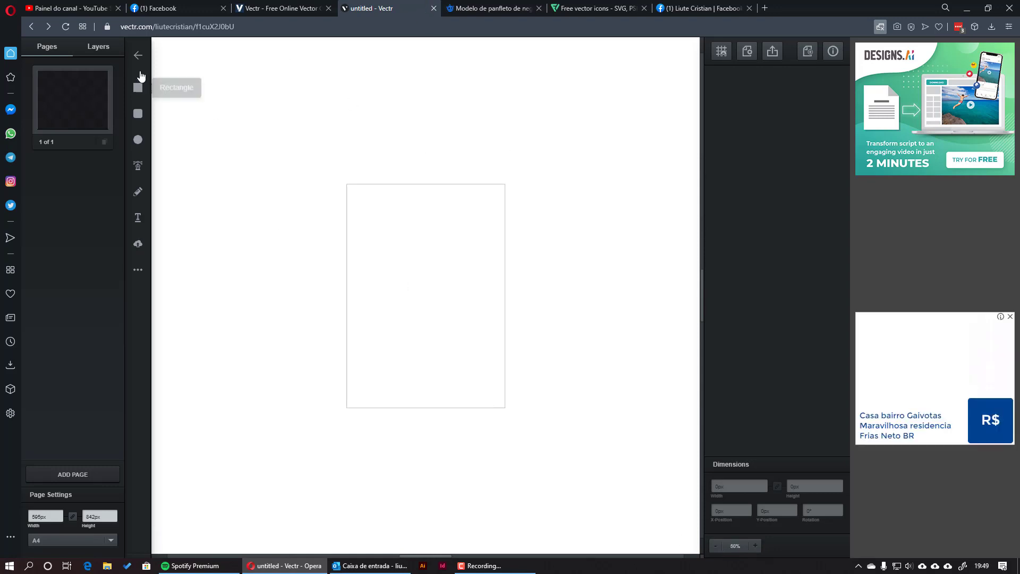
# Step: Return to the file dashboard and delete the most recently edited, empty untitled file
pyautogui.click(138, 55)
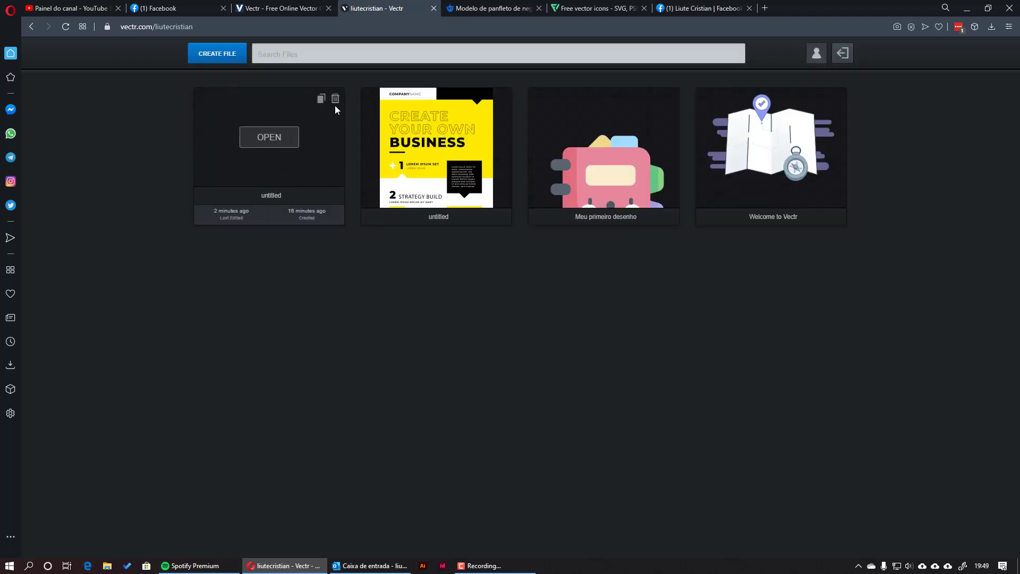
pyautogui.click(335, 99)
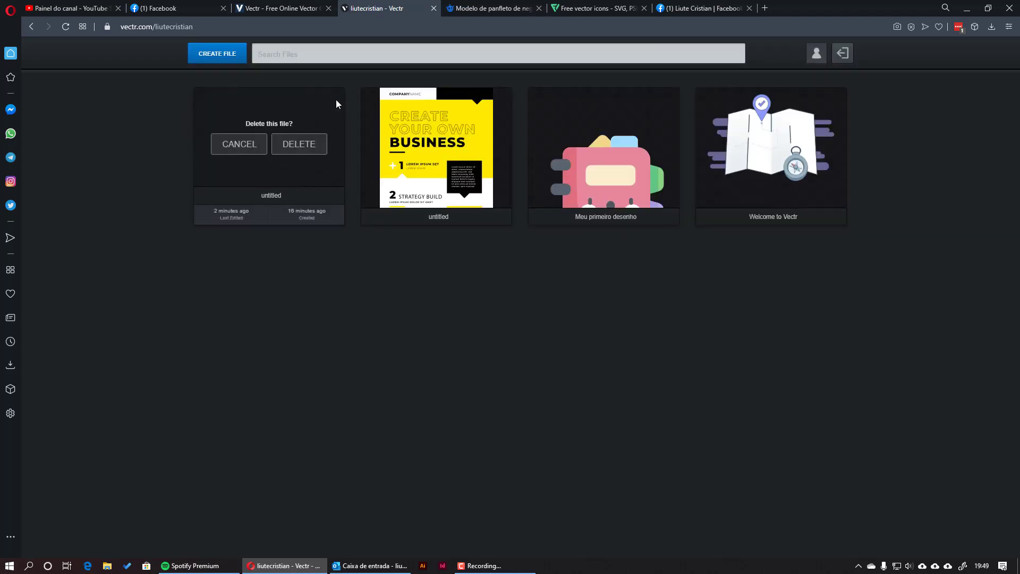
pyautogui.click(307, 143)
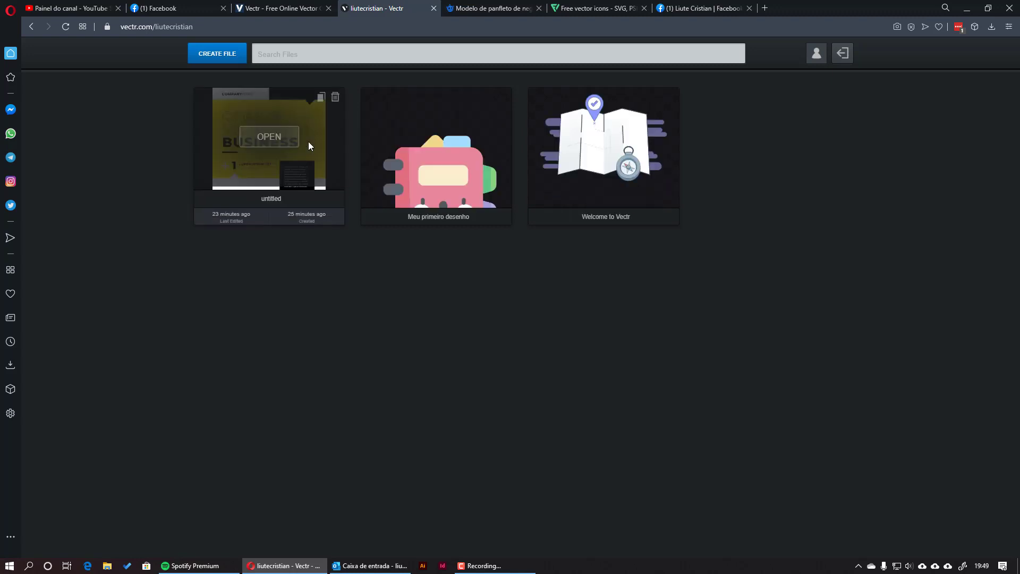
# Step: Create a new file and import 3668669.svg from the business-flyer-template folder into it
pyautogui.click(223, 56)
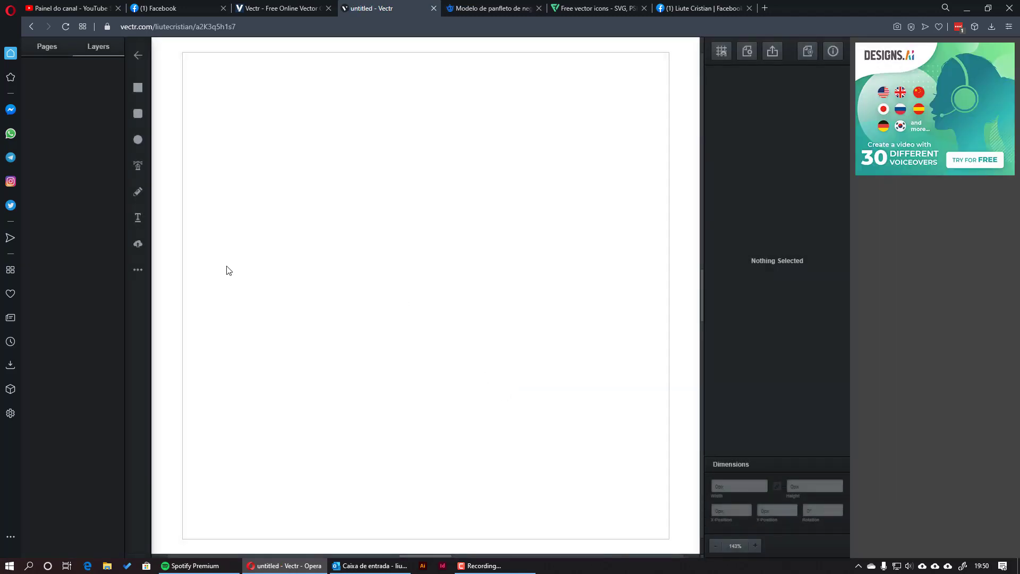
pyautogui.click(138, 245)
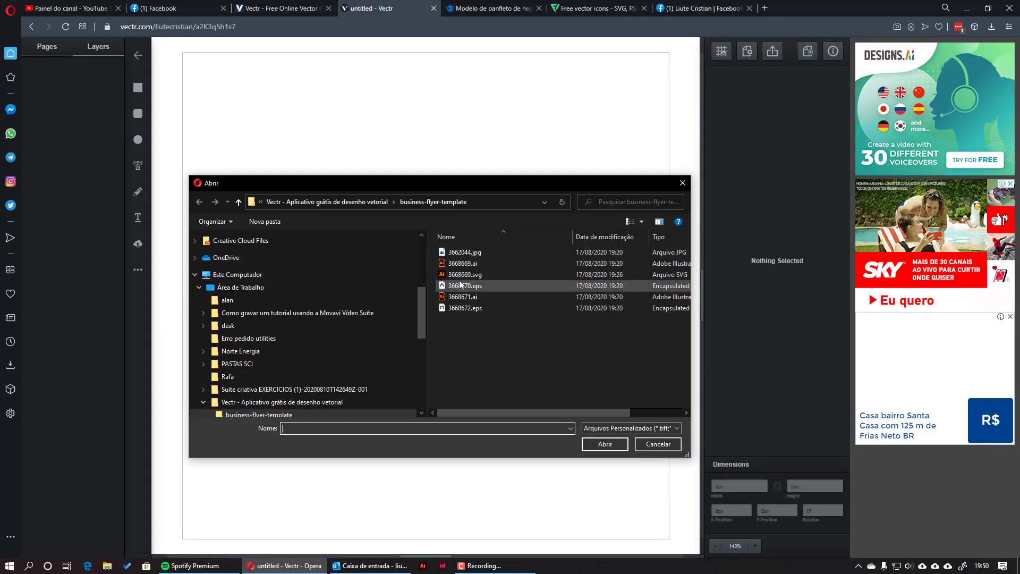
pyautogui.click(468, 275)
pyautogui.click(610, 446)
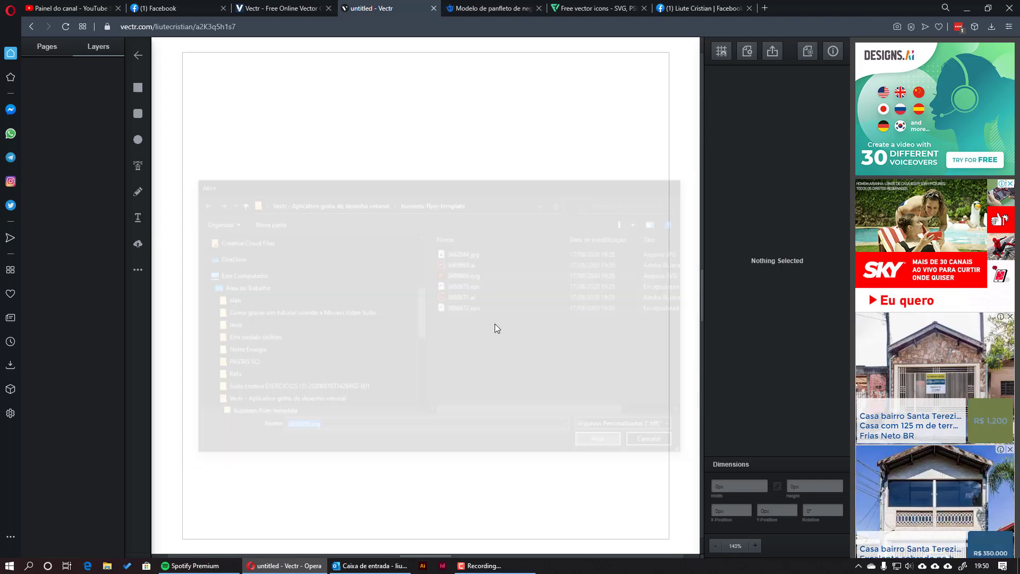
pyautogui.click(644, 164)
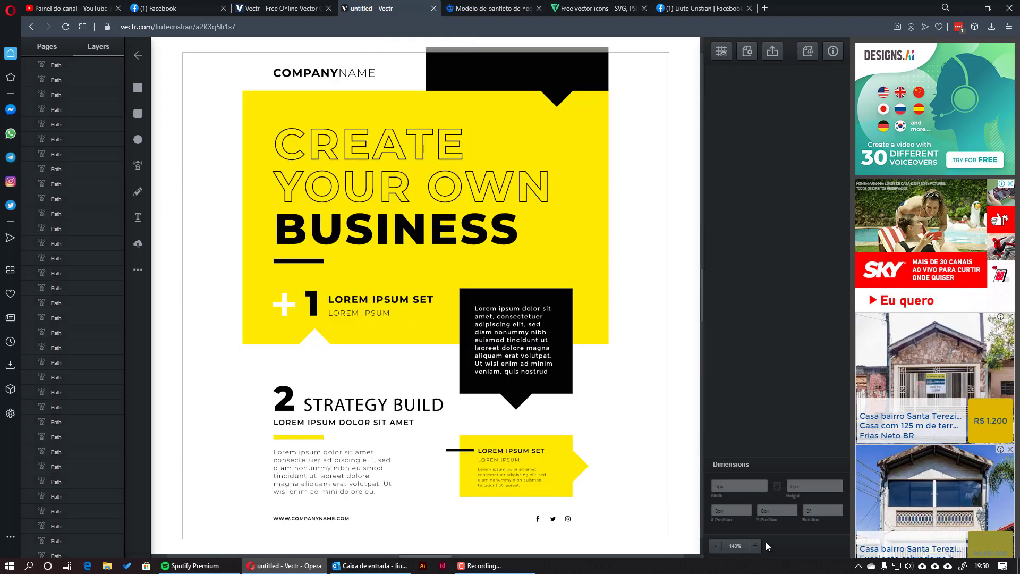
# Step: Try narrowing the page in small width increments and with a width of 300 px
pyautogui.click(714, 546)
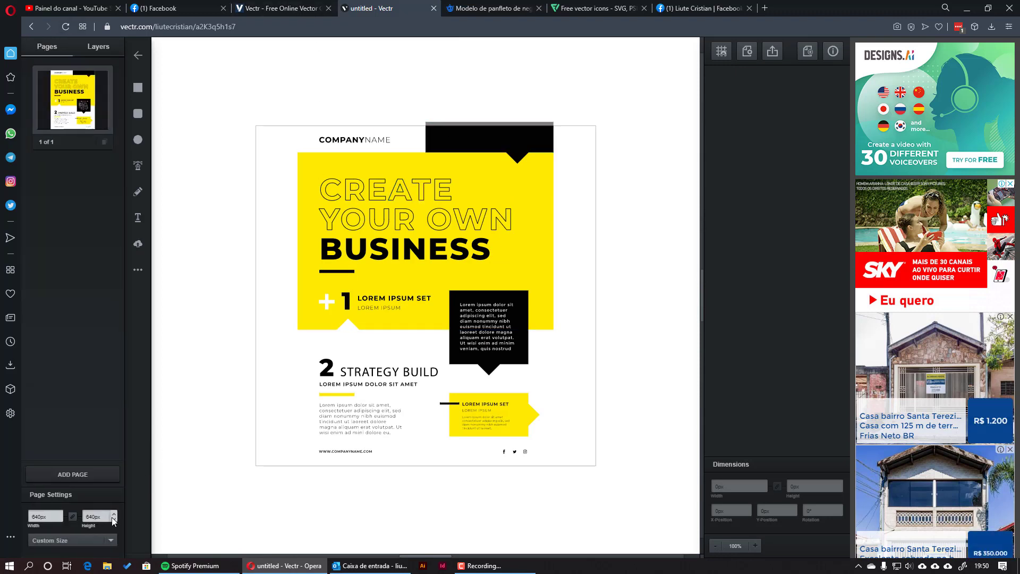
pyautogui.click(59, 519)
pyautogui.click(59, 519)
pyautogui.click(59, 519)
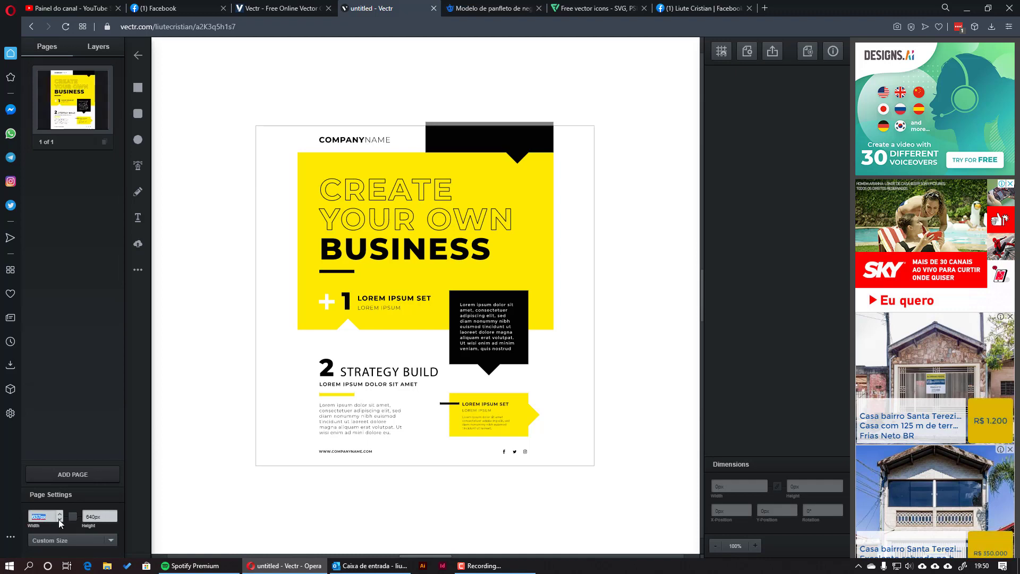
pyautogui.click(59, 519)
pyautogui.click(59, 519)
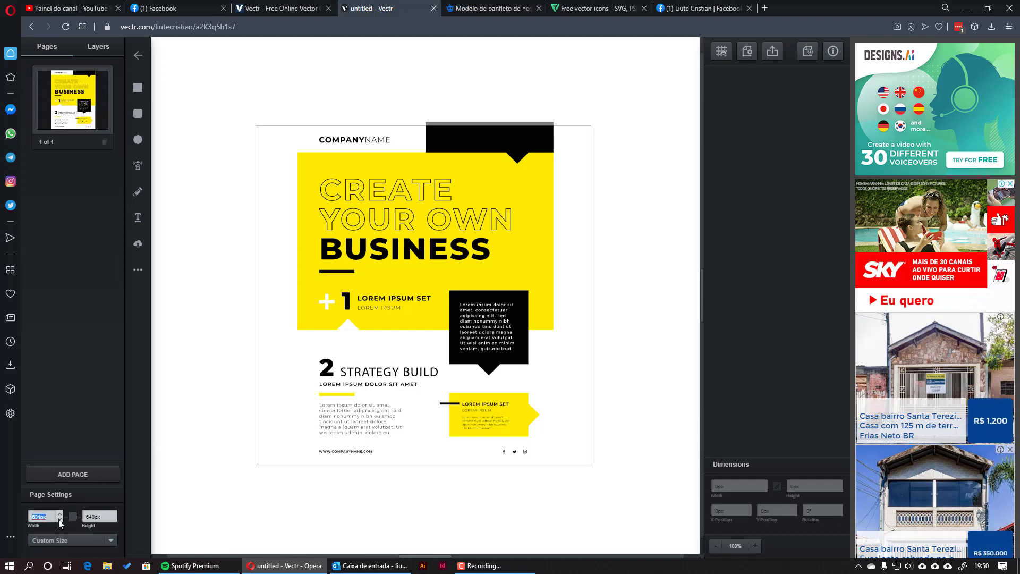
pyautogui.click(59, 519)
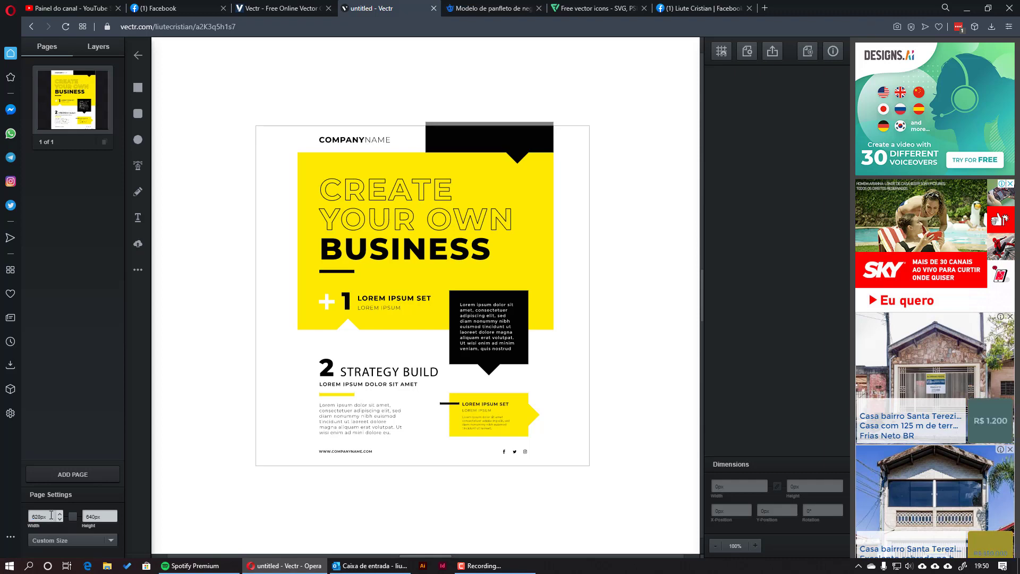
pyautogui.moveTo(50, 517); pyautogui.dragTo(26, 519)
pyautogui.write('300')
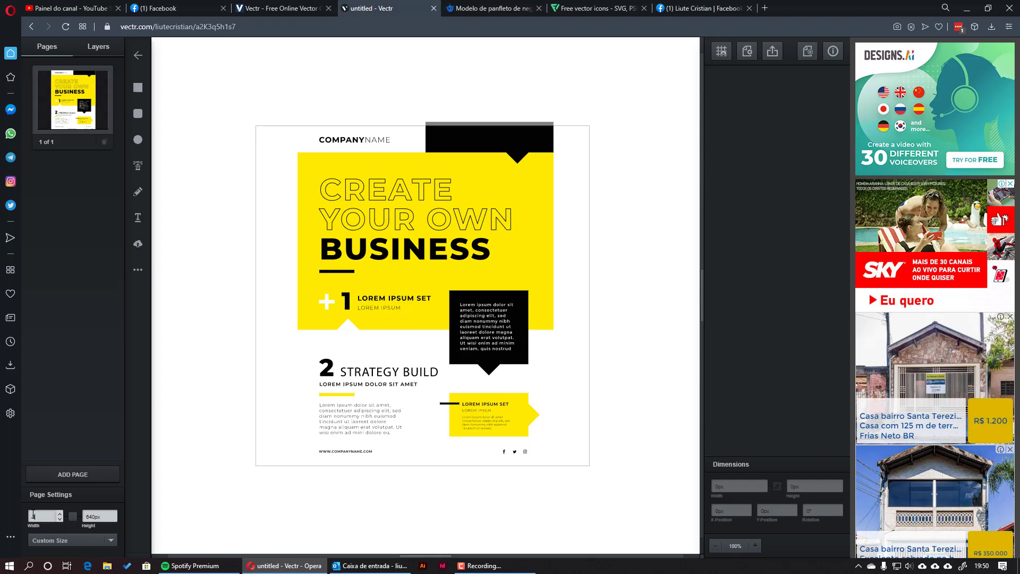
pyautogui.press('Return')
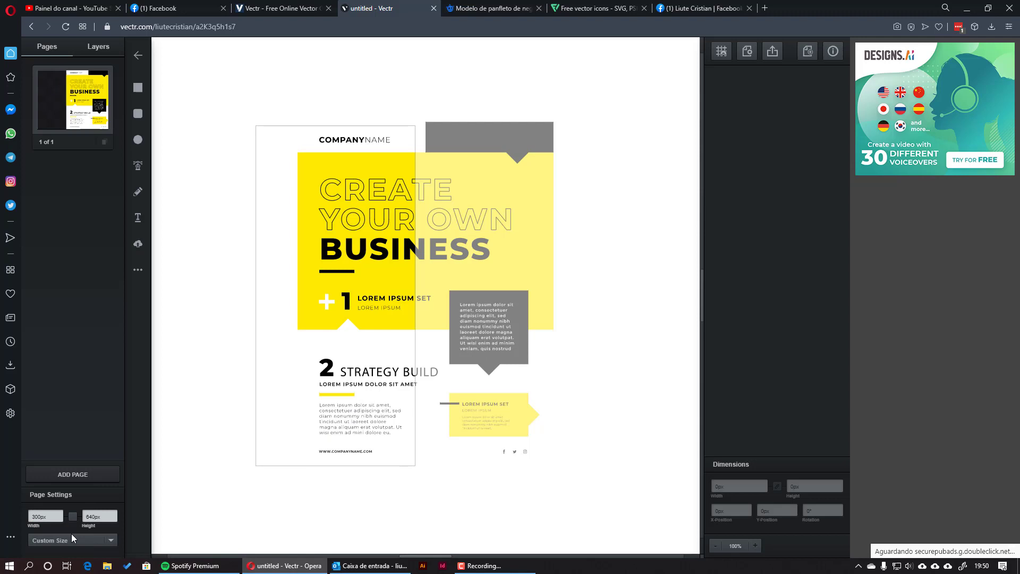
# Step: Set the page width to 500 px and move the whole flyer artwork inside the page, at about X 9 px, Y 0 px
pyautogui.doubleClick(39, 516)
pyautogui.write('500')
pyautogui.press('Return')
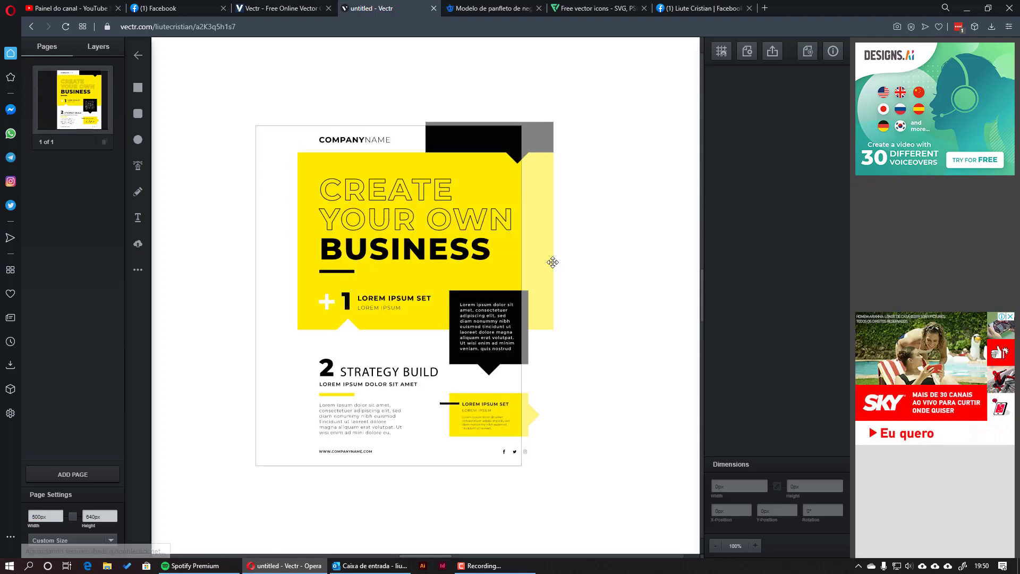
pyautogui.moveTo(239, 88); pyautogui.dragTo(617, 515)
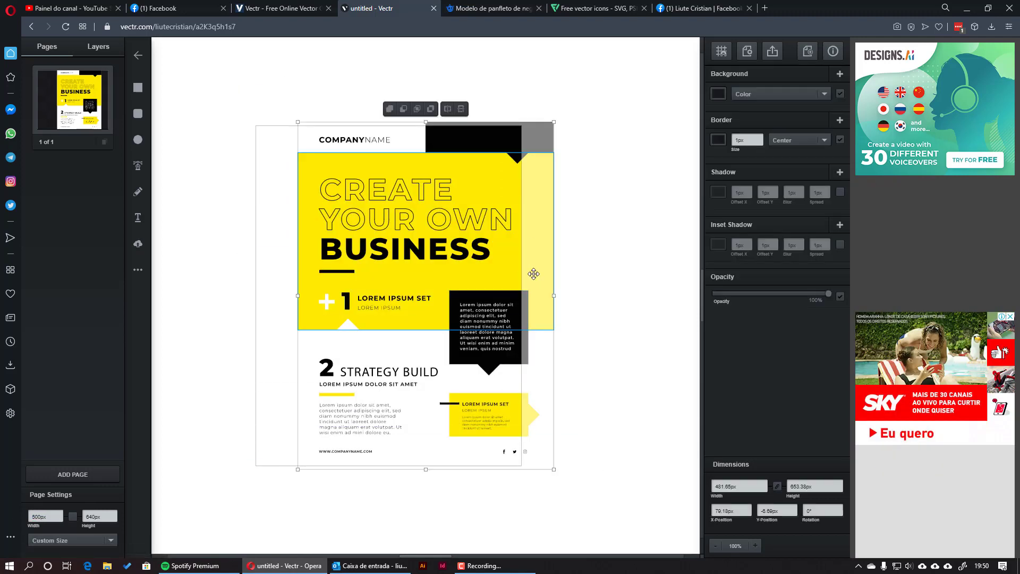
pyautogui.moveTo(541, 269); pyautogui.dragTo(507, 273)
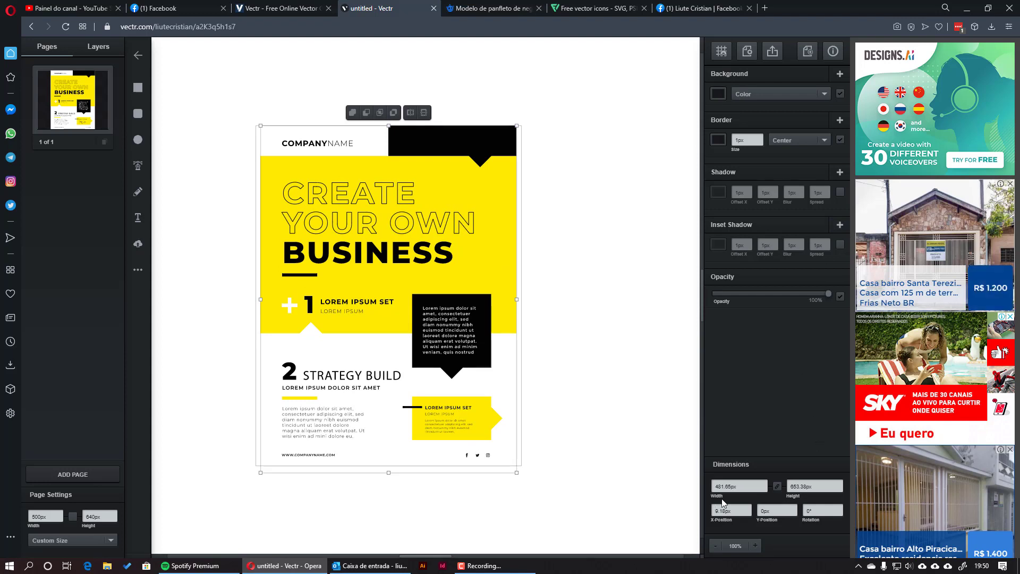
pyautogui.click(239, 502)
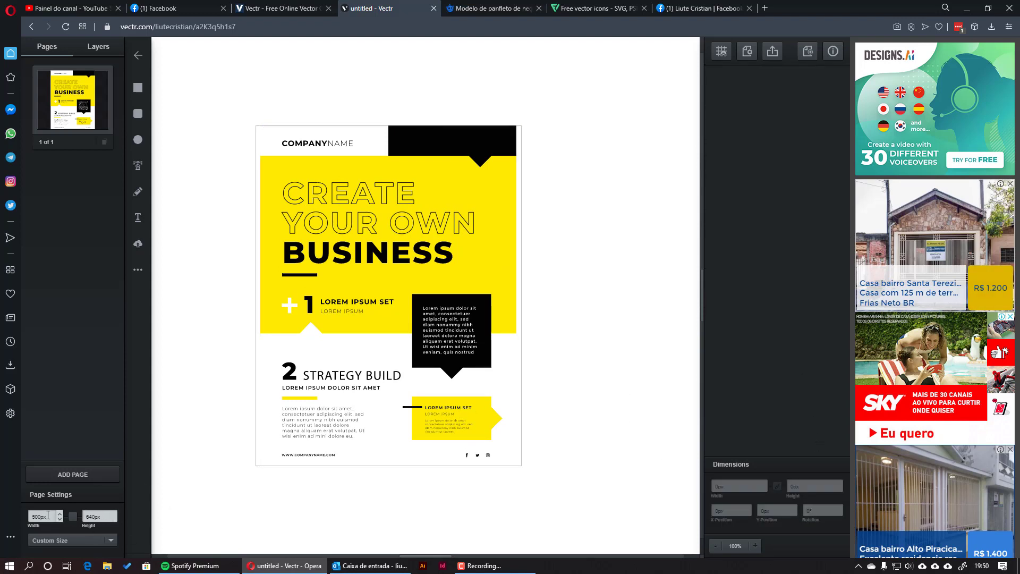
# Step: Set the page width to 480 px and shift the whole flyer artwork to X 0 px, Y -2 px
pyautogui.click(47, 515)
pyautogui.write('480')
pyautogui.press('Return')
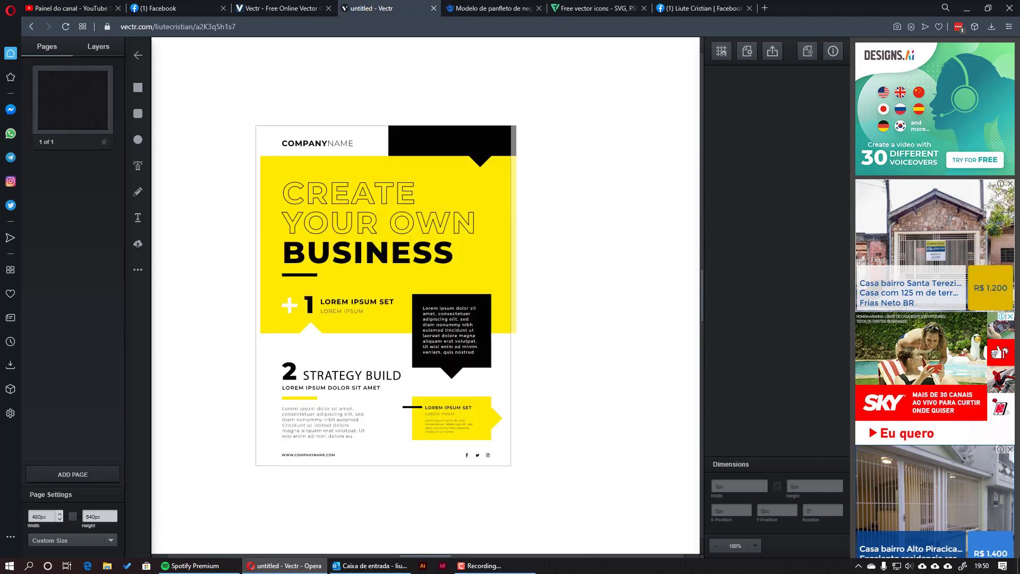
pyautogui.moveTo(615, 498); pyautogui.dragTo(224, 58)
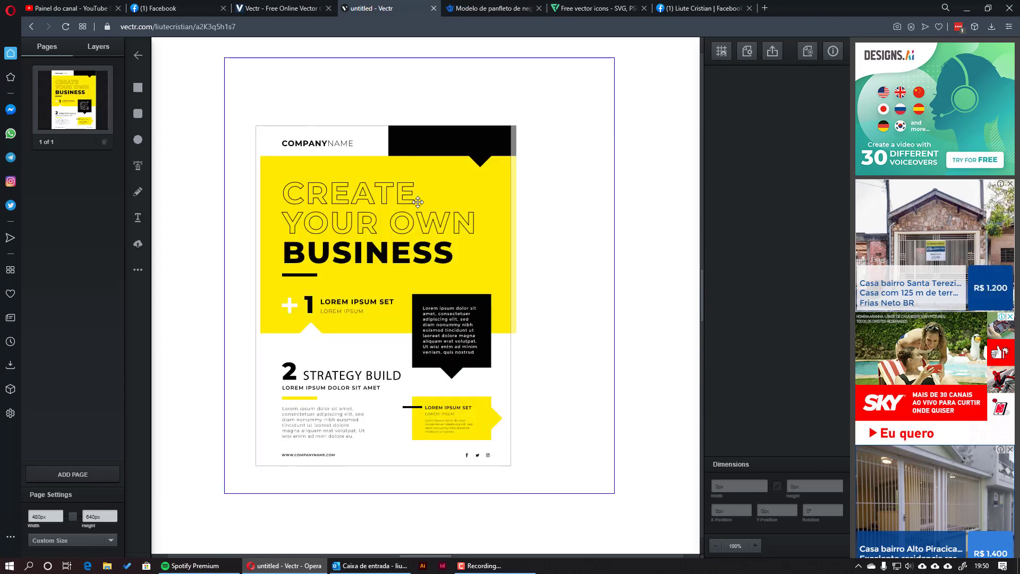
pyautogui.moveTo(458, 204); pyautogui.dragTo(462, 198)
# Step: Group all the flyer's objects and test moving the group as one piece, leaving it aligned over the page
pyautogui.rightClick(462, 198)
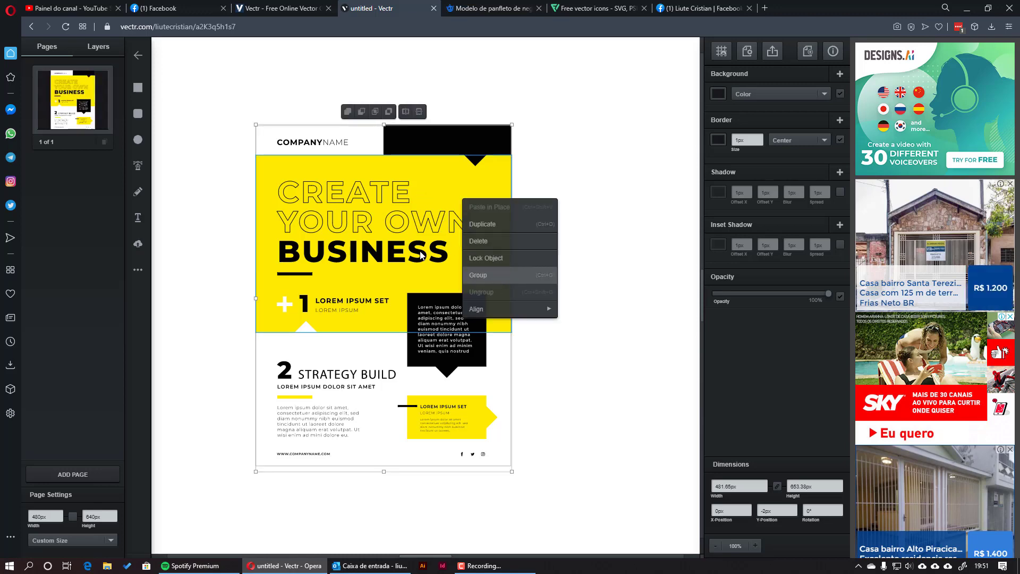
pyautogui.click(487, 276)
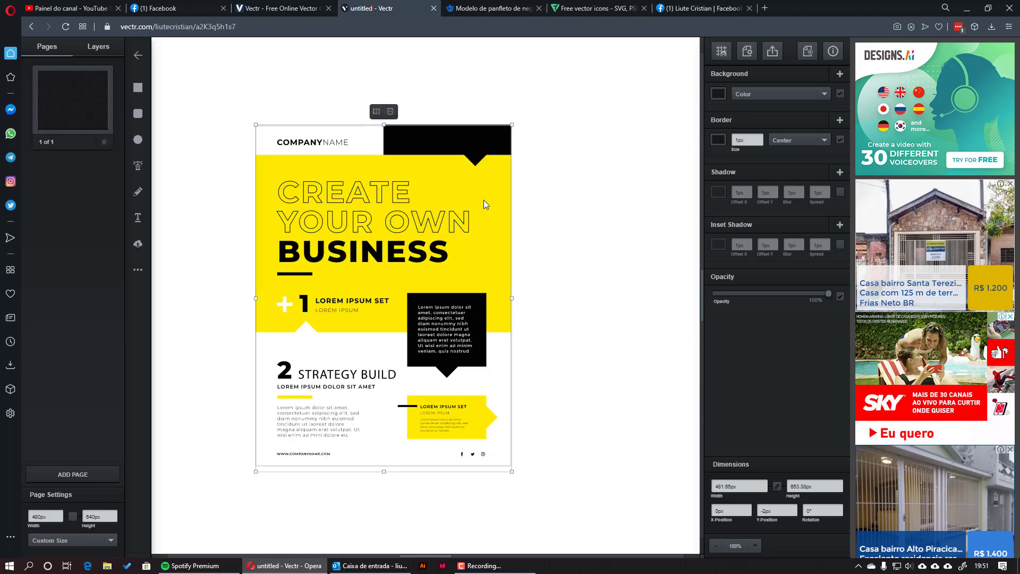
pyautogui.press('Escape')
pyautogui.rightClick(493, 249)
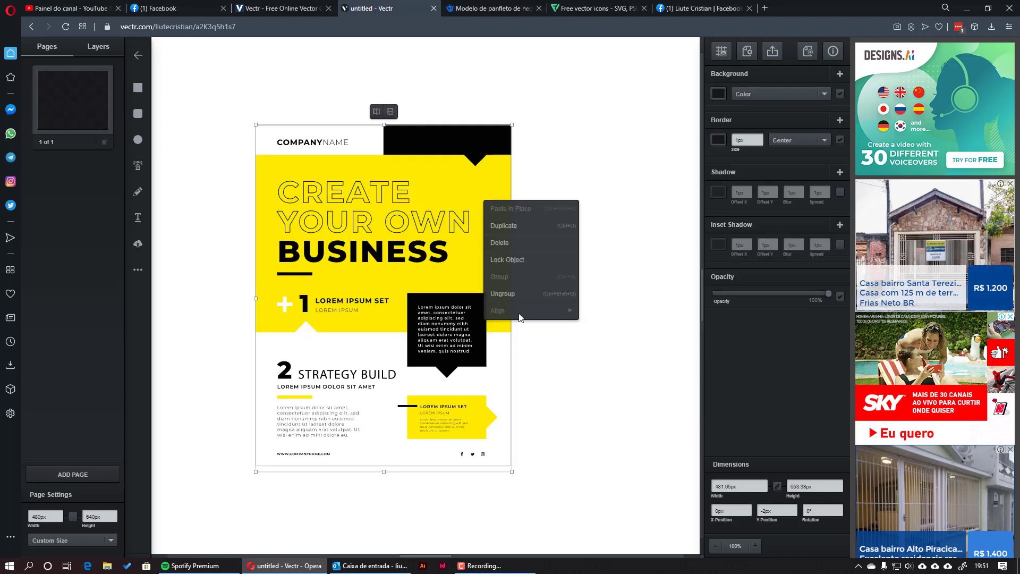
pyautogui.click(550, 123)
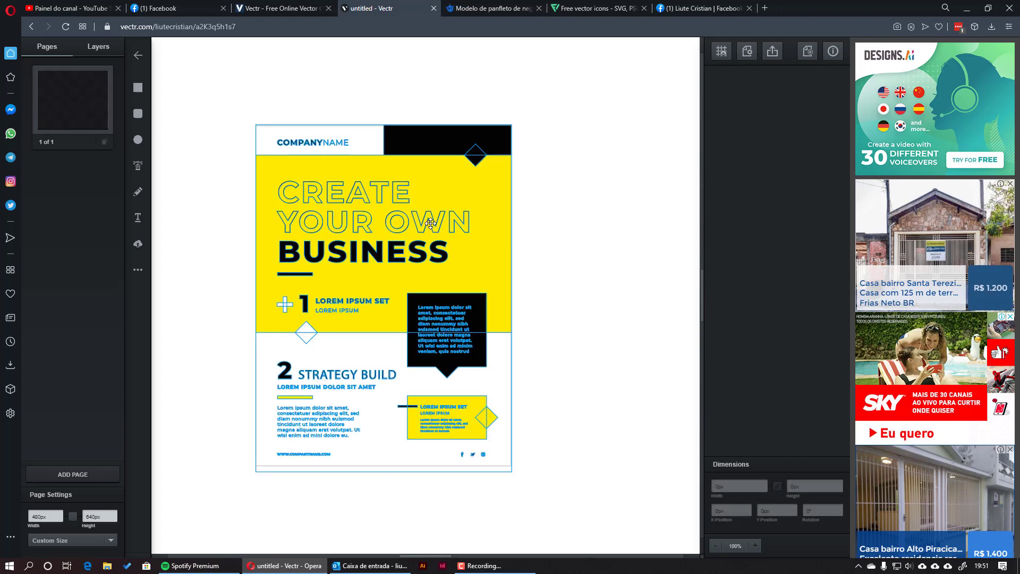
pyautogui.moveTo(432, 225); pyautogui.dragTo(539, 228)
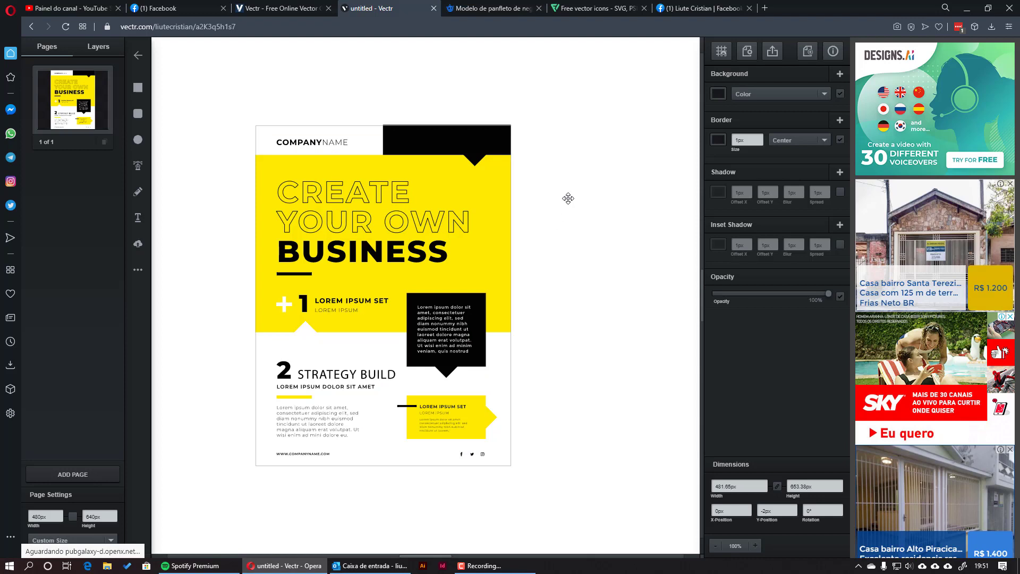
pyautogui.click(594, 197)
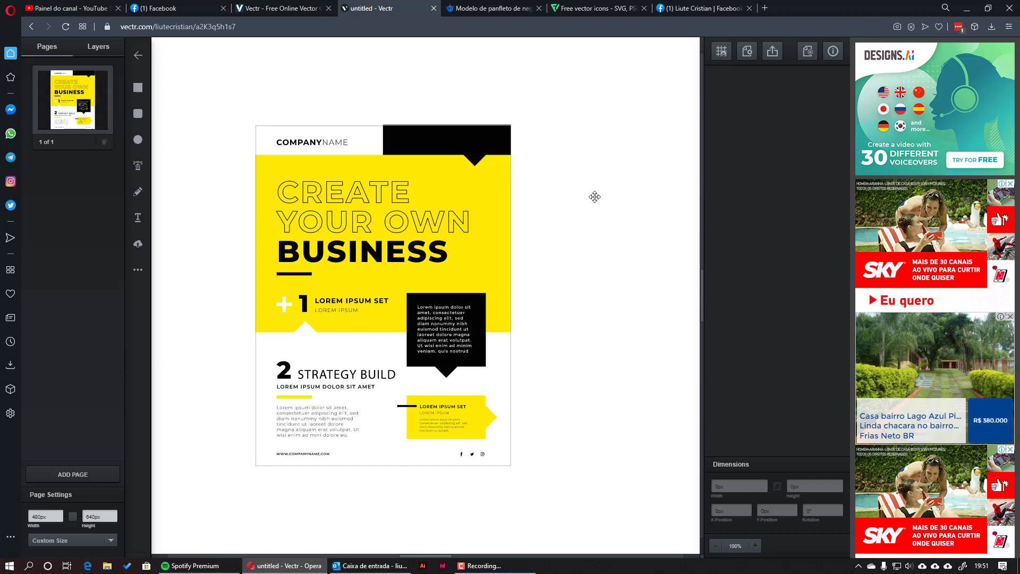
# Step: Rename the flyer file as Teste and save the file name
pyautogui.click(747, 52)
pyautogui.moveTo(733, 82); pyautogui.dragTo(704, 85)
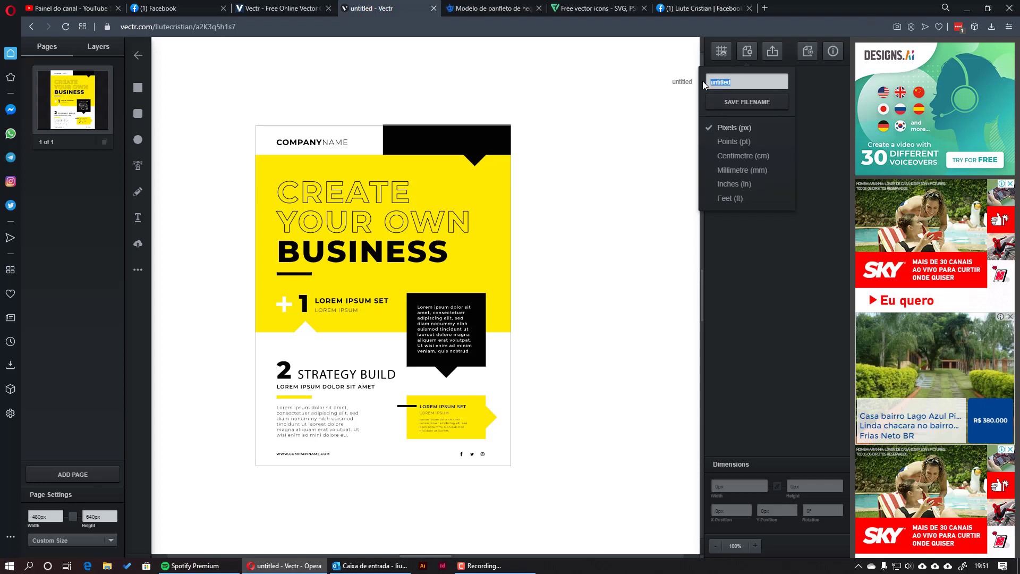
pyautogui.write('Teste')
pyautogui.click(737, 104)
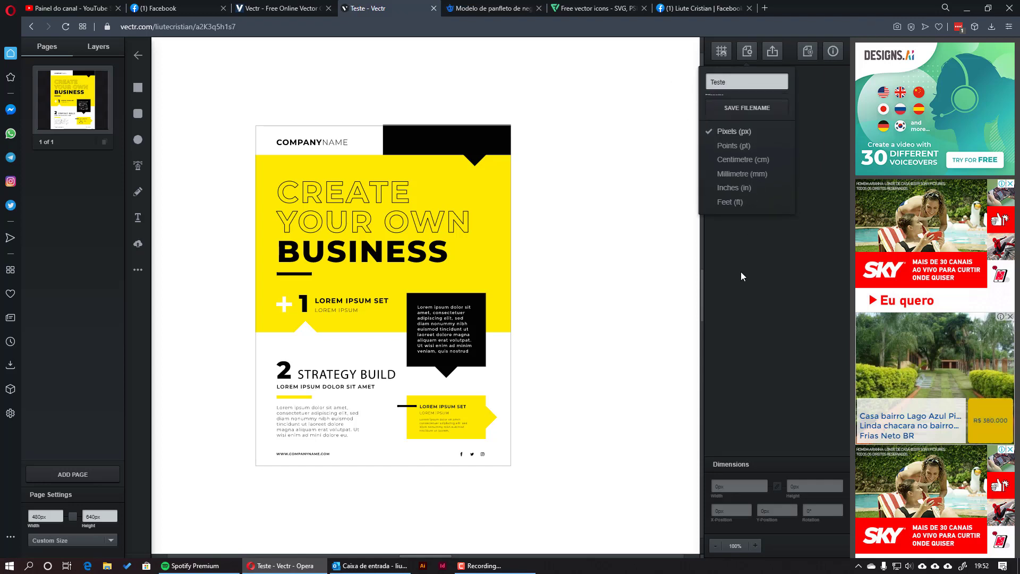
# Step: Open the file "Meu primeiro desenho" from the dashboard and move the notebook's blue and orange tabs above its cover
pyautogui.click(139, 55)
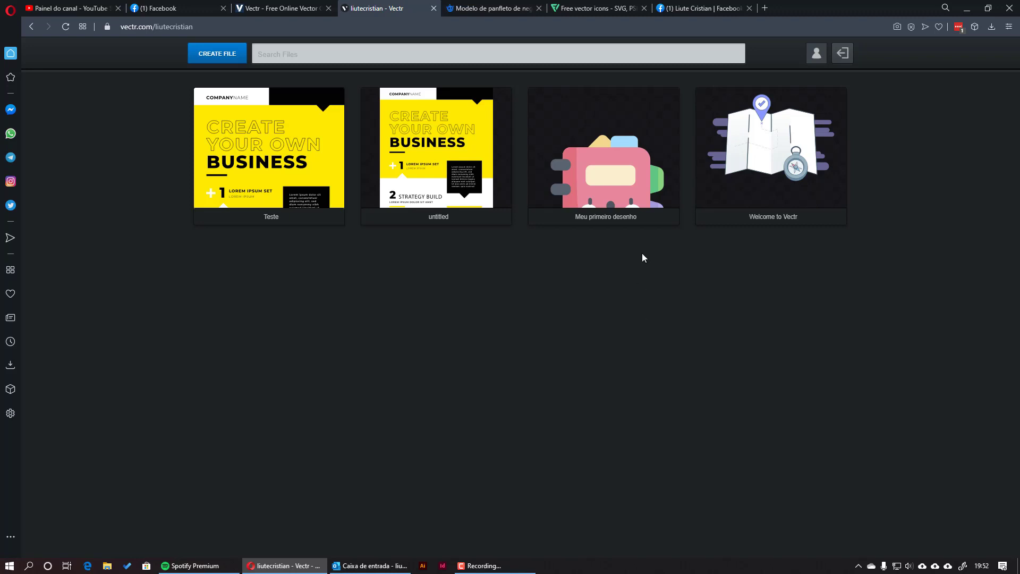
pyautogui.click(597, 136)
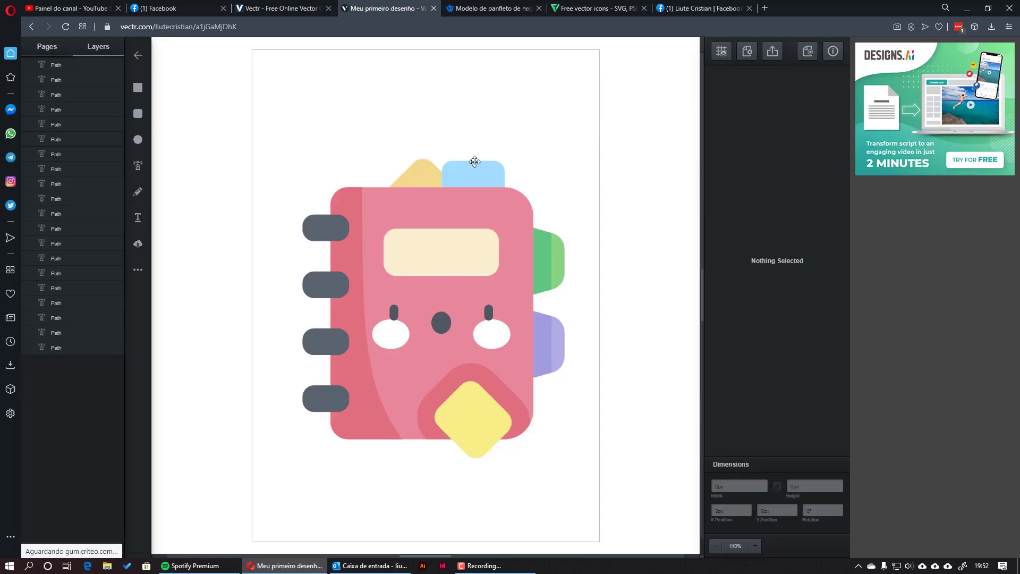
pyautogui.moveTo(471, 166); pyautogui.dragTo(514, 114)
pyautogui.moveTo(410, 181); pyautogui.dragTo(343, 115)
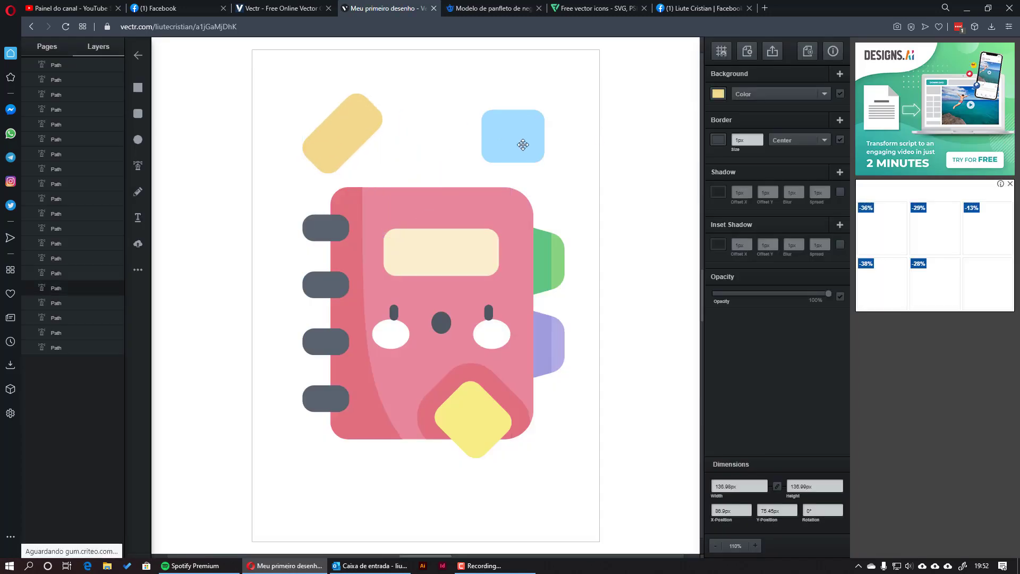
pyautogui.moveTo(521, 144); pyautogui.dragTo(444, 130)
pyautogui.click(574, 127)
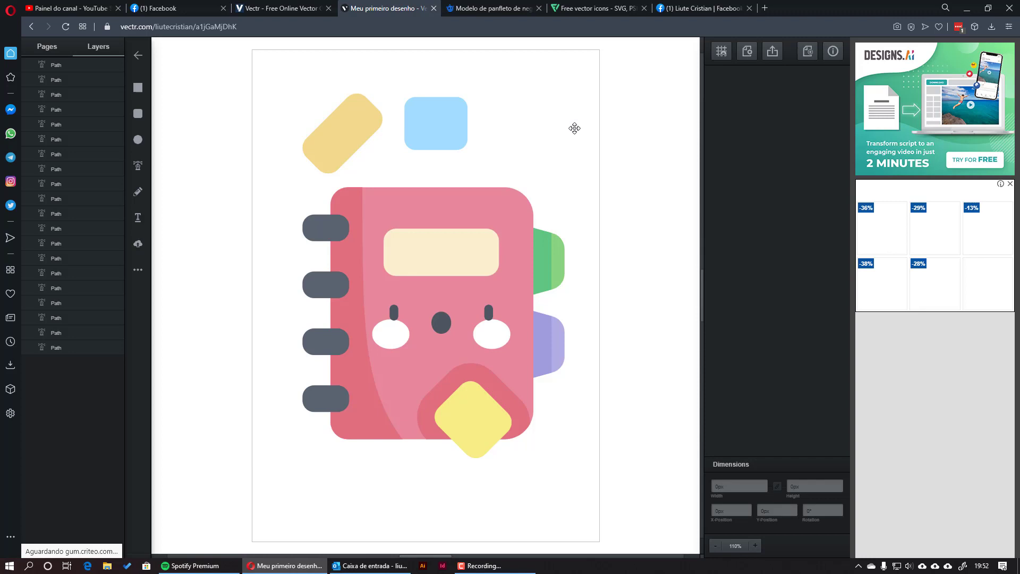